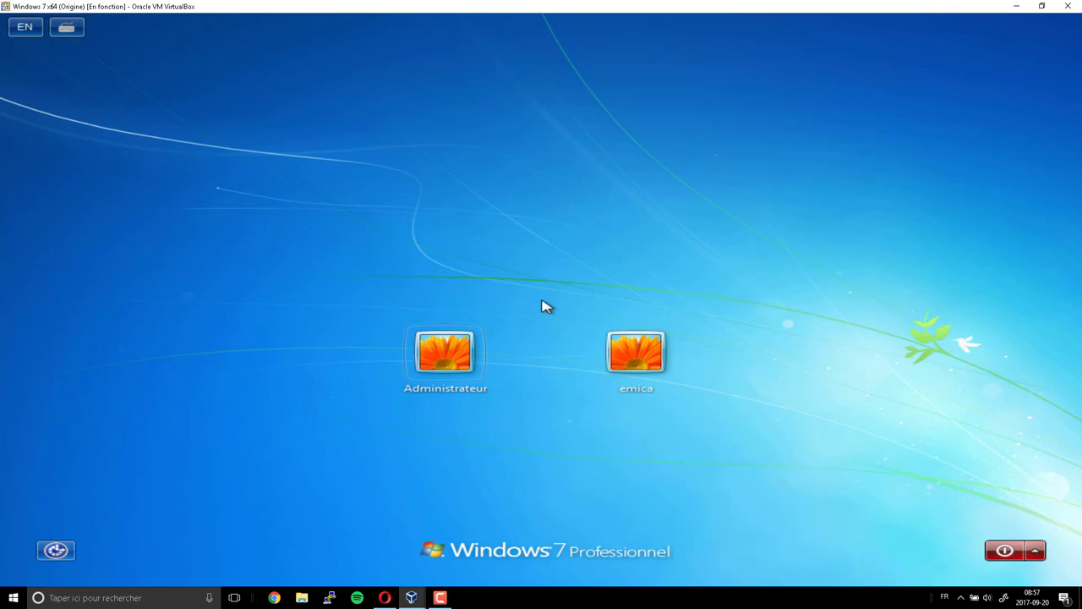
Log in to the standard user account in the Windows 7 virtual machine by entering the account password.
left_click(634, 387)
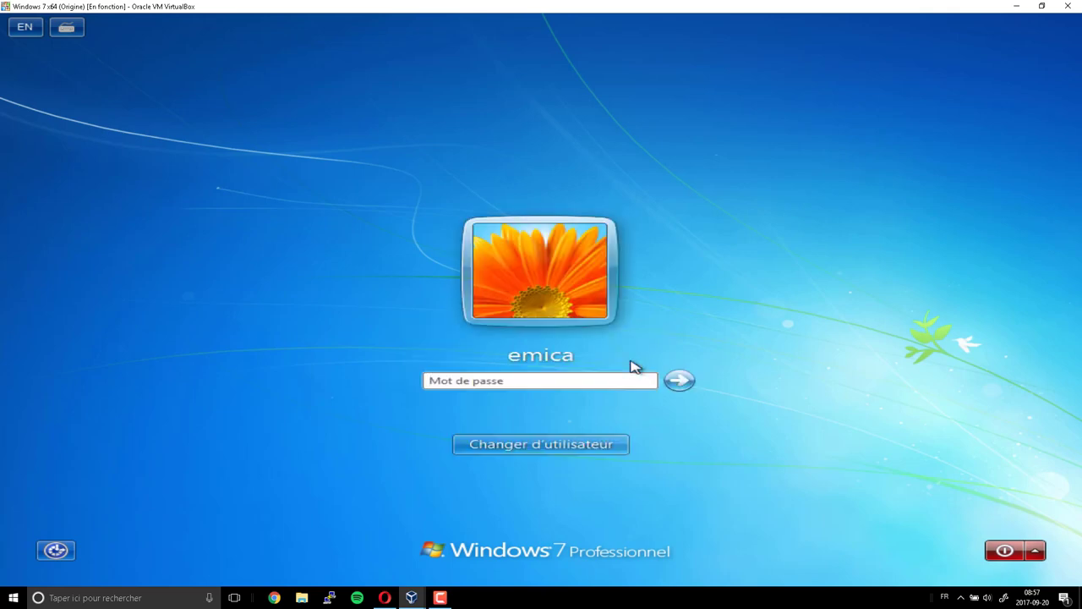
type("aaaaaaa")
key("Return")
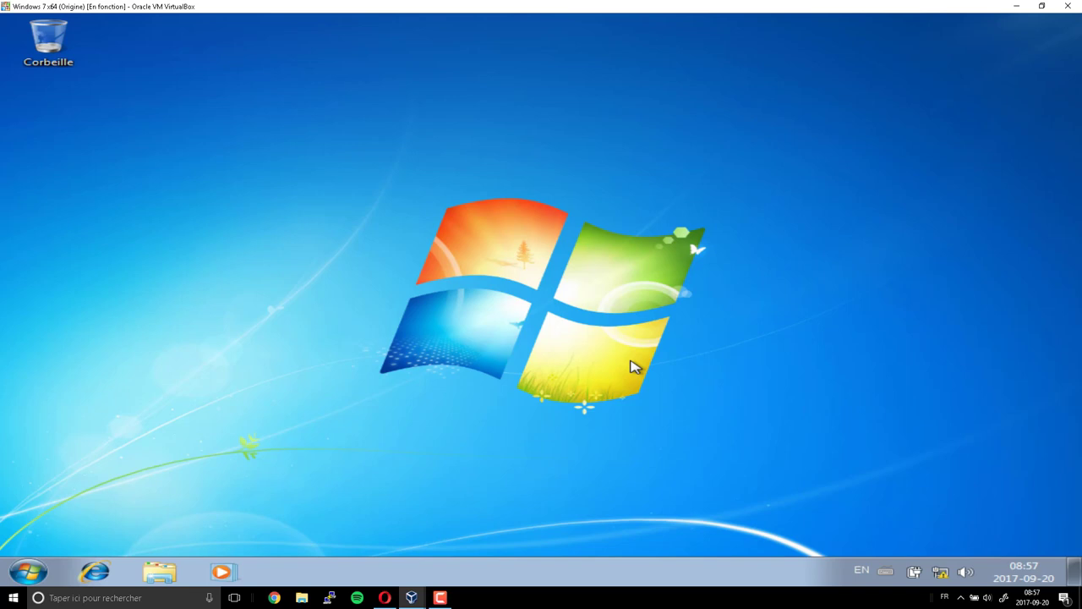
Find cmd in the guest system, run it as administrator and allow the elevation.
left_click(26, 575)
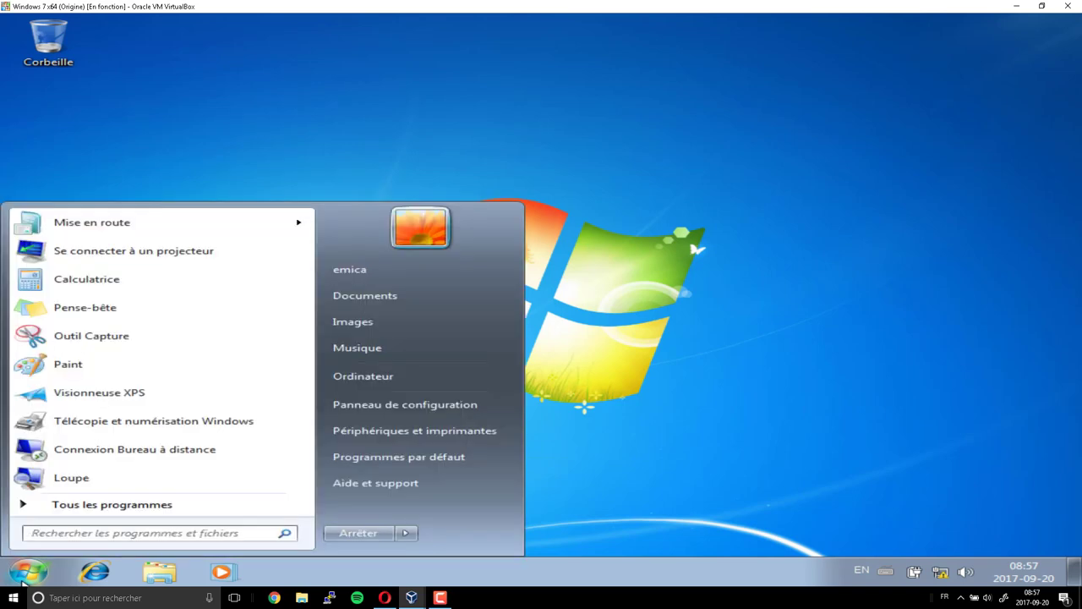
type("cmd")
right_click(73, 249)
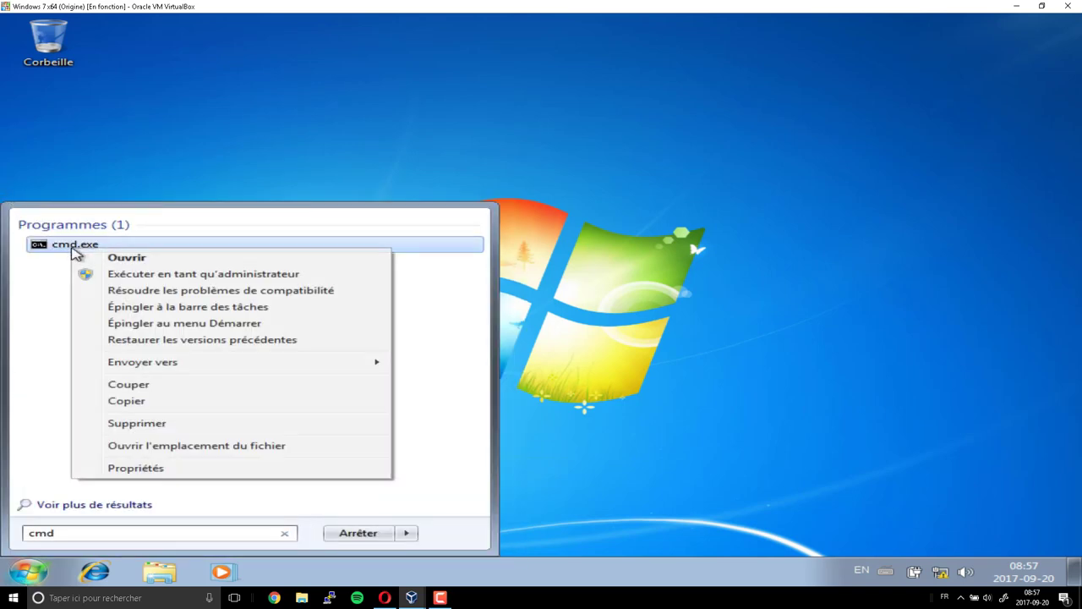
left_click(106, 274)
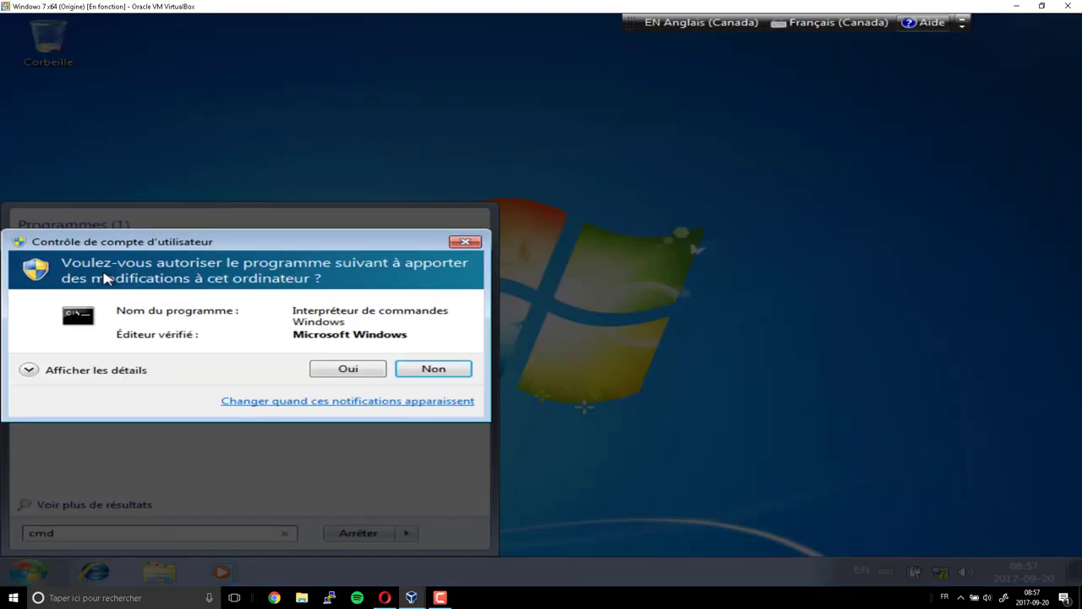
left_click(341, 373)
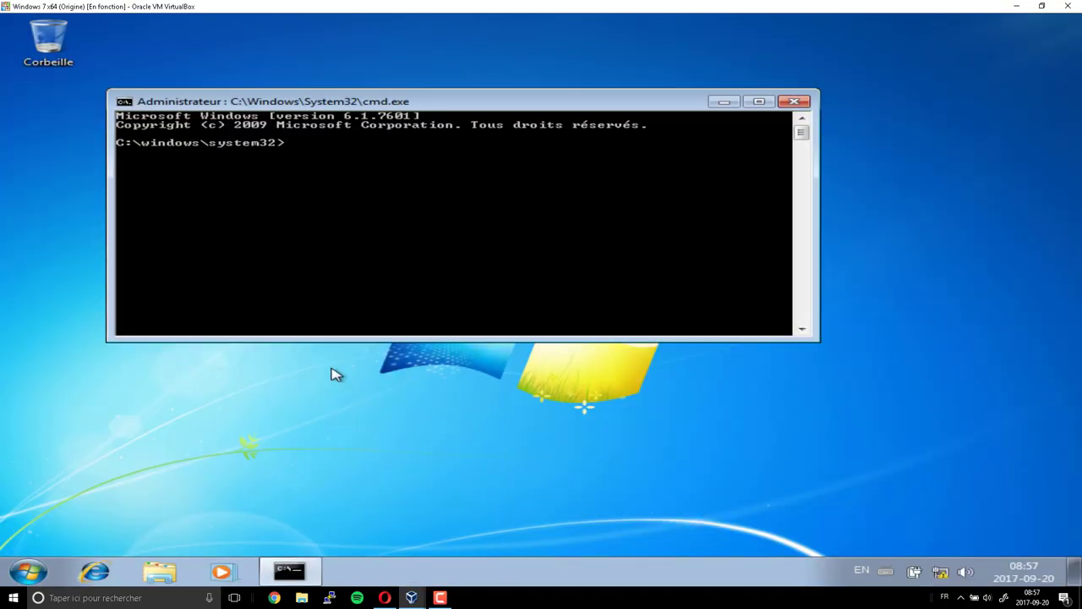
Run bcdedit and review the listed boot manager and boot loader settings.
type("bcdedit")
key("Return")
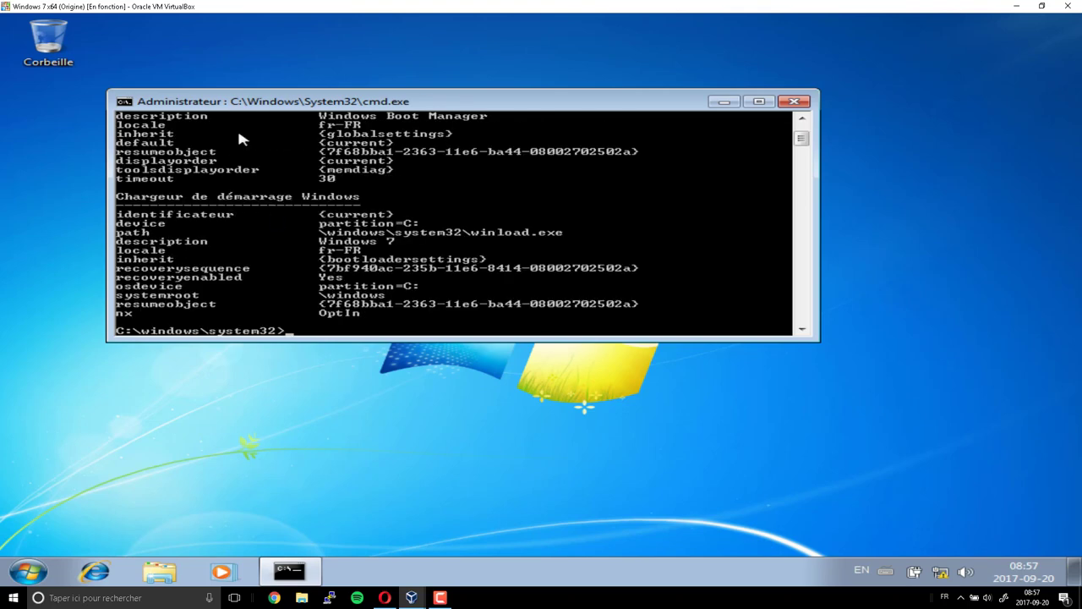
scroll(324, 205, "up", 1)
scroll(325, 204, "up", 1)
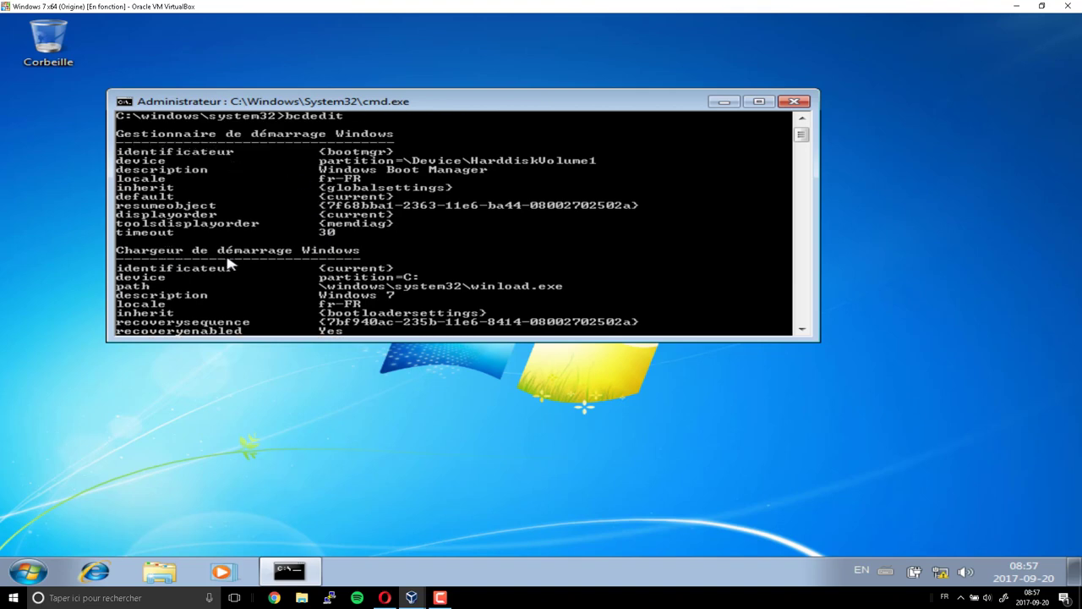
scroll(220, 262, "down", 4)
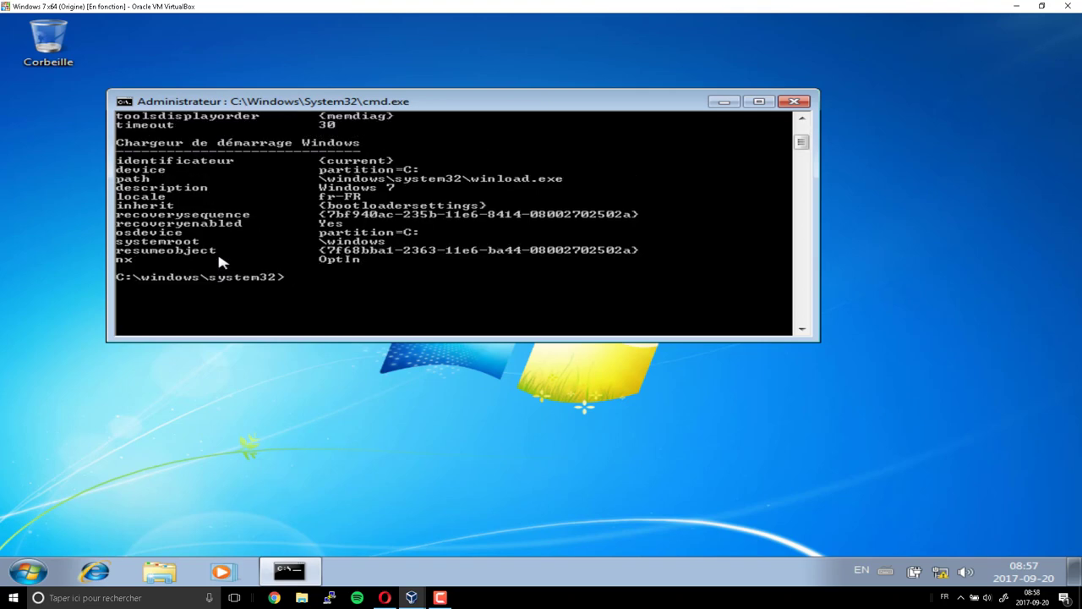
Enter the command bcdedit /set recoveryenabled no at the prompt without running it.
type("bcdedit /set recov")
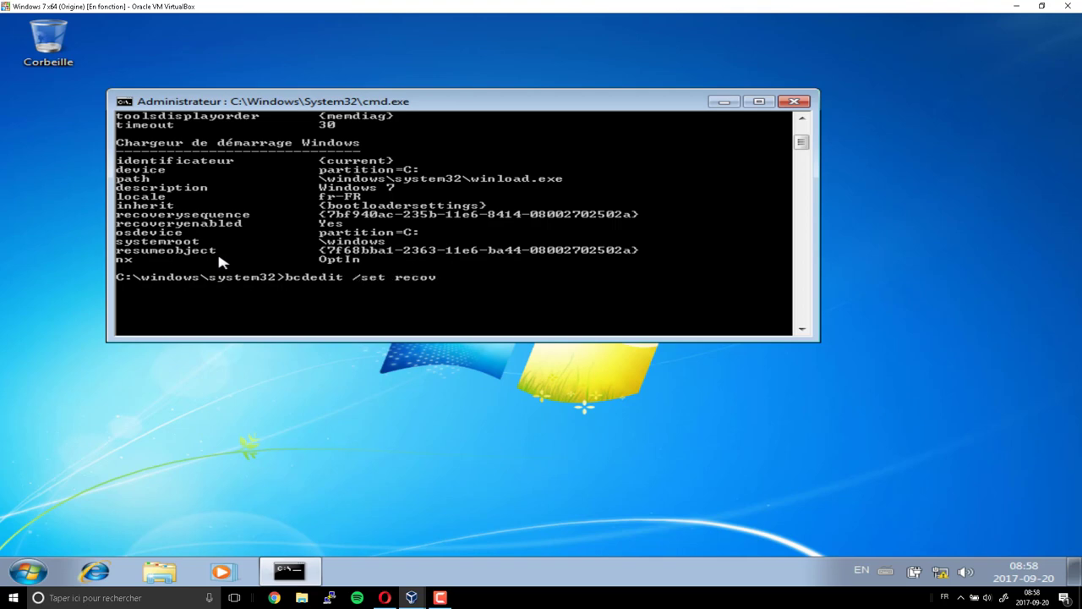
type("eryenabled no")
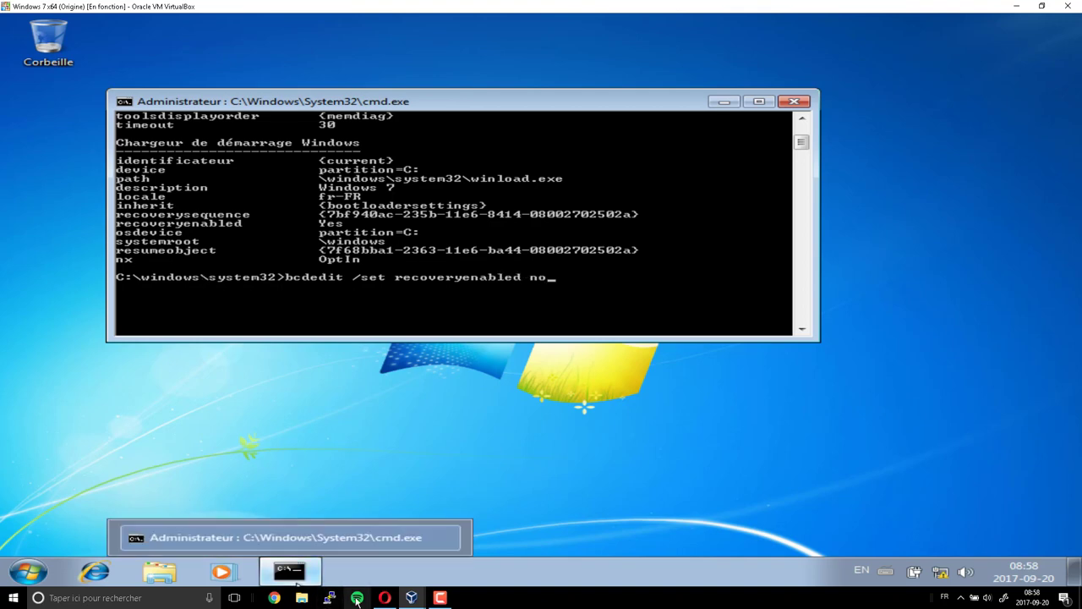
Switch to the Opera browser and review the registry simulation's preliminary steps in the Atelier 1.2 workshop document.
left_click(384, 598)
scroll(414, 330, "down", 20)
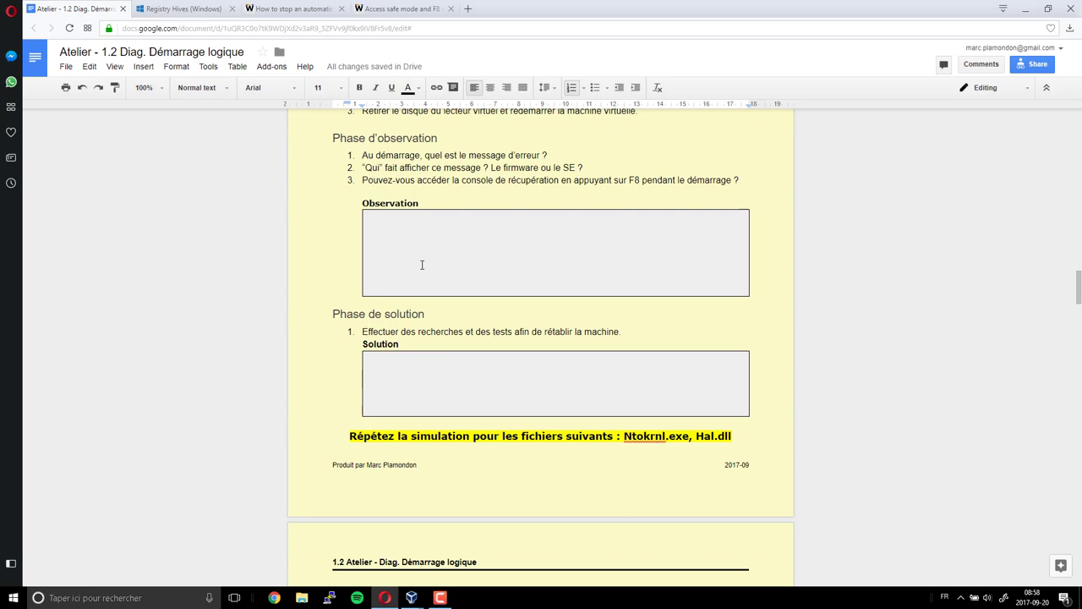
scroll(422, 264, "down", 6)
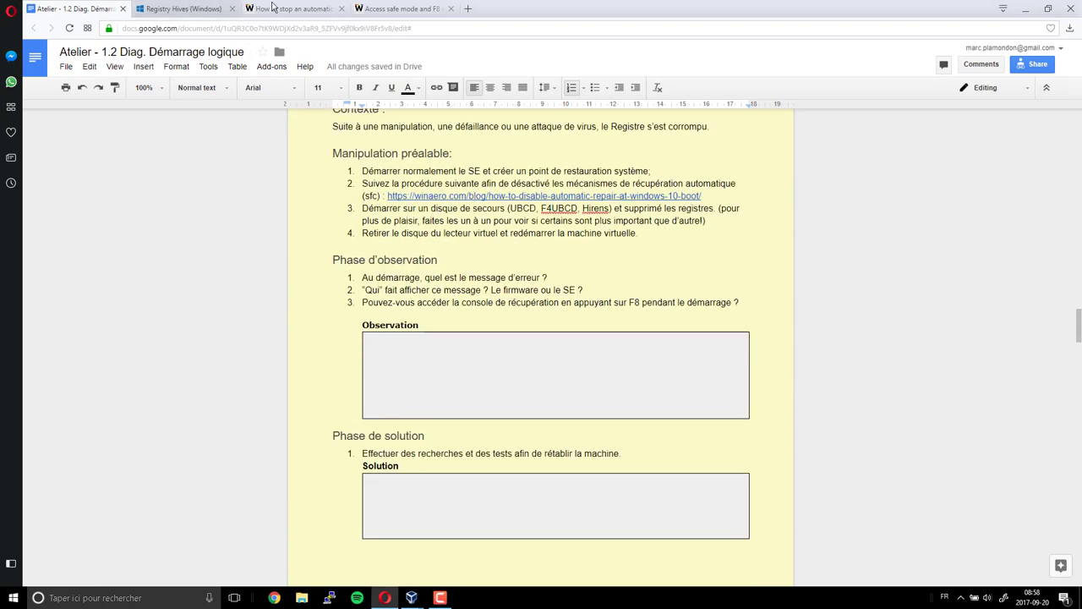
Look through the Winaero repair loop article and copy its command bcdedit /set {GUID} recoveryenabled No.
left_click(273, 6)
scroll(418, 329, "up", 10)
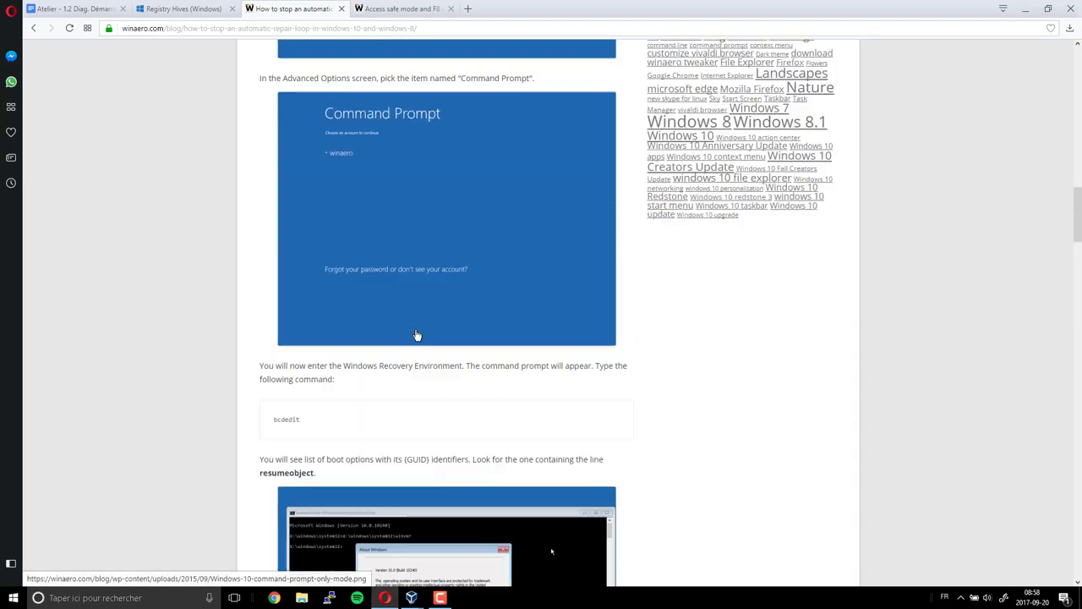
scroll(417, 336, "up", 15)
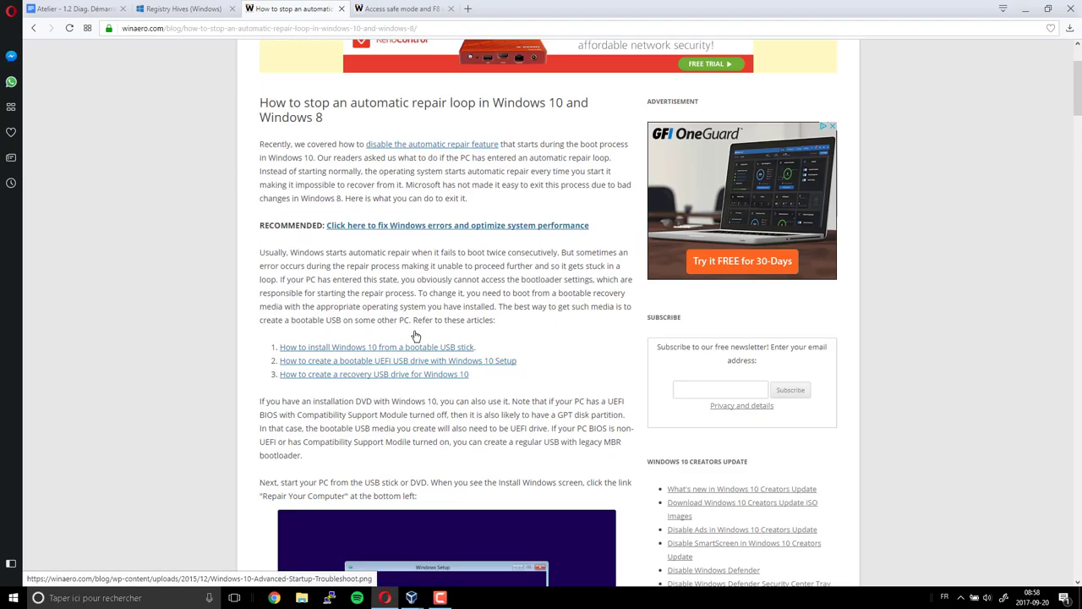
scroll(415, 336, "up", 2)
scroll(415, 335, "down", 6)
scroll(415, 335, "up", 6)
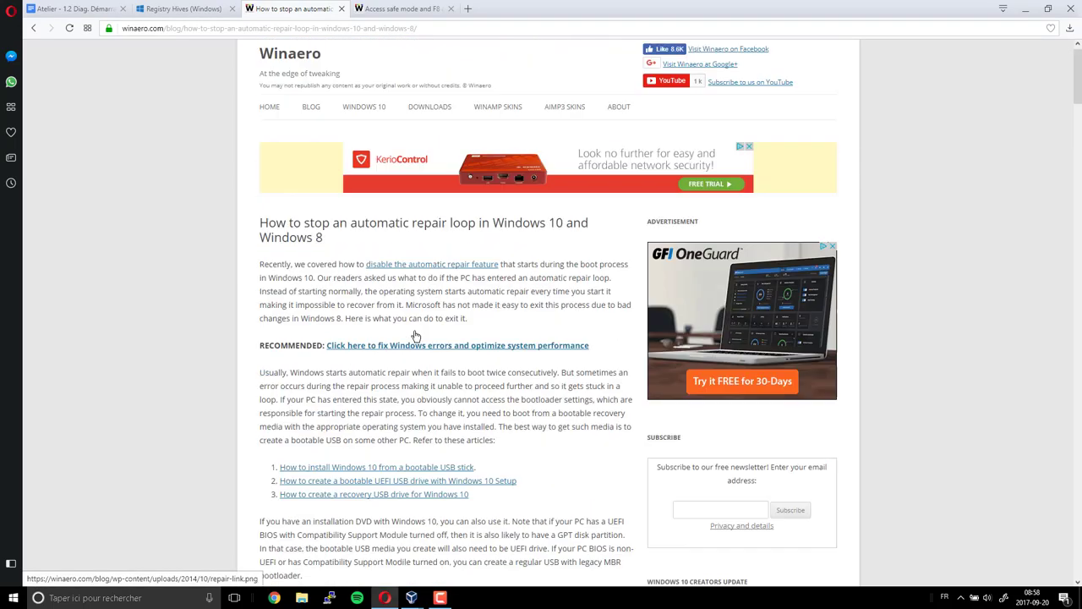
left_click(399, 8)
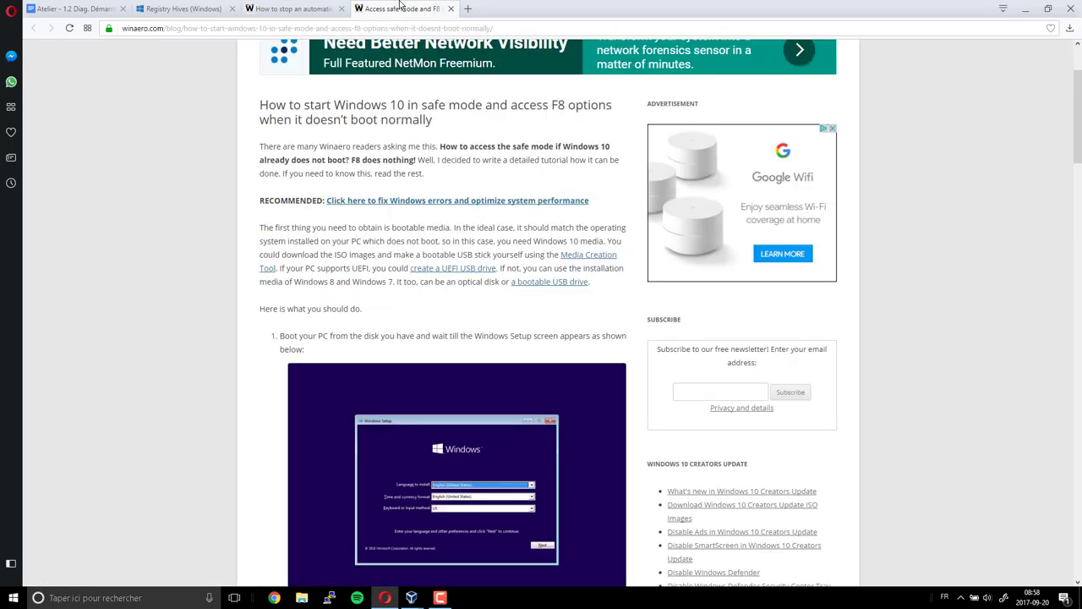
left_click(248, 8)
scroll(300, 326, "down", 18)
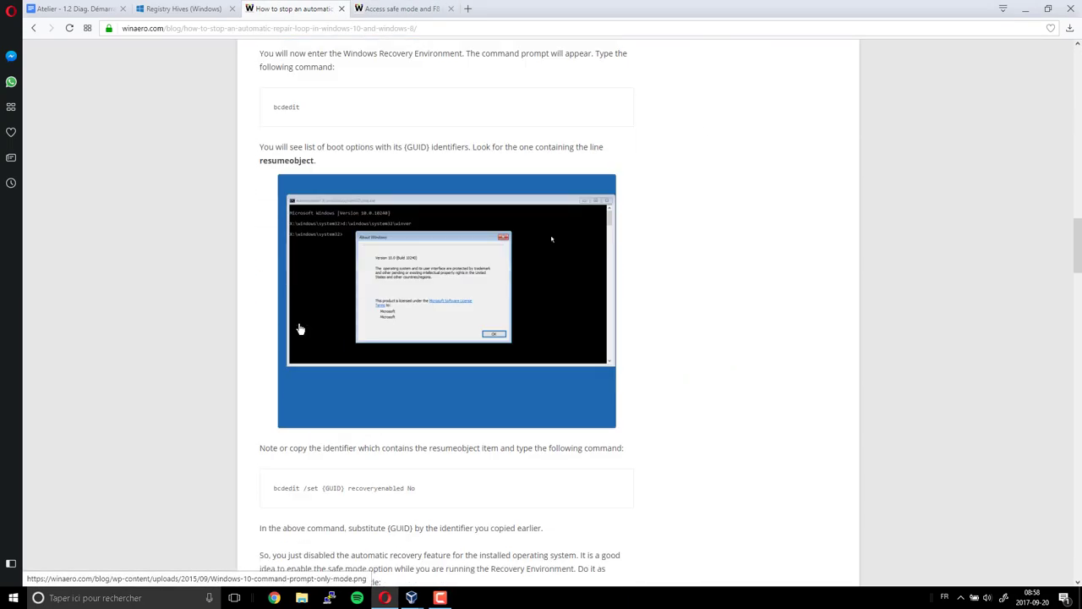
scroll(313, 451, "down", 2)
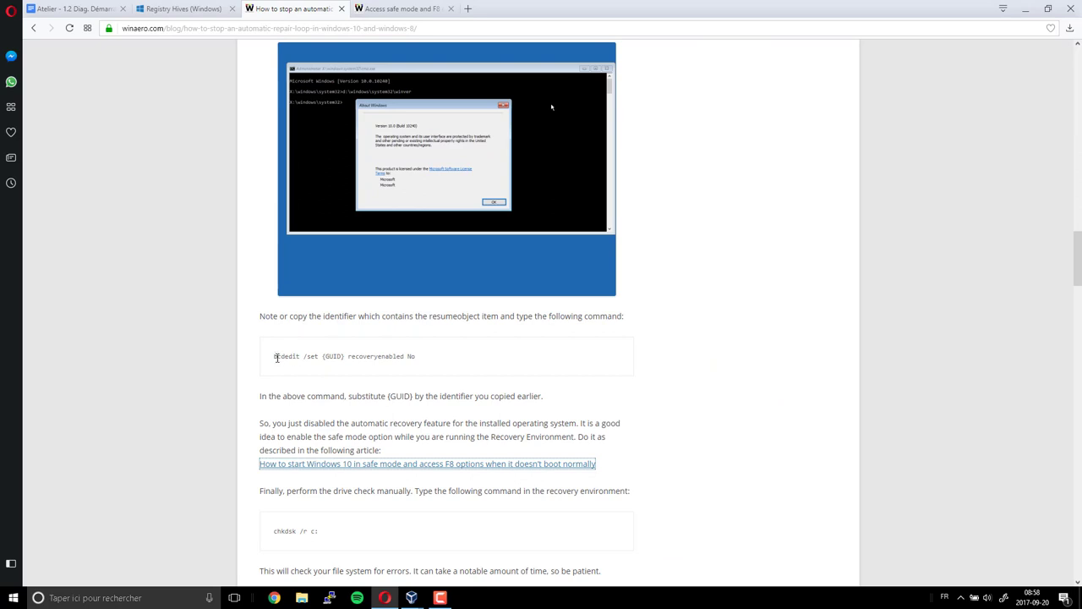
left_click_drag(275, 357, 437, 362)
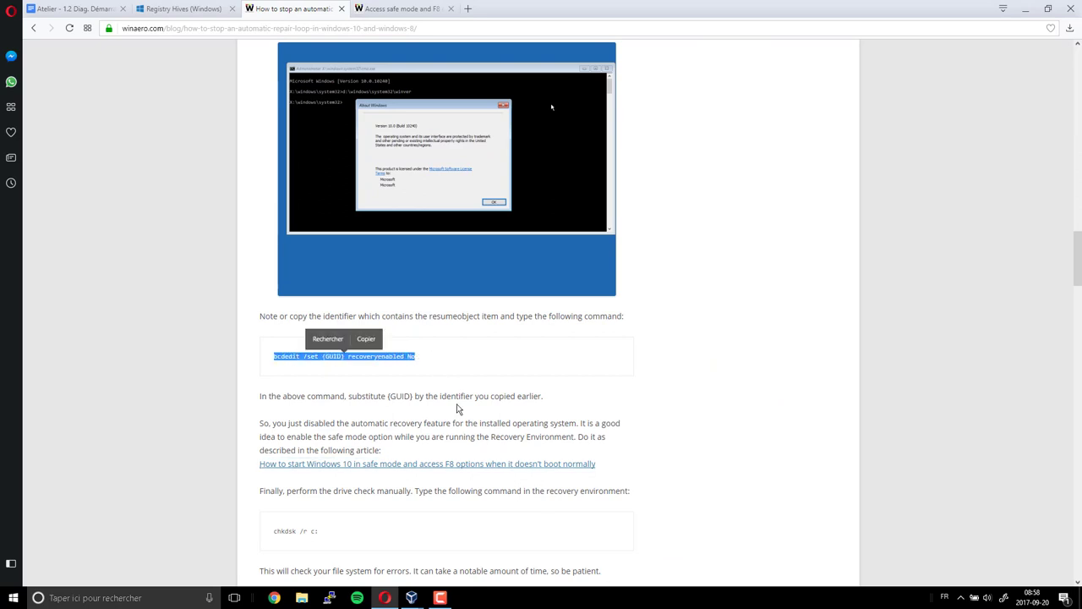
key("ctrl+c")
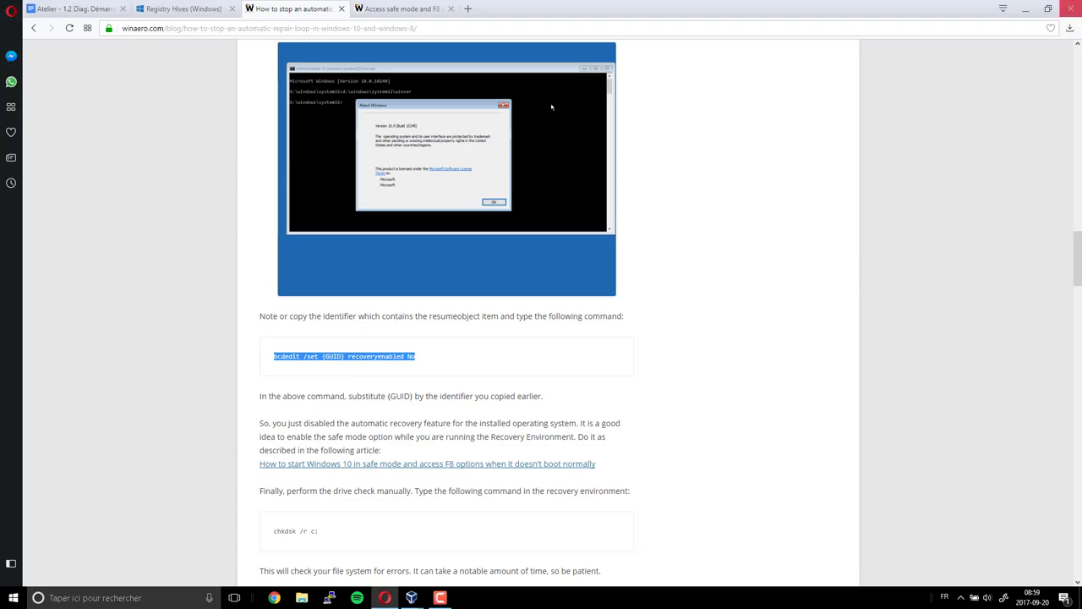
Return to the Windows 7 virtual machine and run the pending bcdedit command to disable automatic recovery.
left_click(1025, 9)
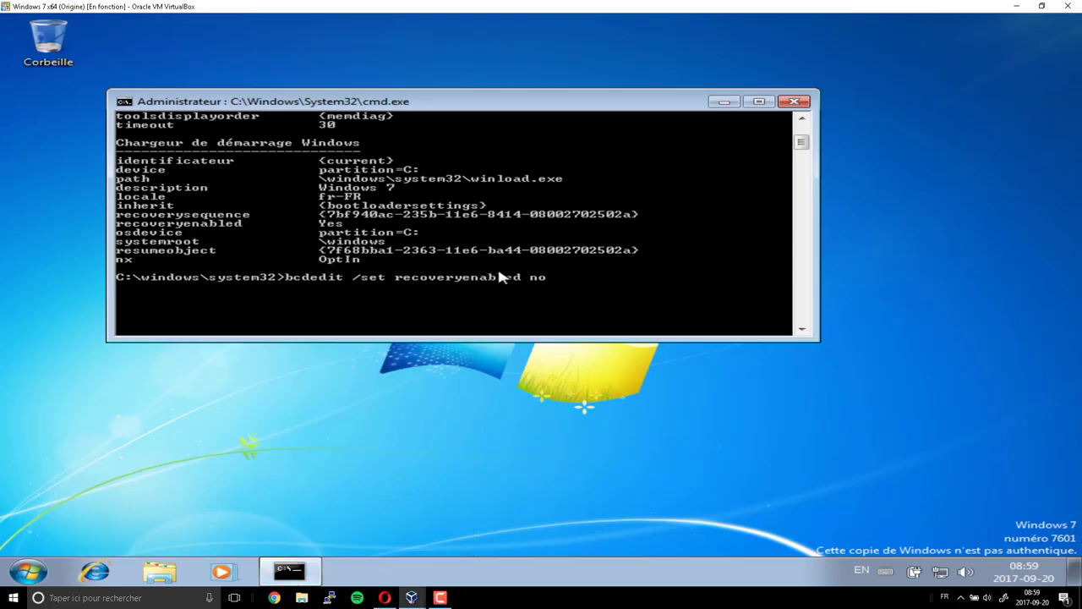
key("Return")
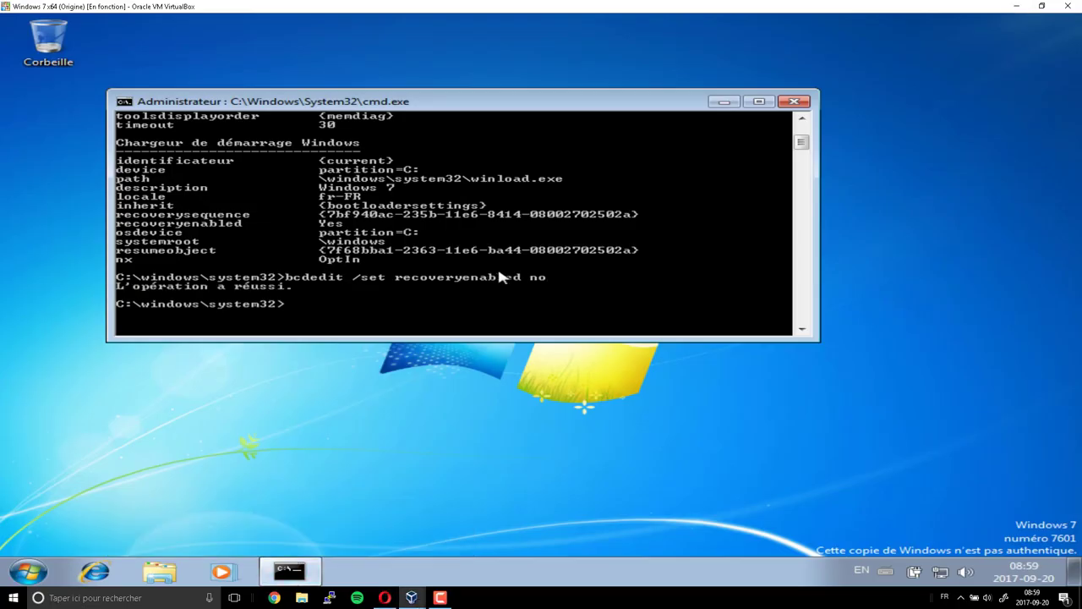
Close the command prompt and power off the Windows 7 virtual machine.
left_click(793, 103)
left_click(1066, 6)
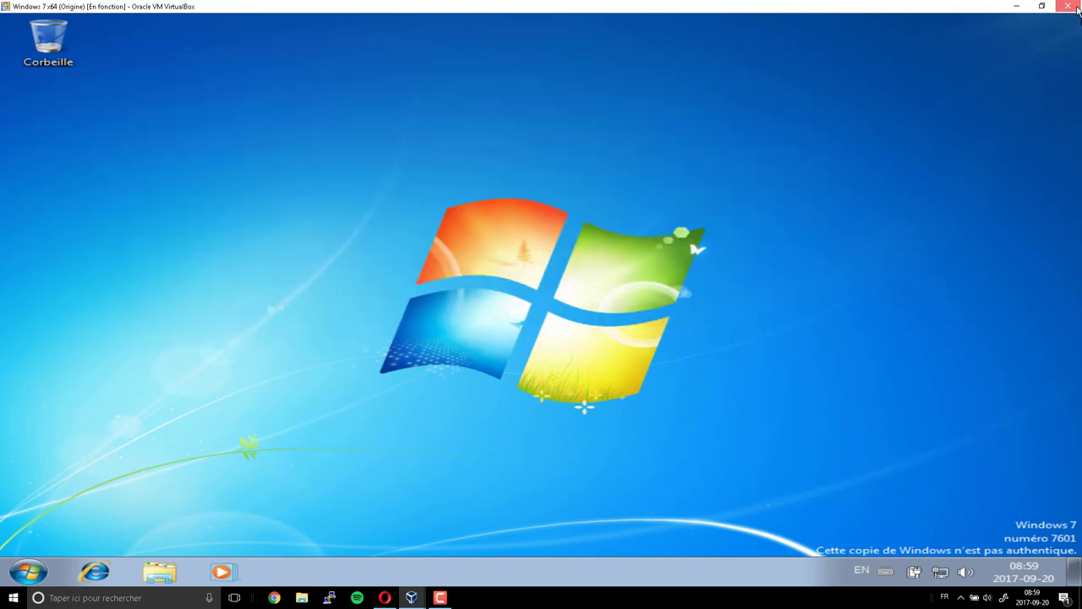
left_click(505, 335)
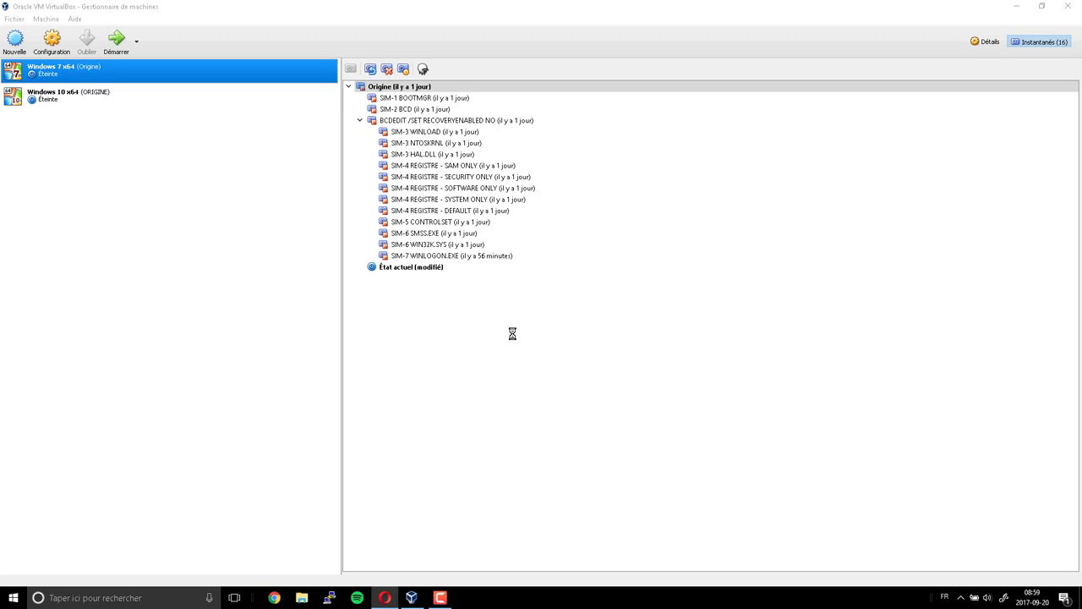
Restore the SIM-3 WINLOAD snapshot of the Windows 7 x64 machine.
left_click(425, 134)
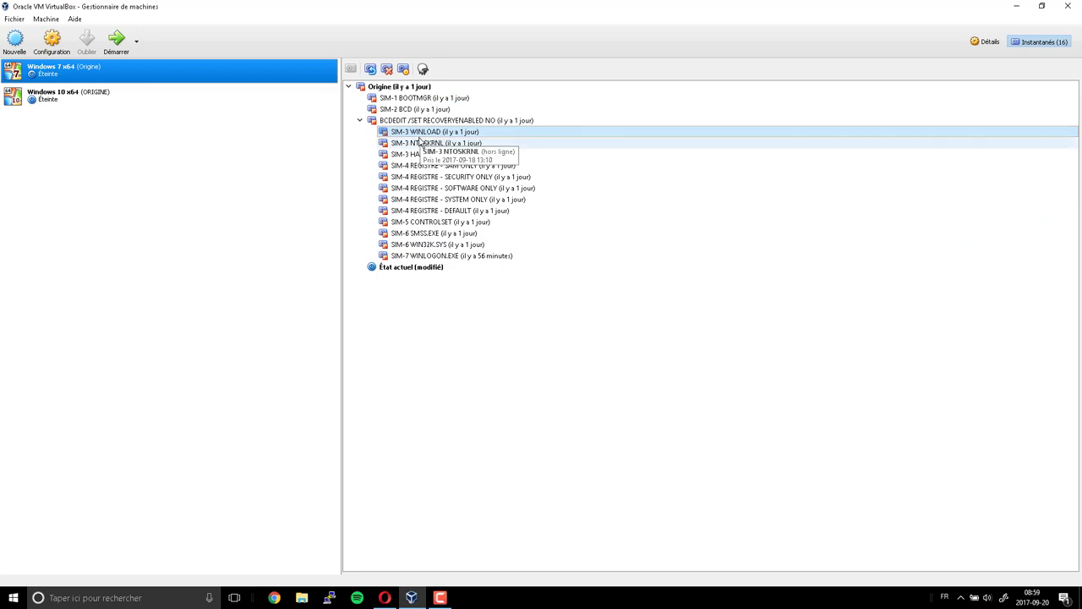
left_click(370, 70)
left_click(505, 339)
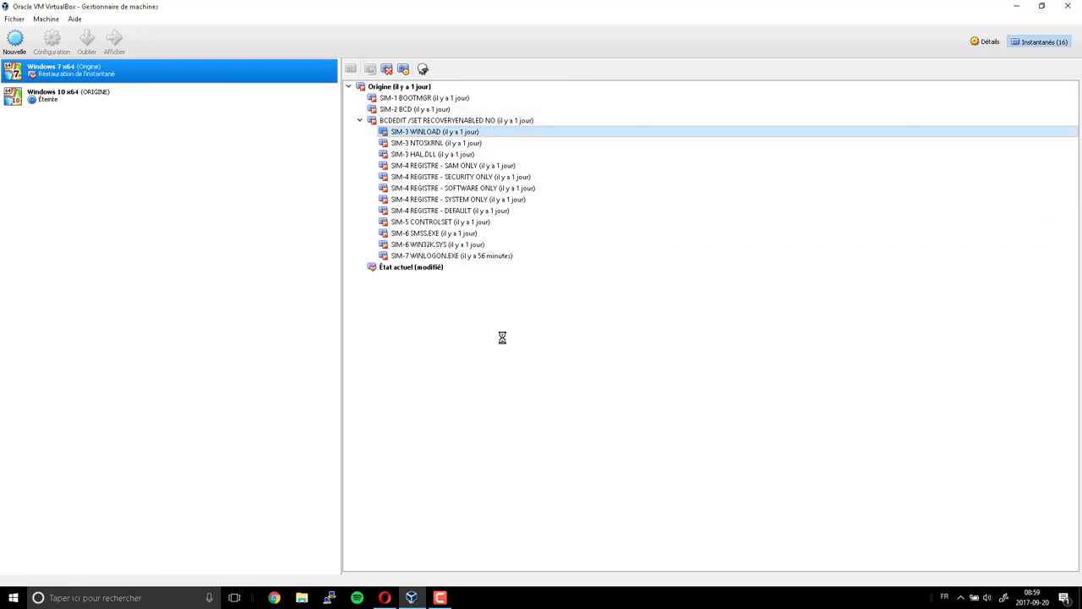
Start the restored Windows 7 machine and choose Boot First Hard Drive (hd0) in the F4UBCD boot menu.
left_click(116, 38)
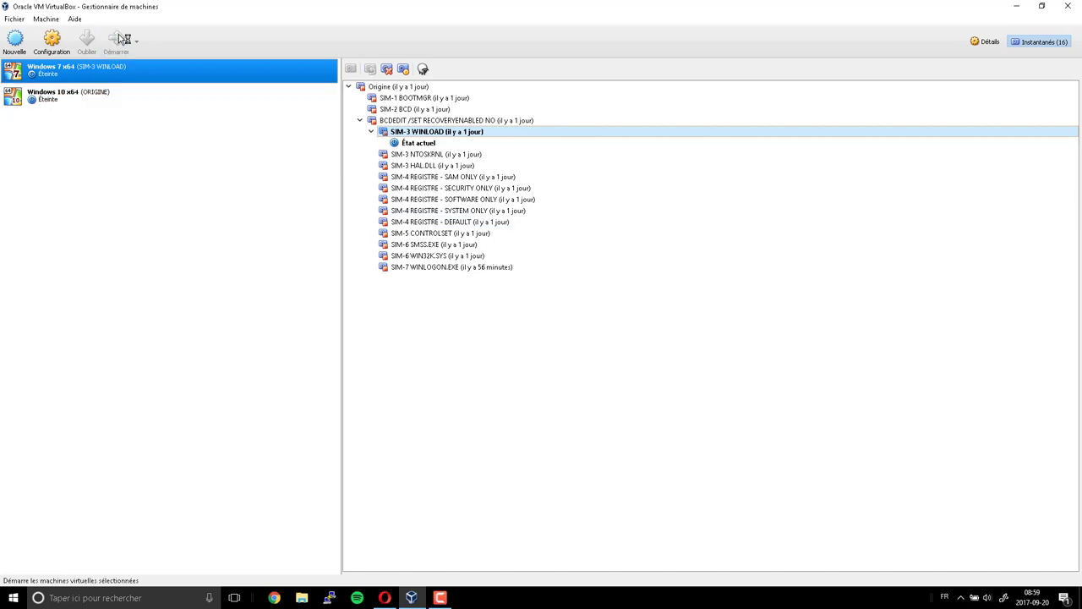
left_click(412, 595)
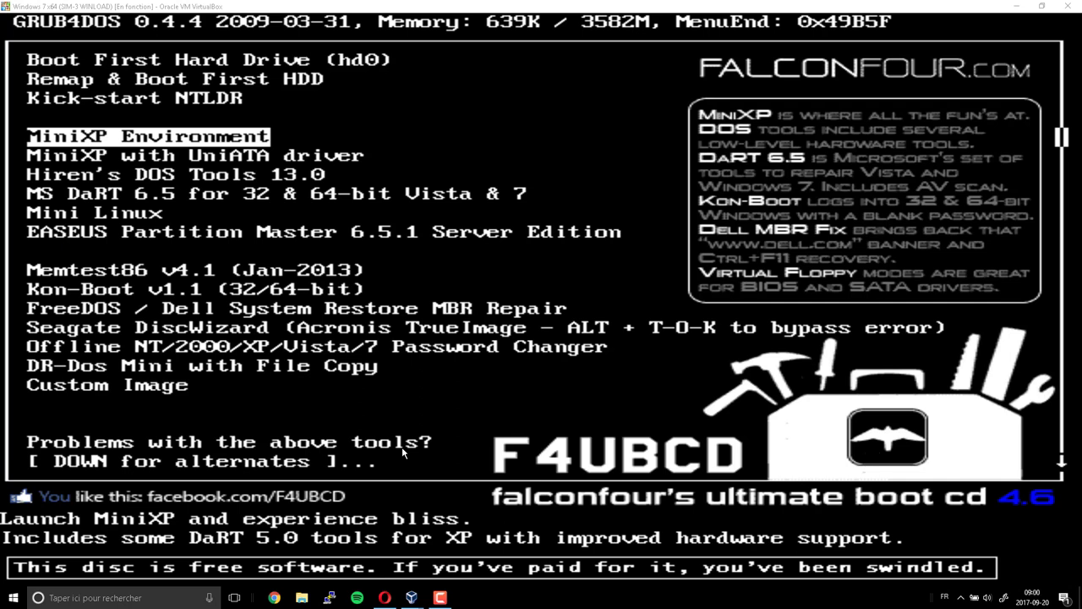
key("Up")
key("Up")
key("Up")
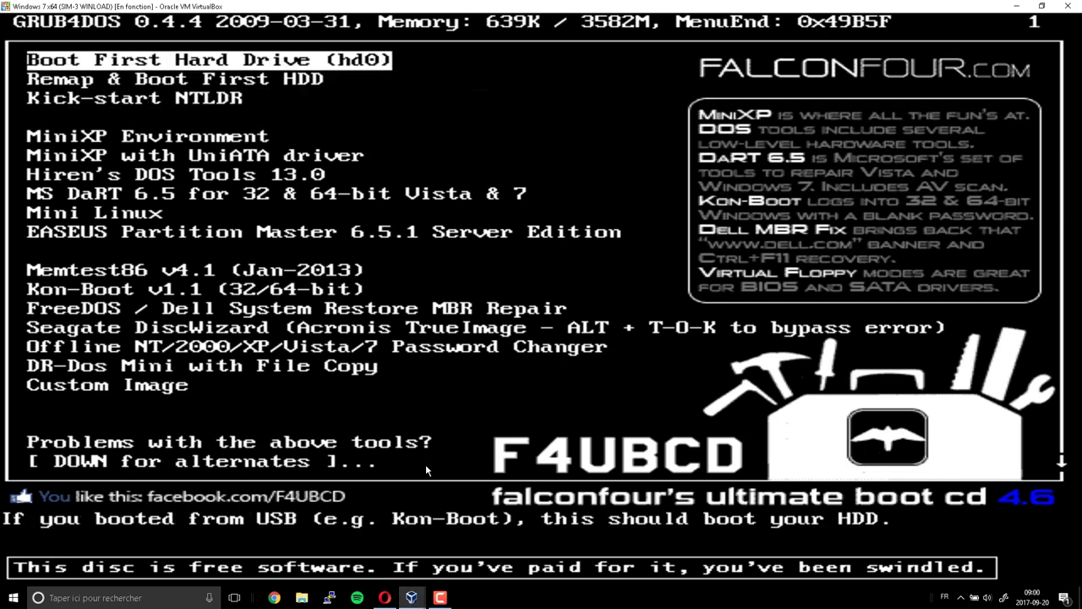
key("Return")
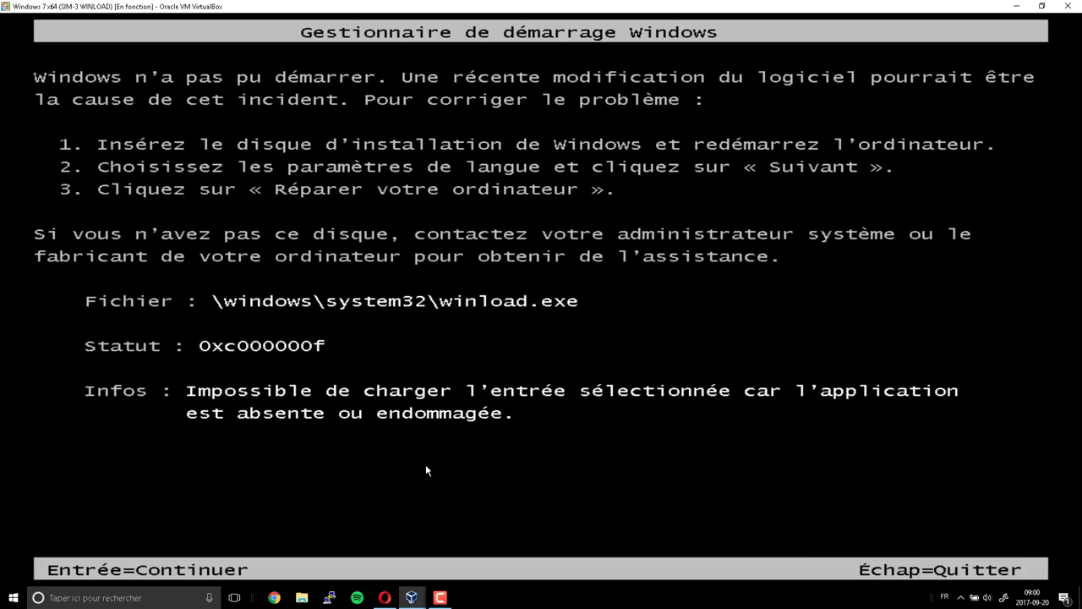
Retry booting the Windows 7 entry past the startup error, and restart the machine with boot device 1 selected.
key("Return")
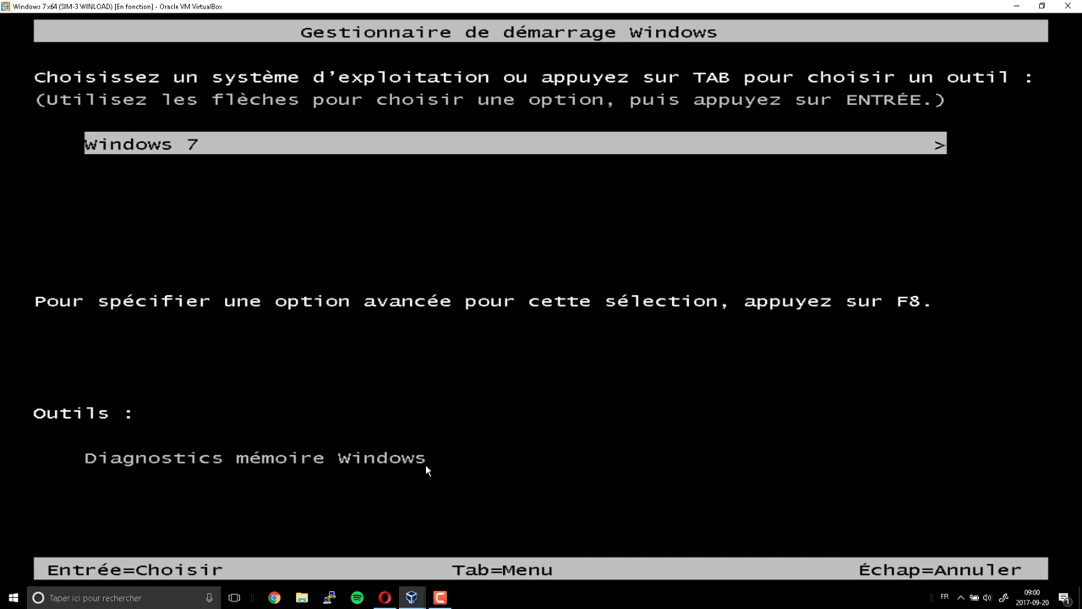
key("Return")
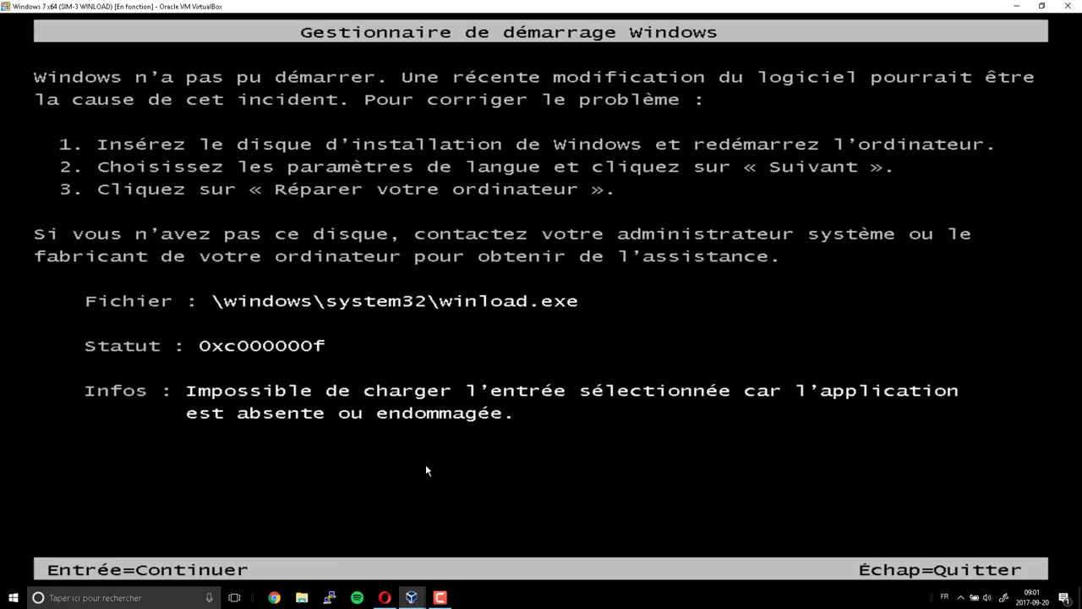
key("Return")
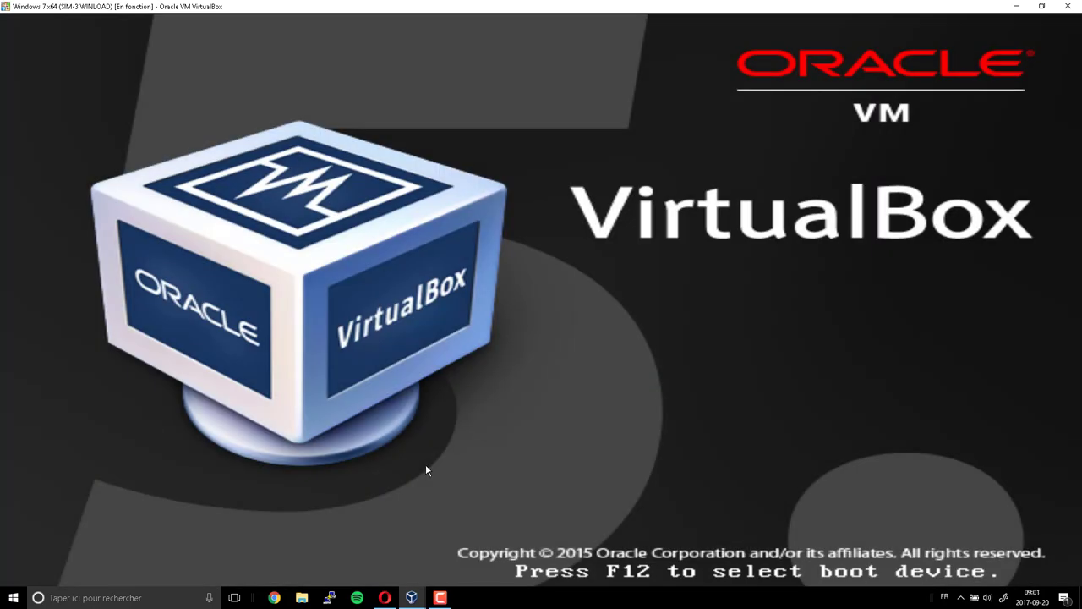
key("F12")
key("1")
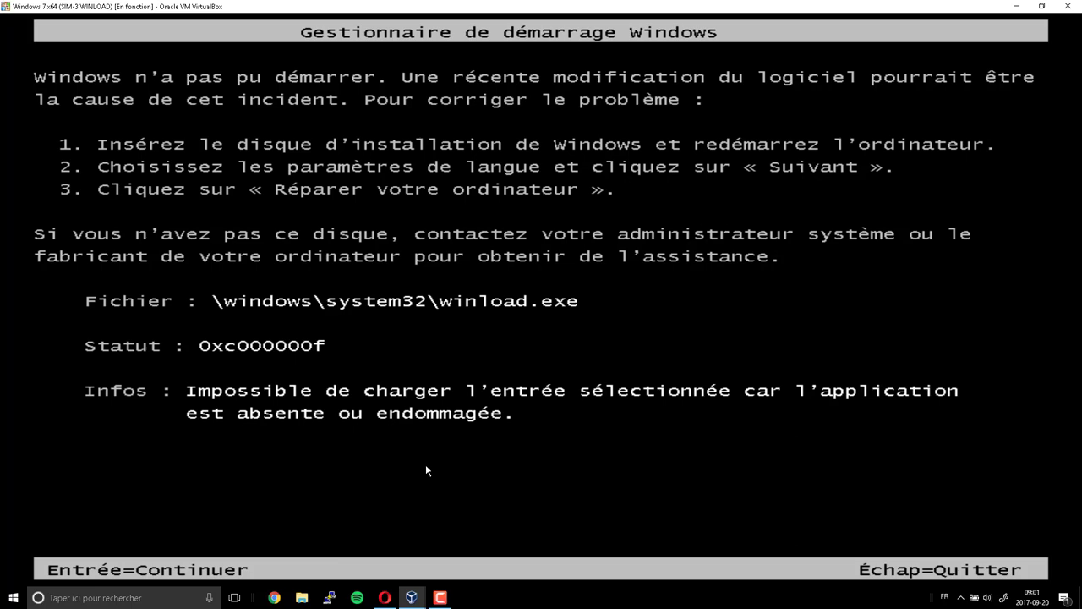
Leave the winload.exe error screen and boot MS DaRT 6.5 for 64-bit systems from the F4UBCD menu.
key("Return")
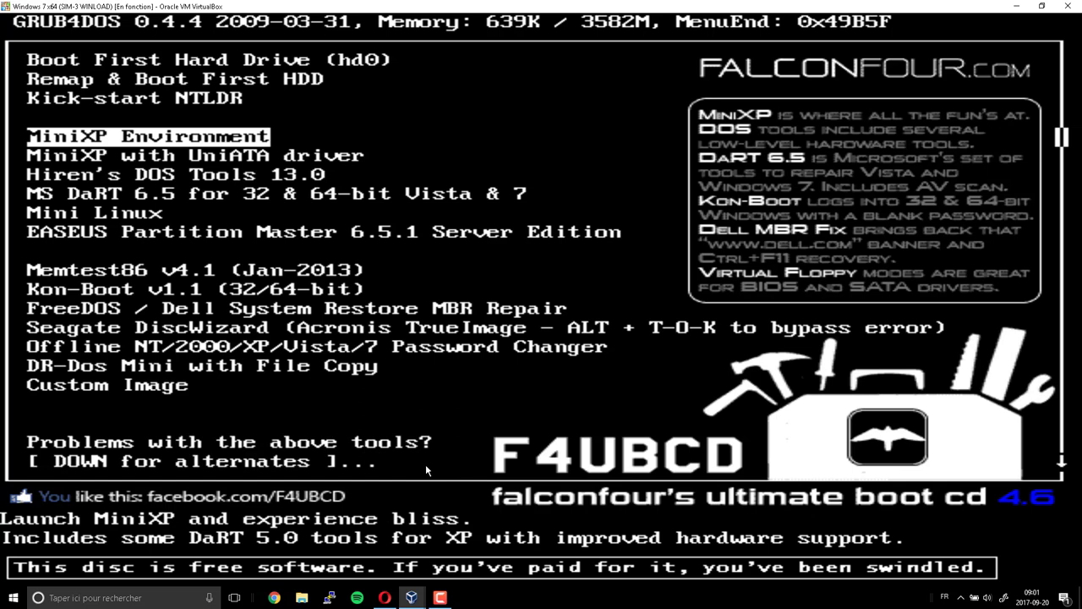
key("Down")
key("Down")
key("Down")
key("Return")
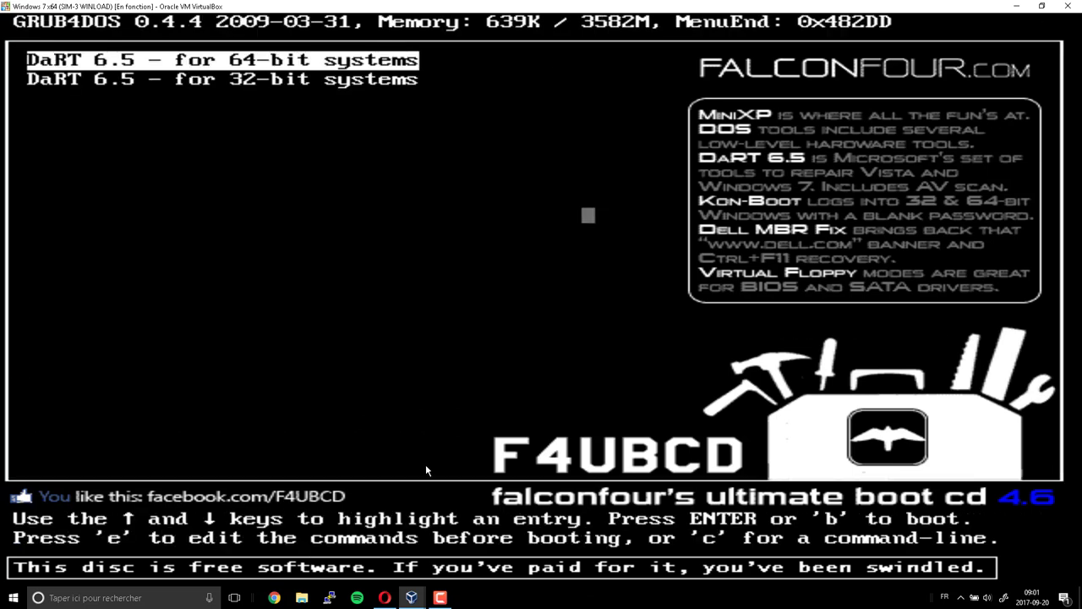
key("Return")
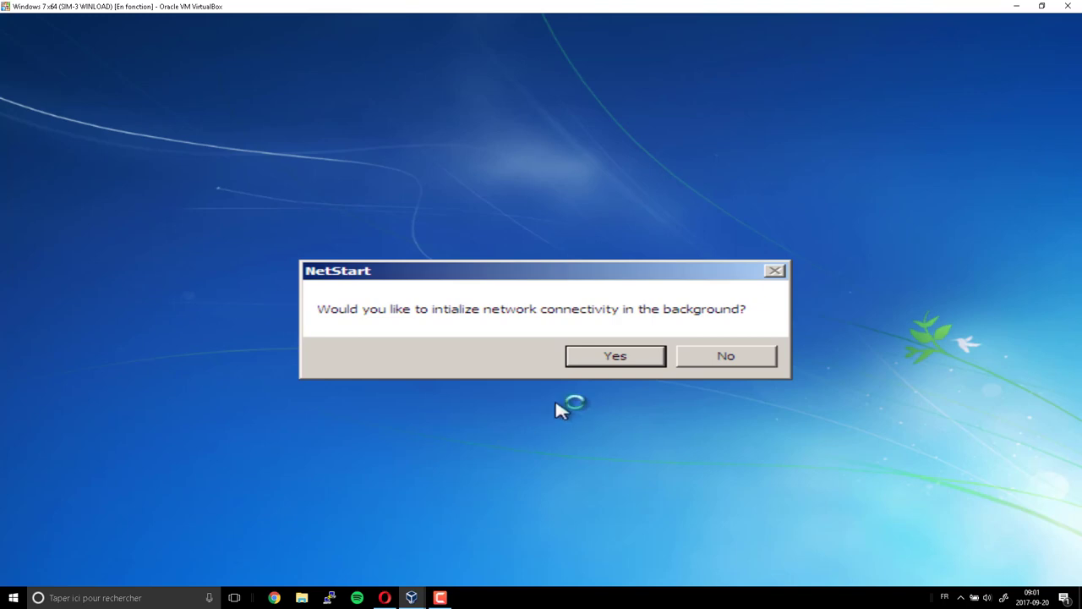
Accept network initialization and drive-letter remapping, keep the US keyboard, and run Startup Repair on the Windows 7 installation.
left_click(581, 357)
left_click(602, 359)
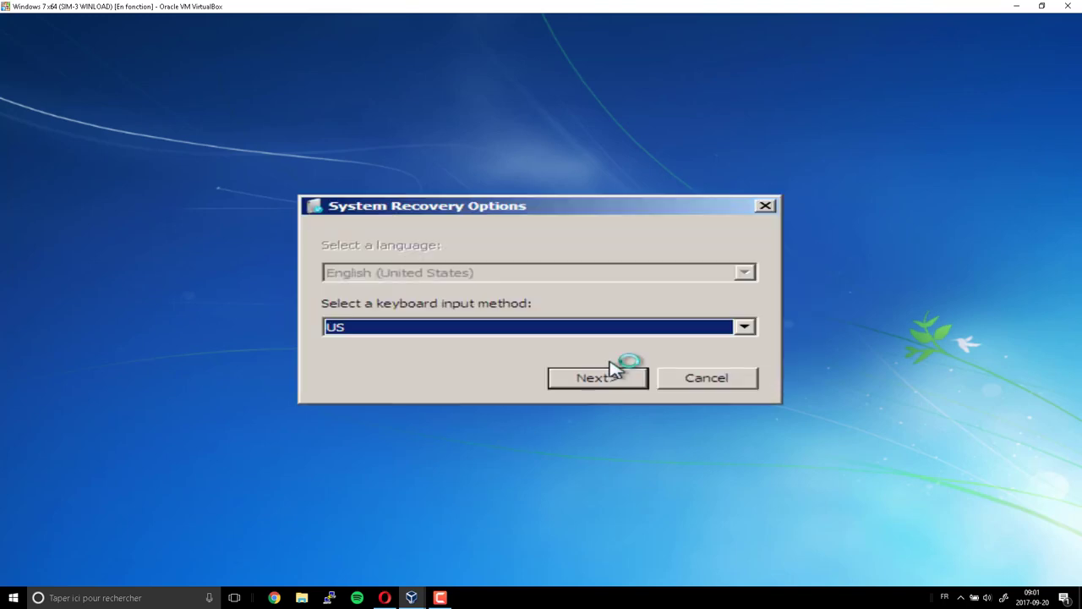
left_click(610, 376)
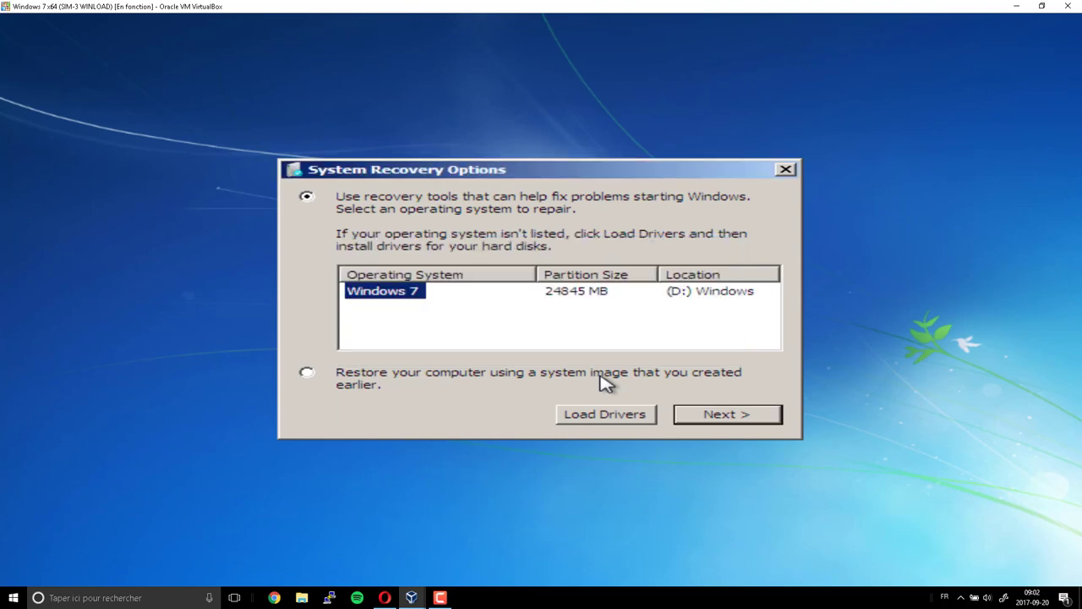
left_click(715, 418)
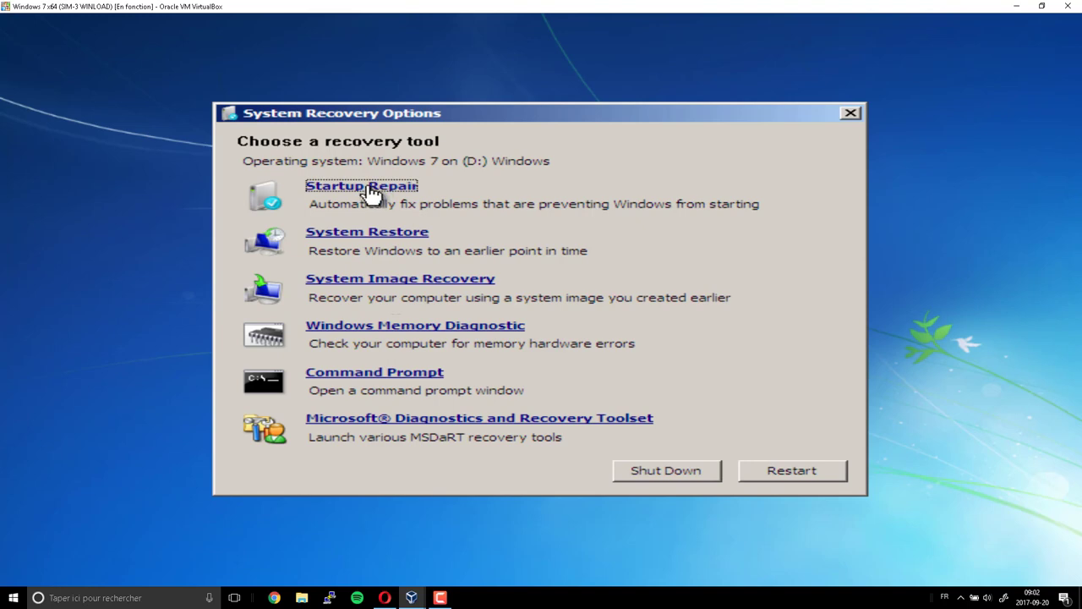
left_click(373, 191)
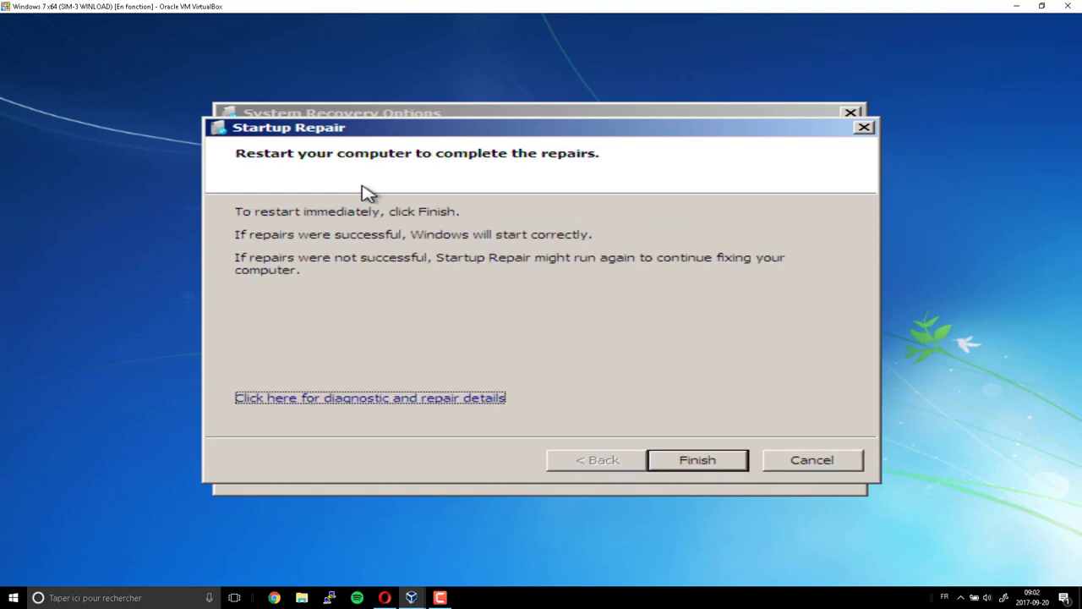
Open the diagnostic and repair details and review the session details and each test result through the system boot log diagnosis.
left_click(353, 400)
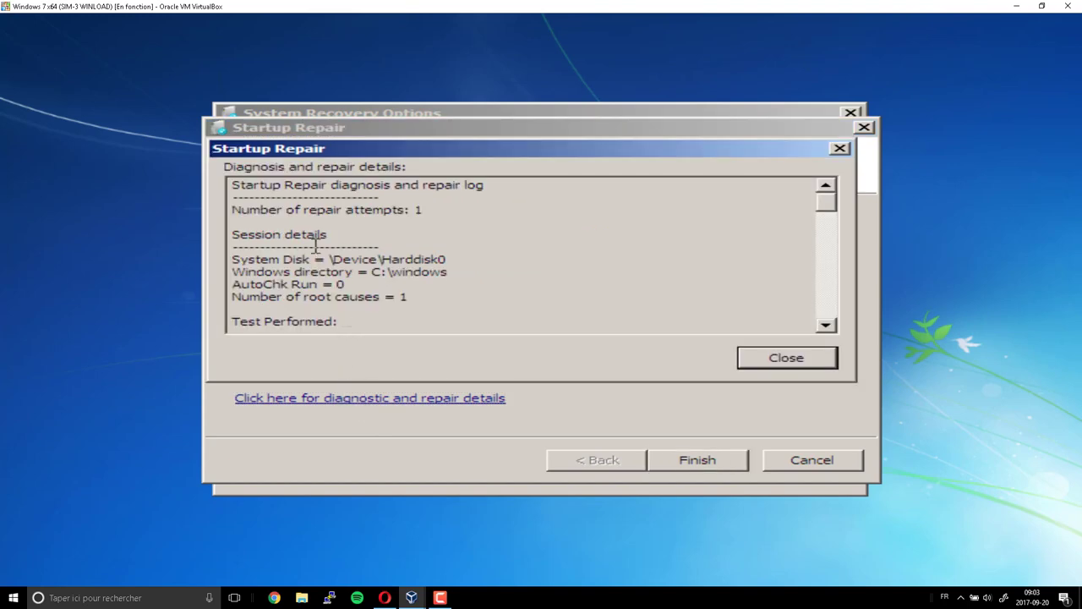
left_click_drag(448, 258, 333, 258)
left_click(442, 273)
left_click_drag(232, 285, 346, 284)
scroll(402, 284, "down", 2)
scroll(402, 284, "down", 2)
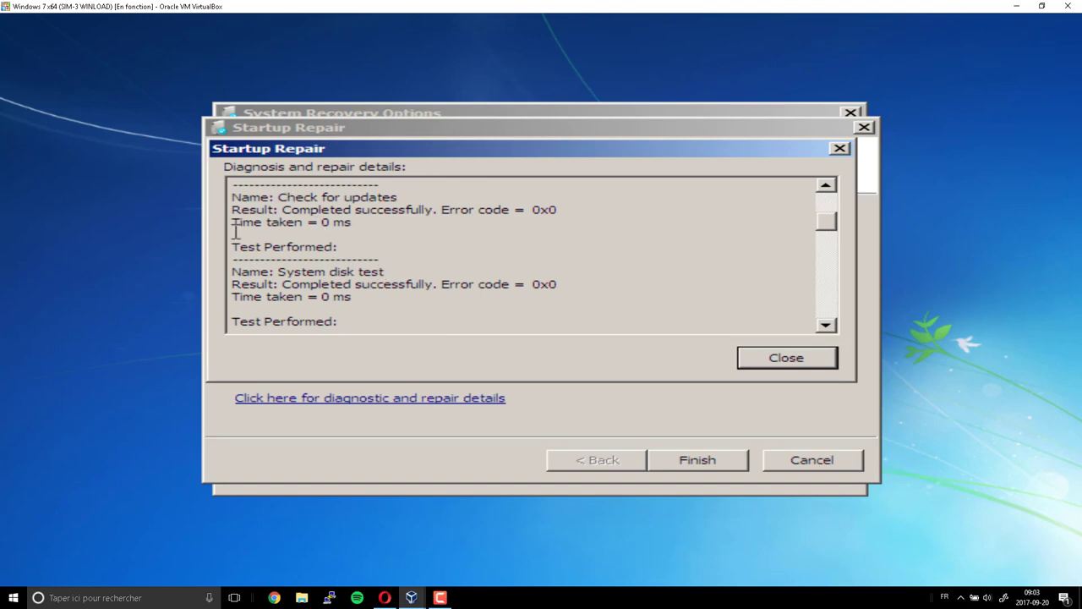
scroll(249, 249, "down", 1)
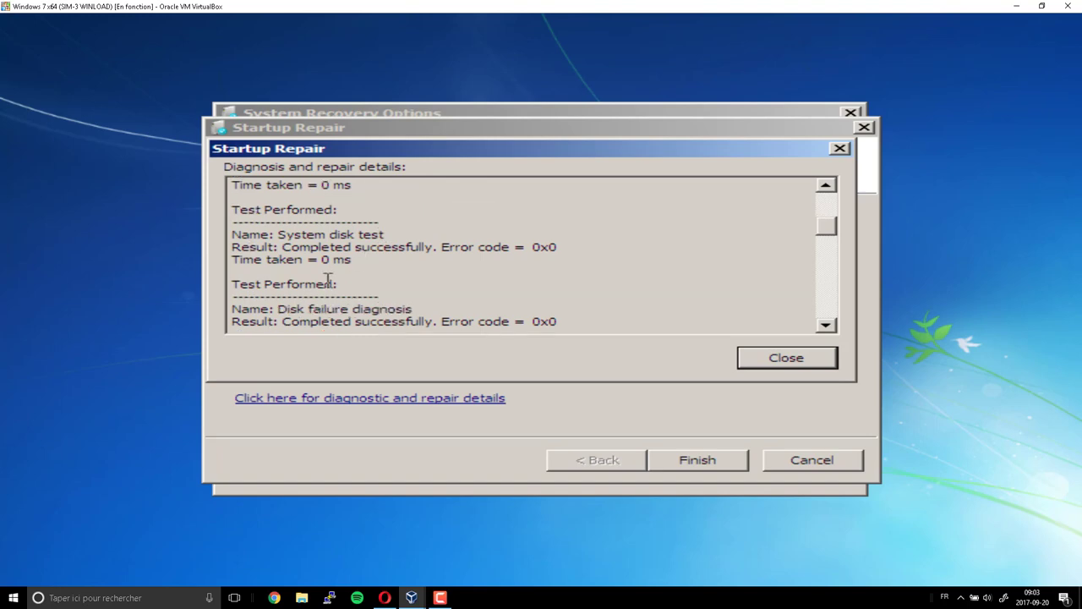
scroll(325, 280, "down", 2)
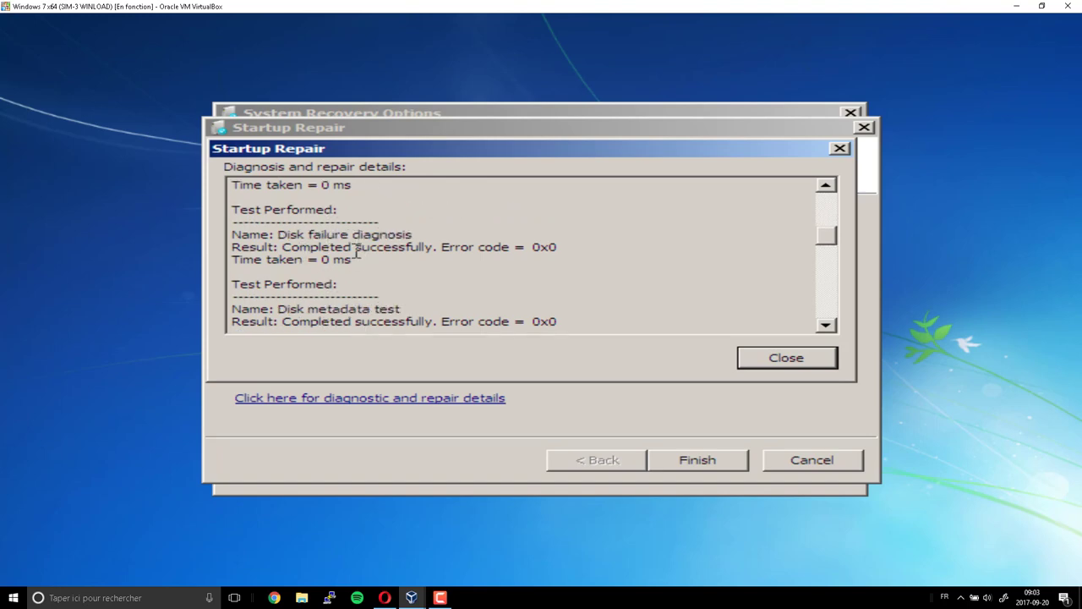
scroll(338, 272, "down", 1)
scroll(338, 272, "down", 1)
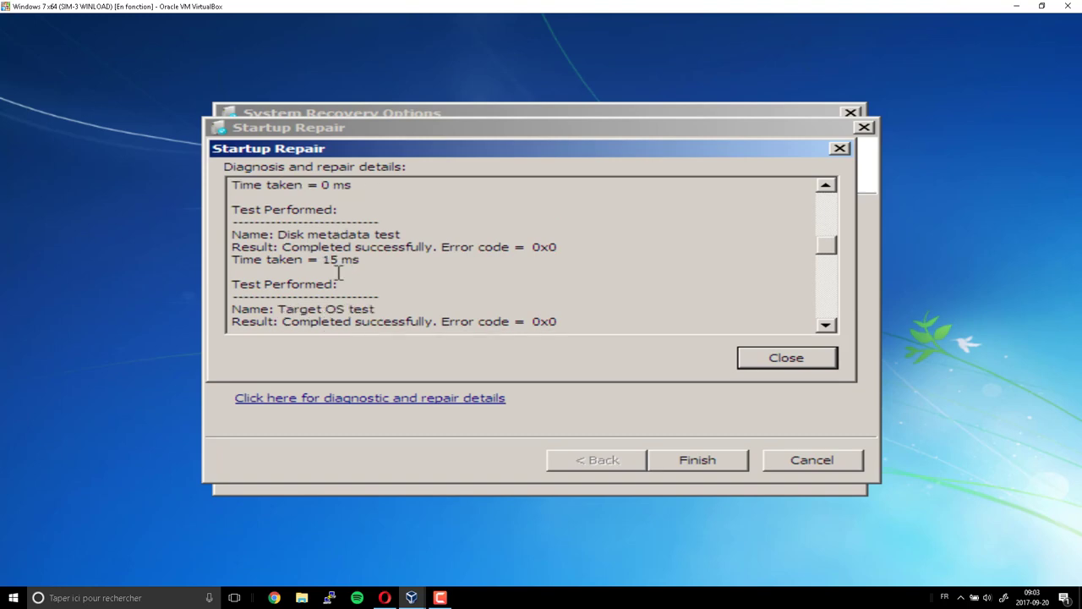
scroll(371, 285, "down", 2)
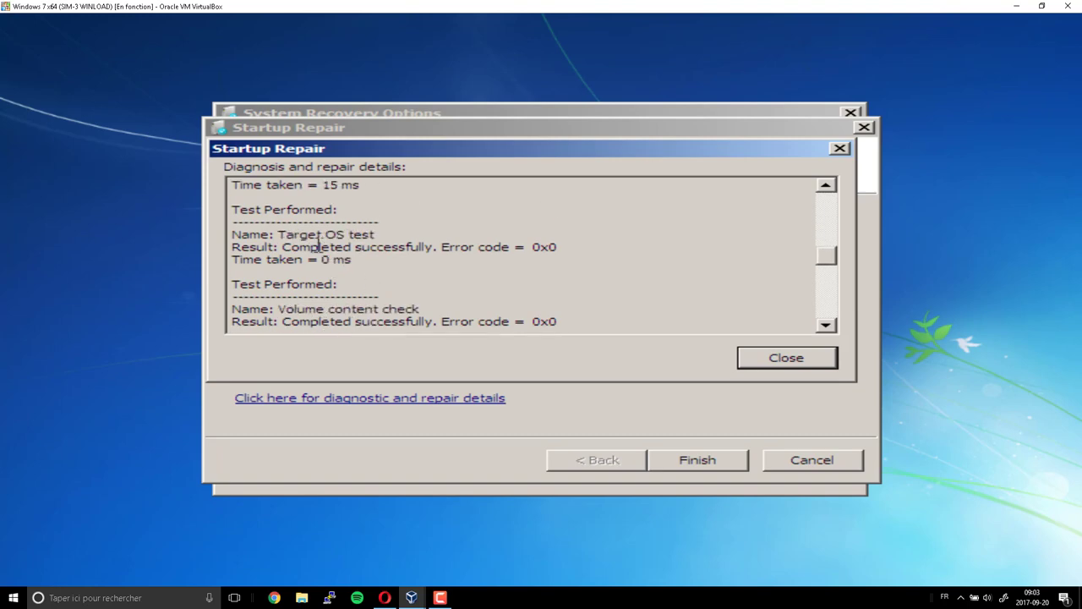
scroll(390, 281, "down", 2)
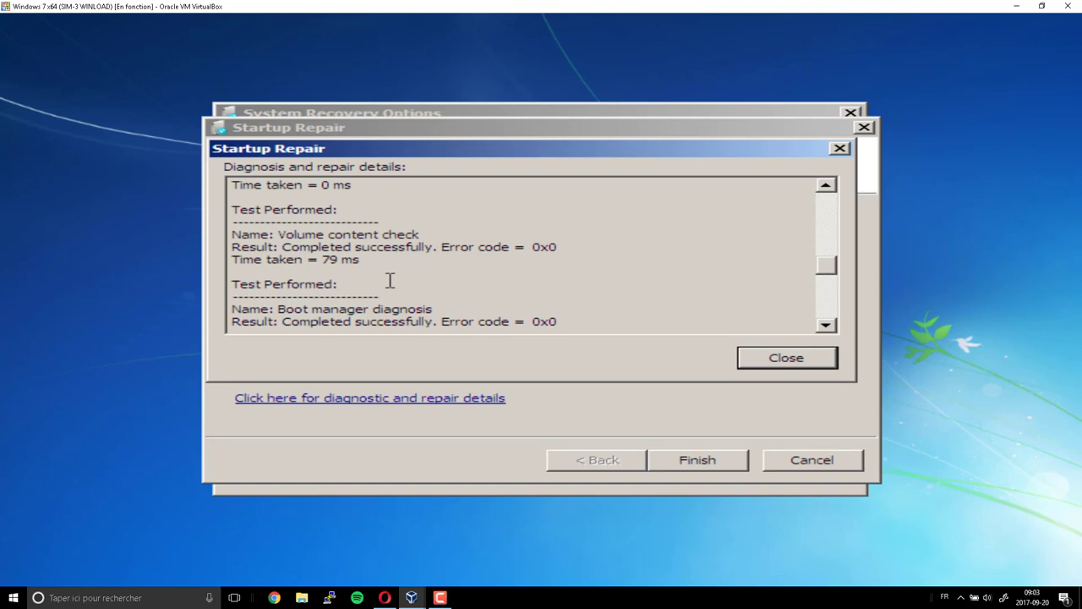
scroll(390, 280, "down", 2)
left_click_drag(279, 234, 409, 246)
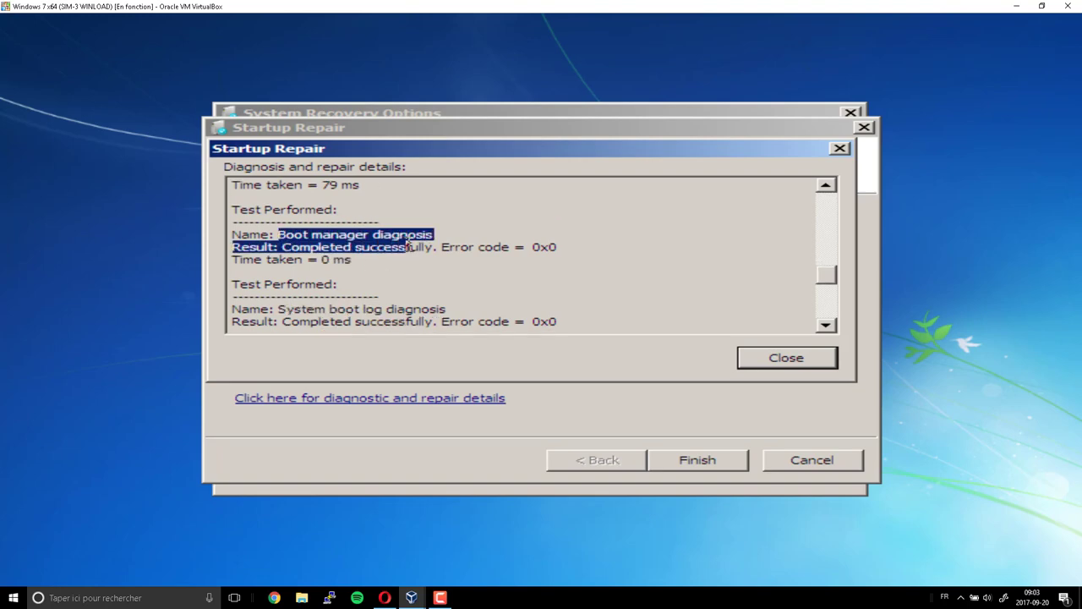
scroll(416, 308, "down", 2)
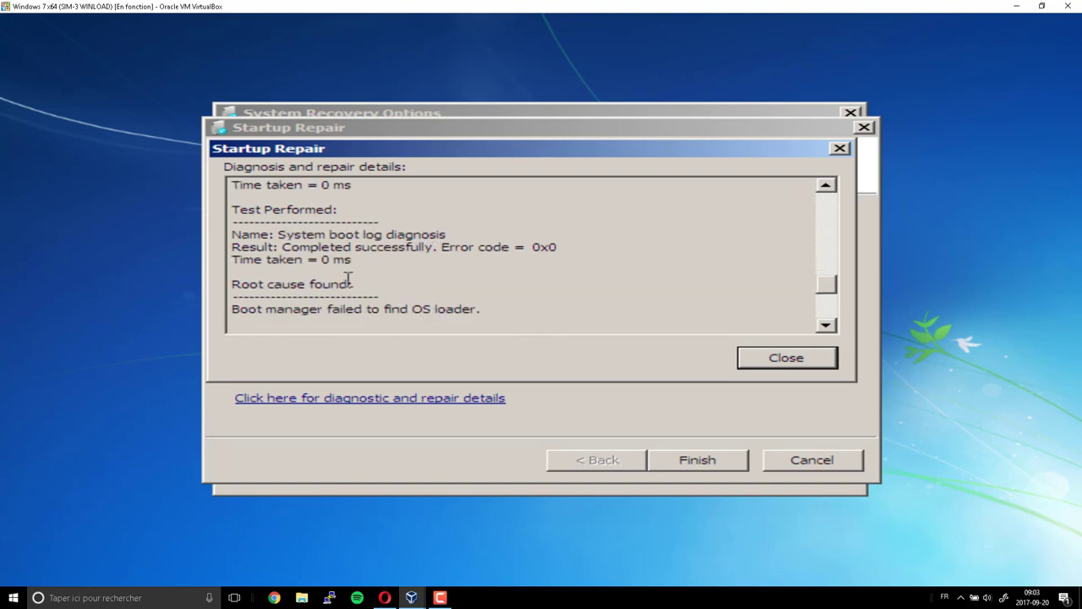
left_click_drag(278, 234, 445, 235)
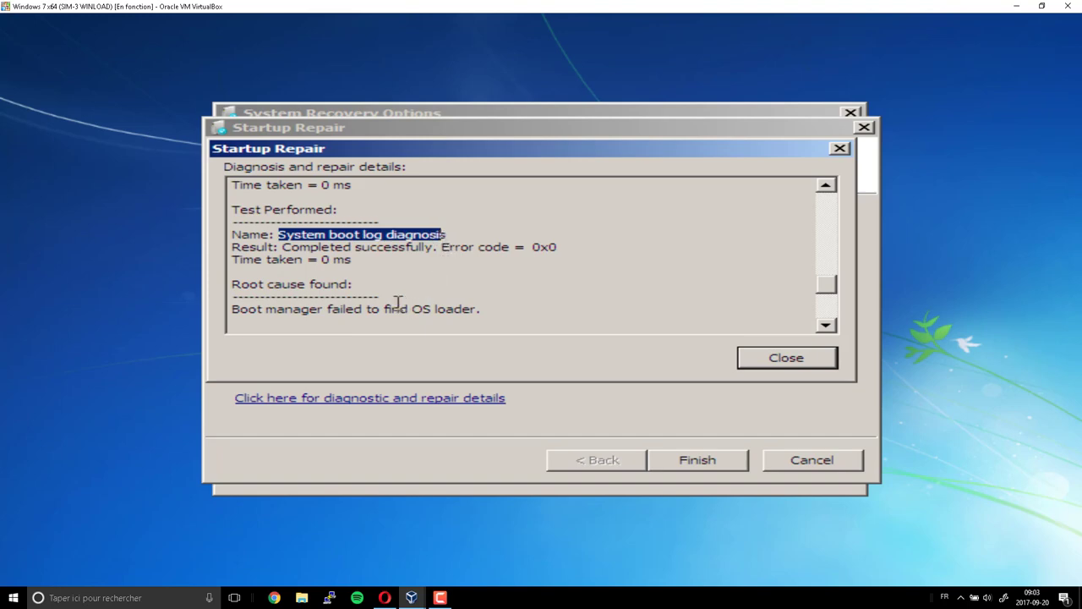
Examine the root cause and attempted repair actions at the end of the Startup Repair log, and close it.
scroll(397, 302, "down", 2)
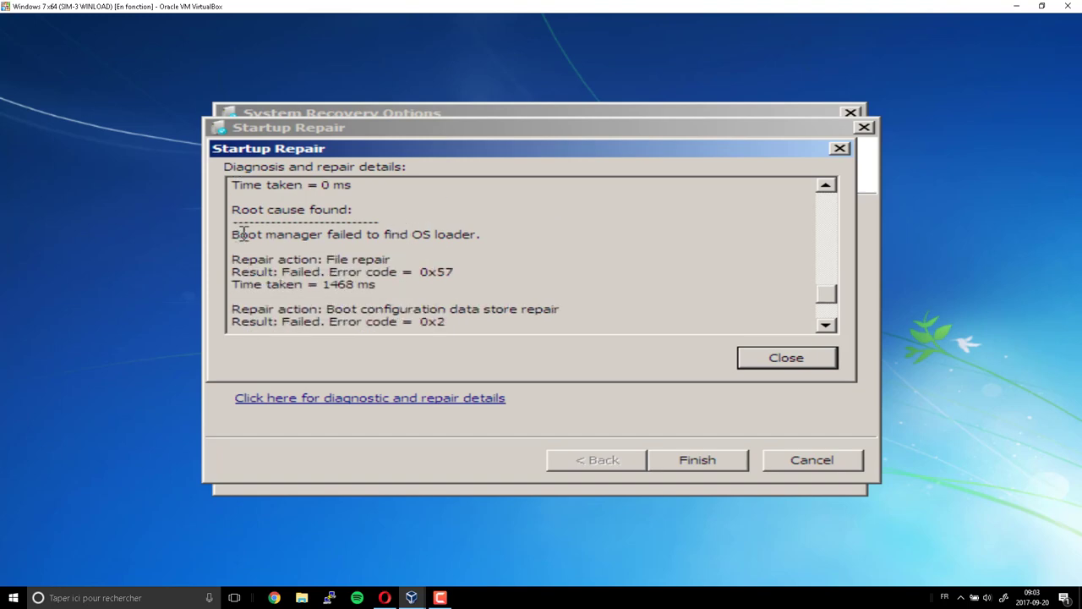
left_click_drag(233, 234, 487, 237)
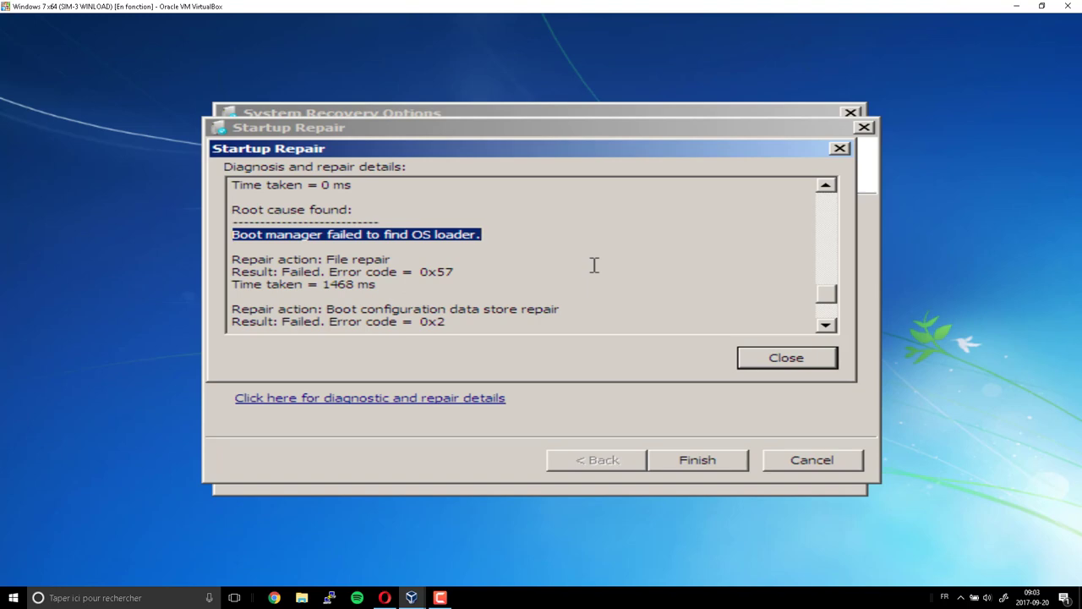
scroll(595, 266, "down", 3)
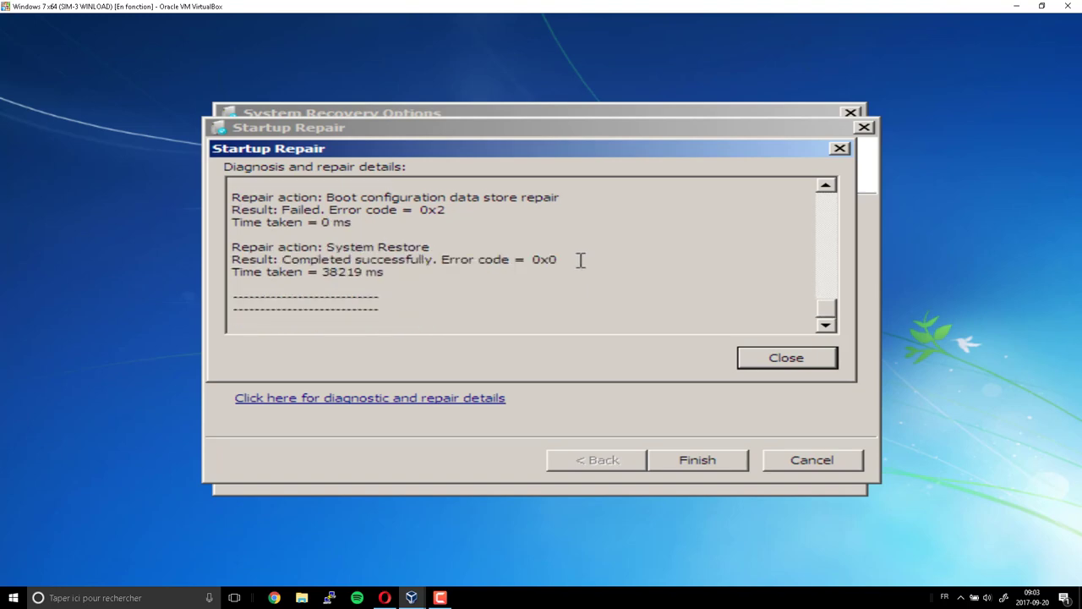
left_click(752, 364)
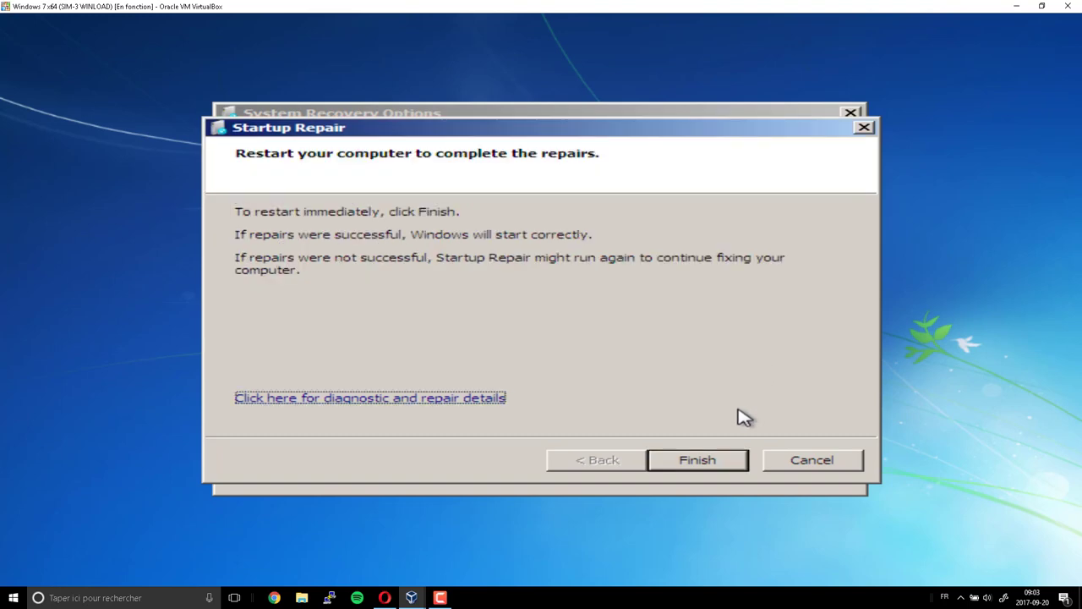
Finish Startup Repair, restart the machine with Continue booting, and retry the Windows 7 entry past the startup error.
left_click(714, 459)
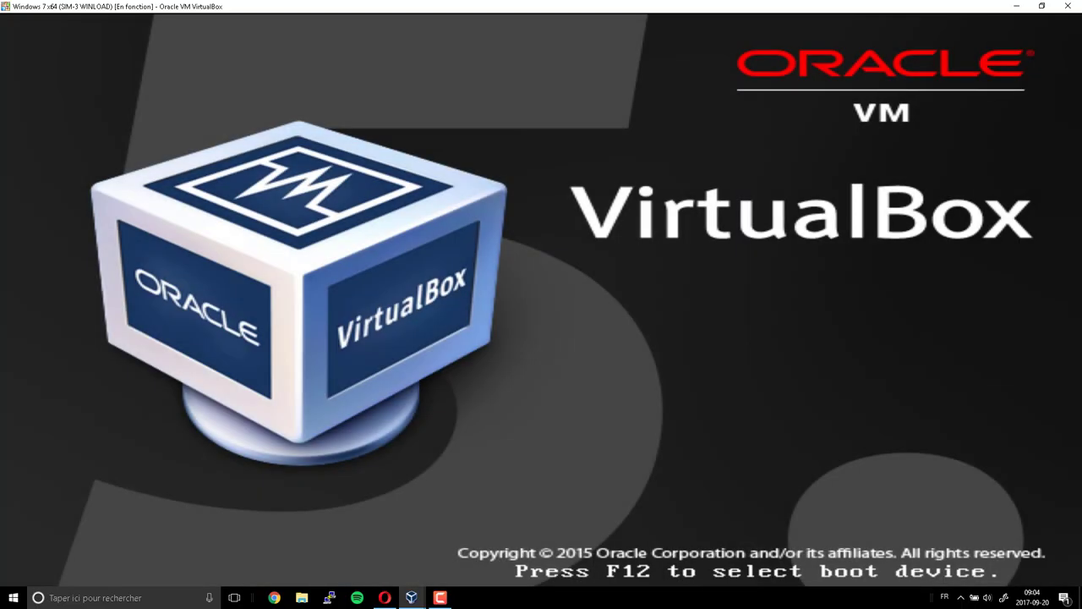
key("F12")
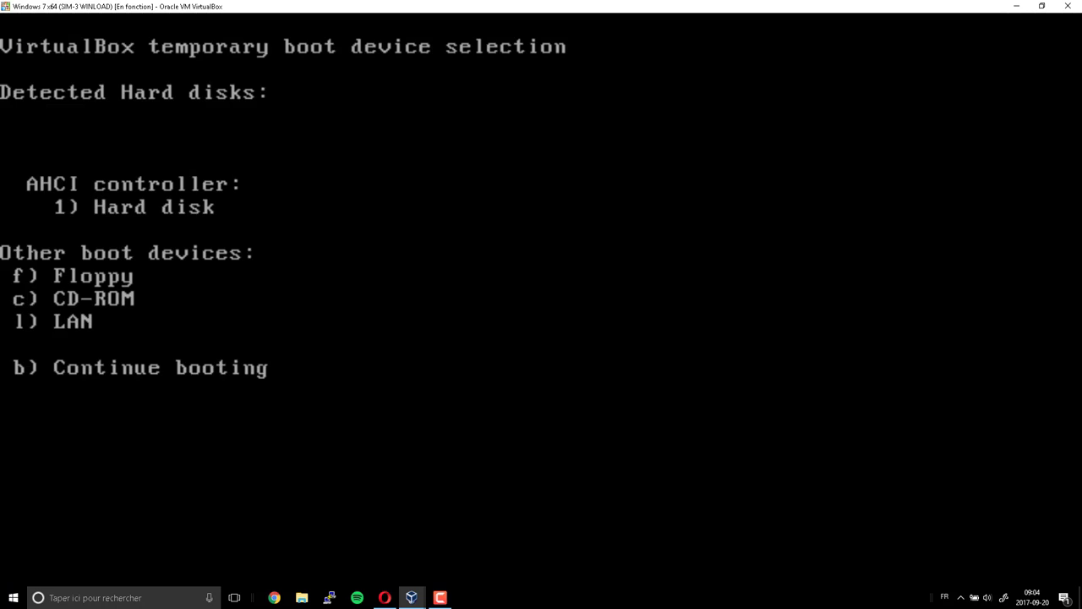
key("b")
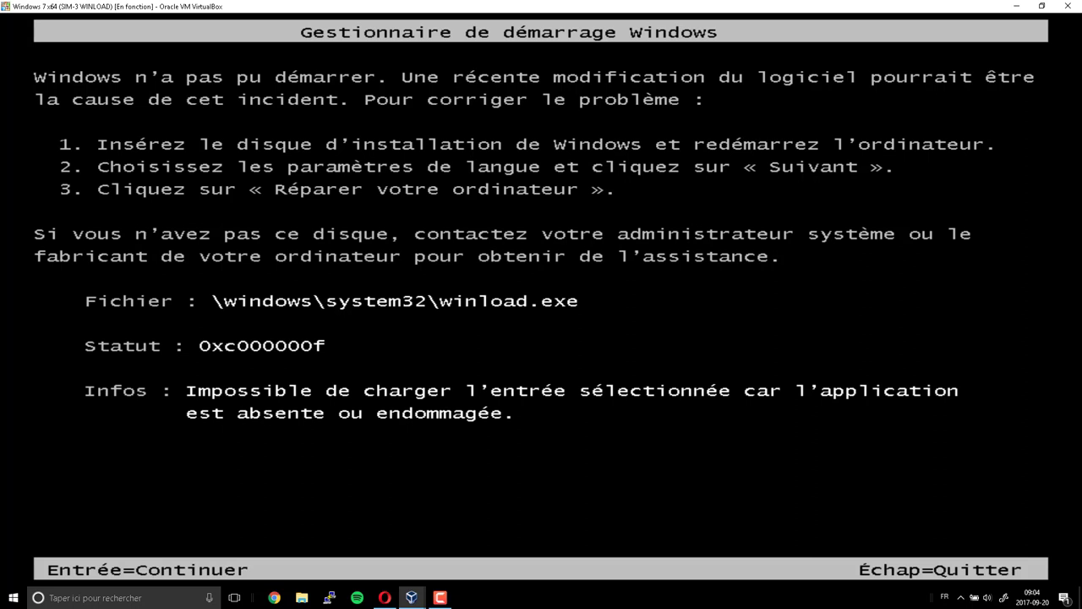
key("Return")
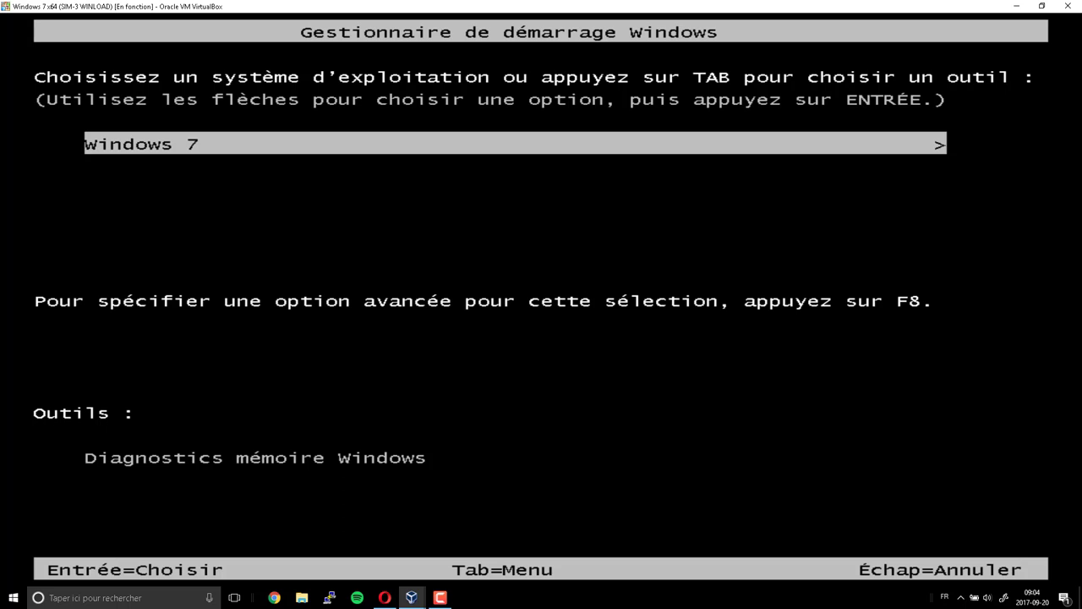
key("Return")
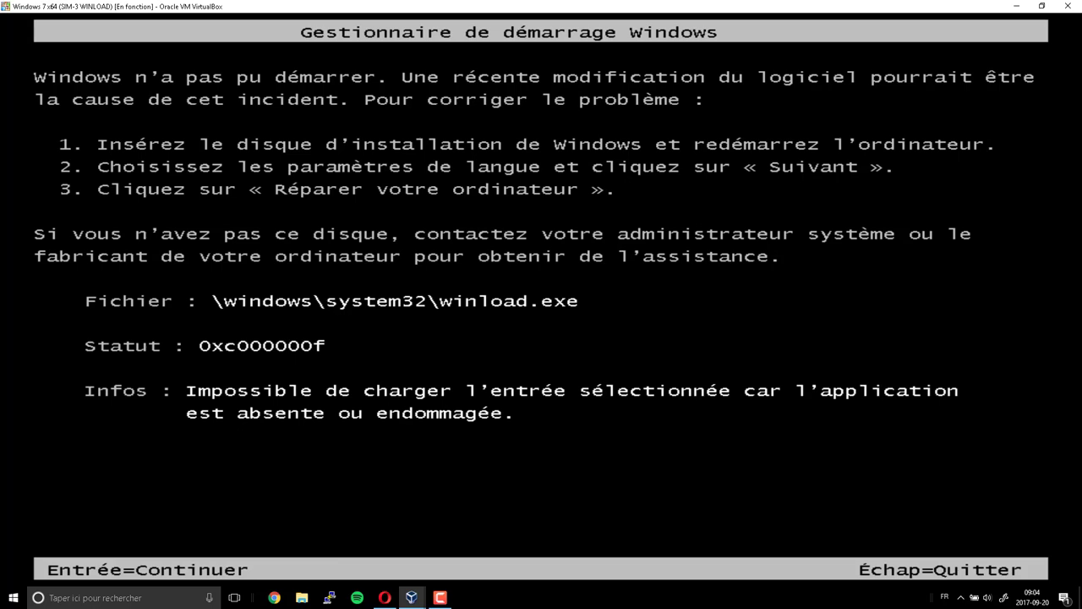
Restart from the startup error with CD-ROM as the boot device and load MS DaRT 6.5 for 64-bit systems.
key("Return")
key("F12")
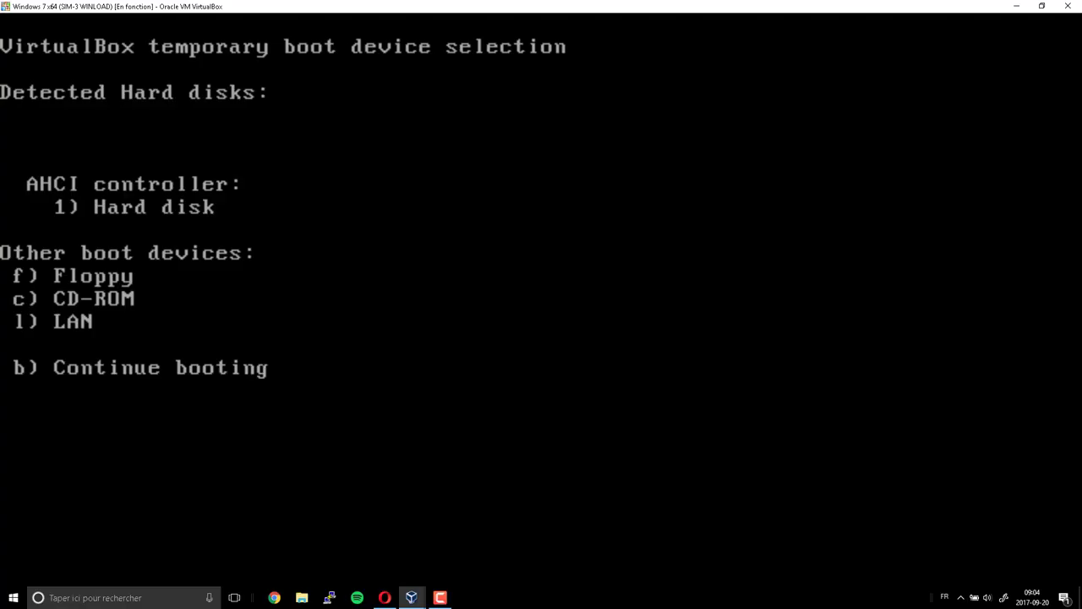
key("c")
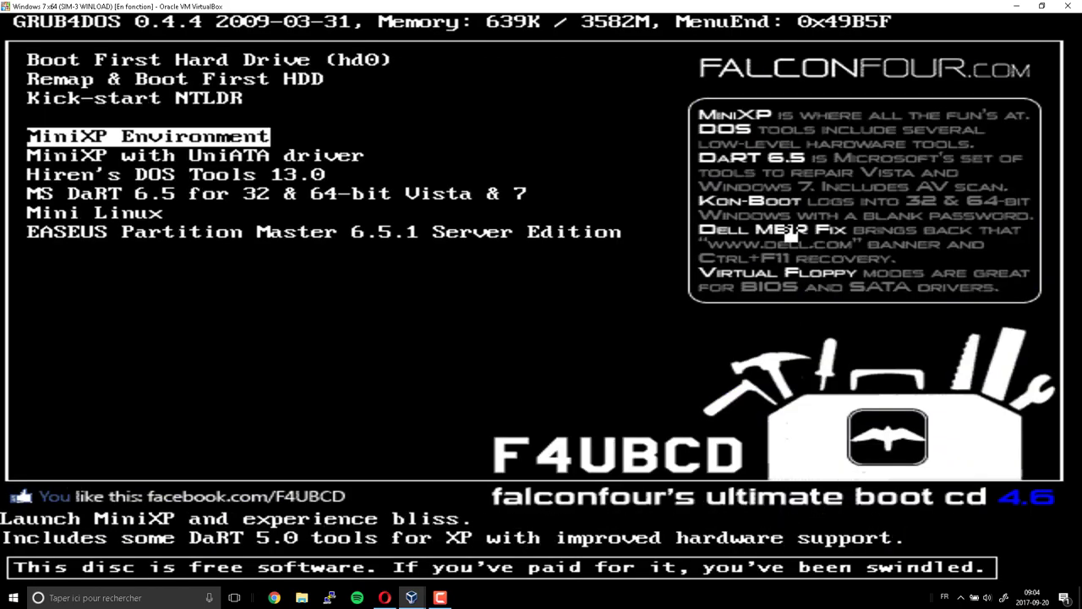
key("Down")
key("Down")
key("Down")
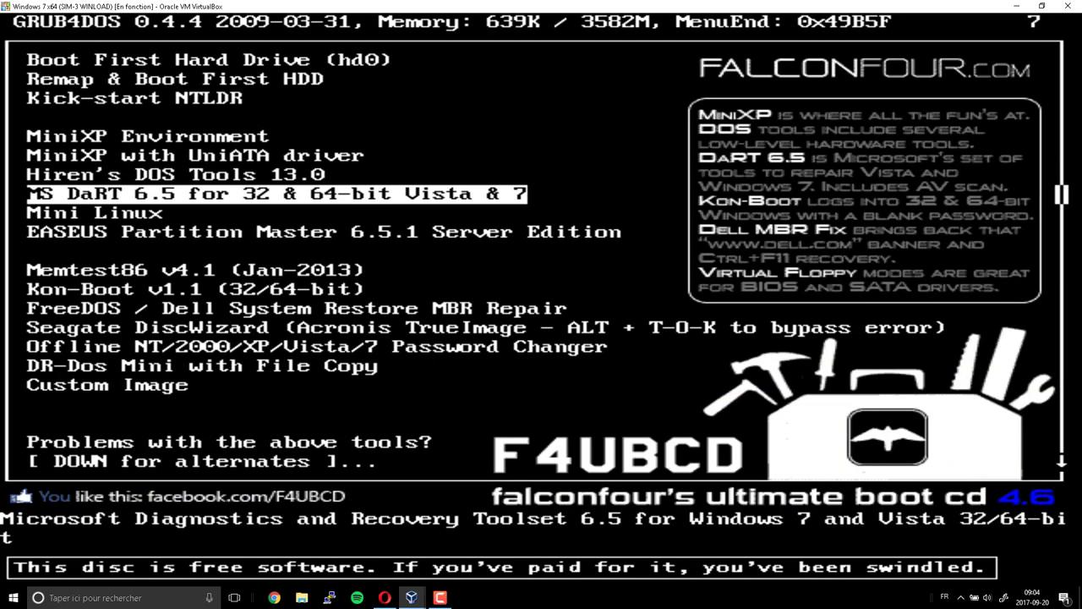
key("Return")
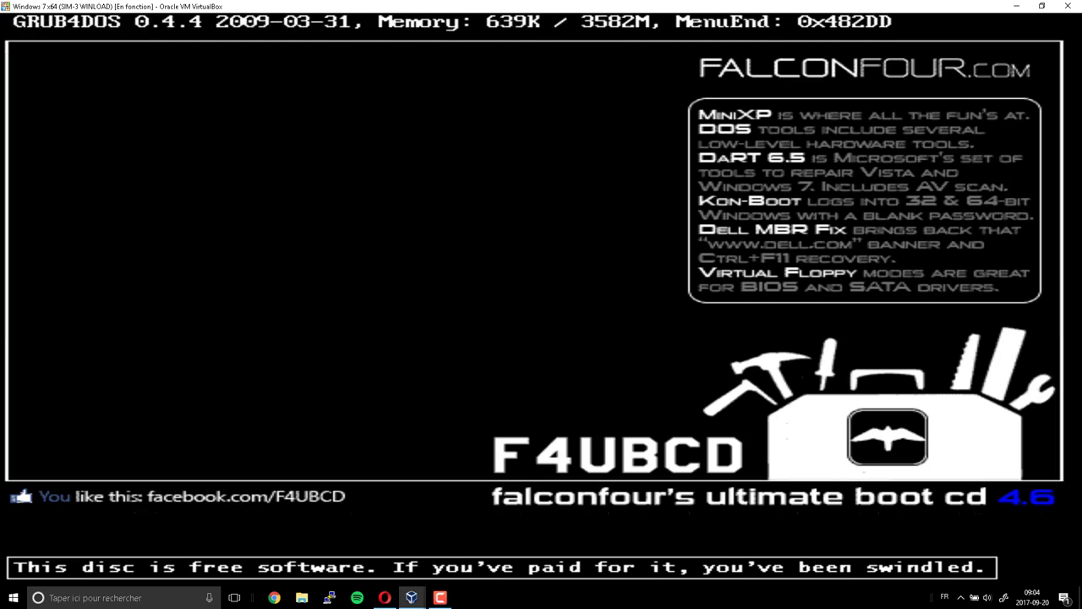
key("Return")
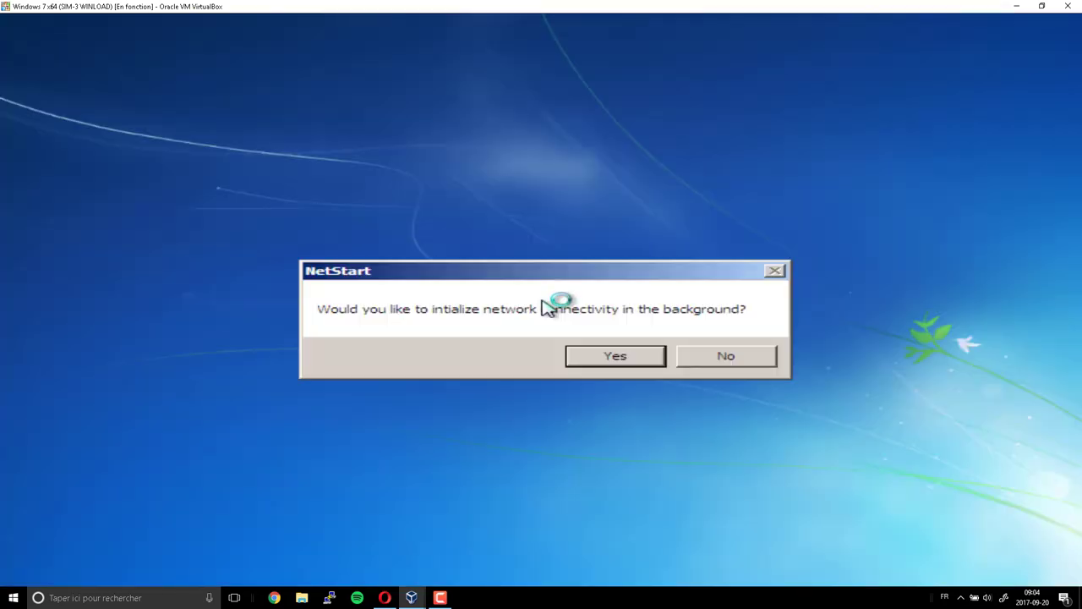
Accept network initialization and drive-letter remapping, keep the US keyboard, and continue to the recovery tools for Windows 7.
left_click(642, 362)
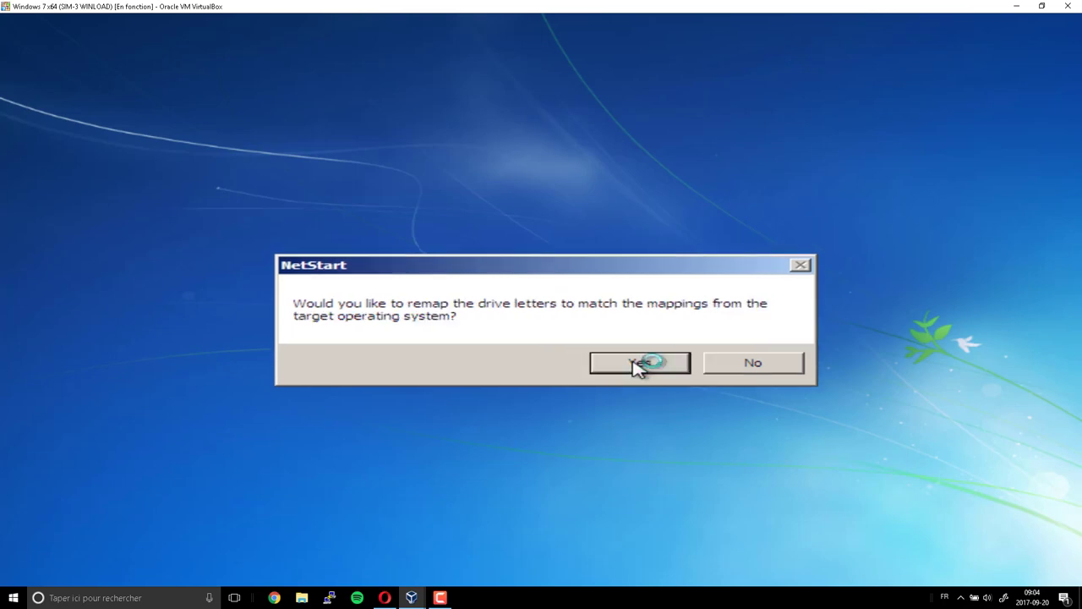
left_click(638, 361)
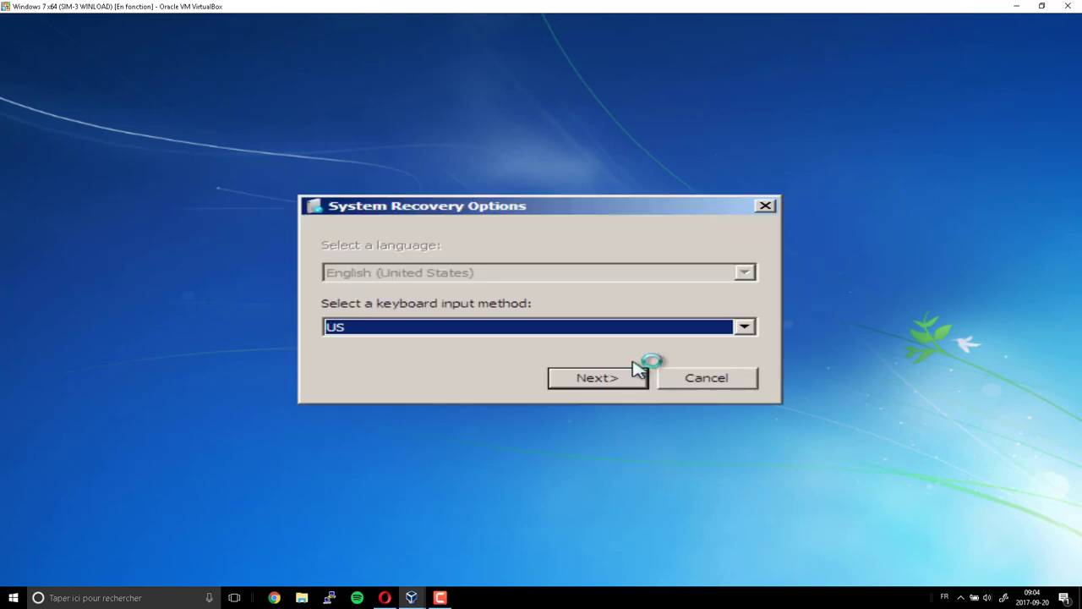
left_click(624, 380)
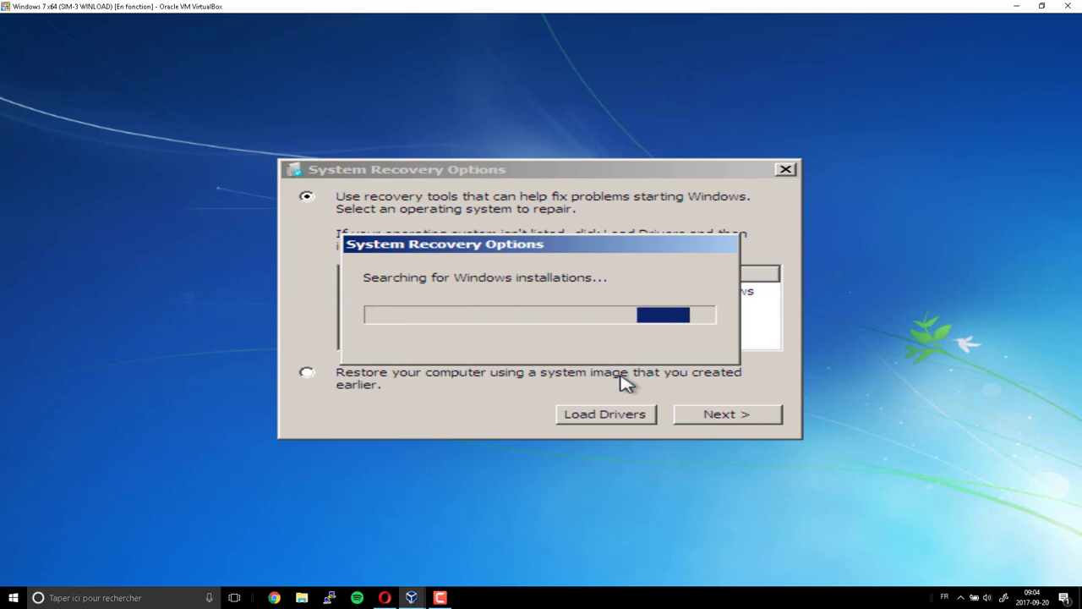
left_click(696, 415)
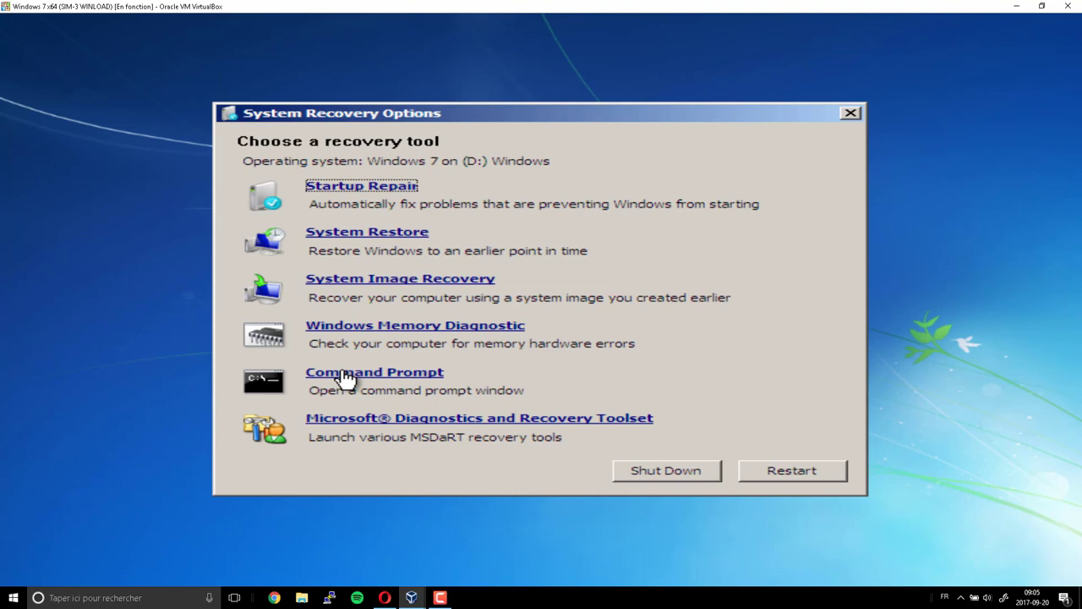
Launch Explorer from the Microsoft Diagnostics and Recovery Toolset, maximize it, and list the Windows (C:) drive with a wider Name column.
left_click(500, 419)
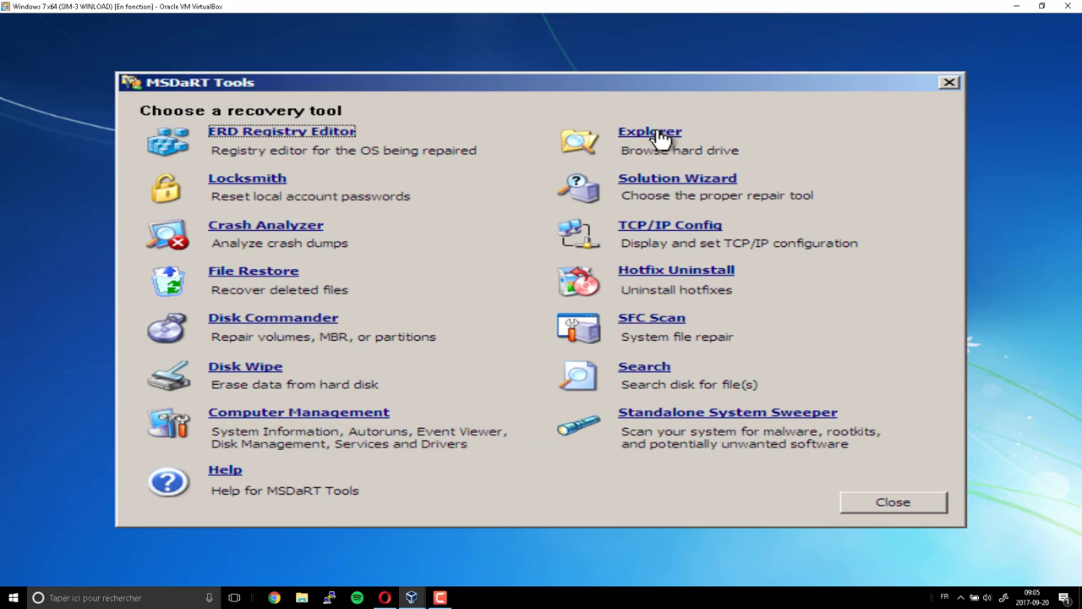
left_click(658, 137)
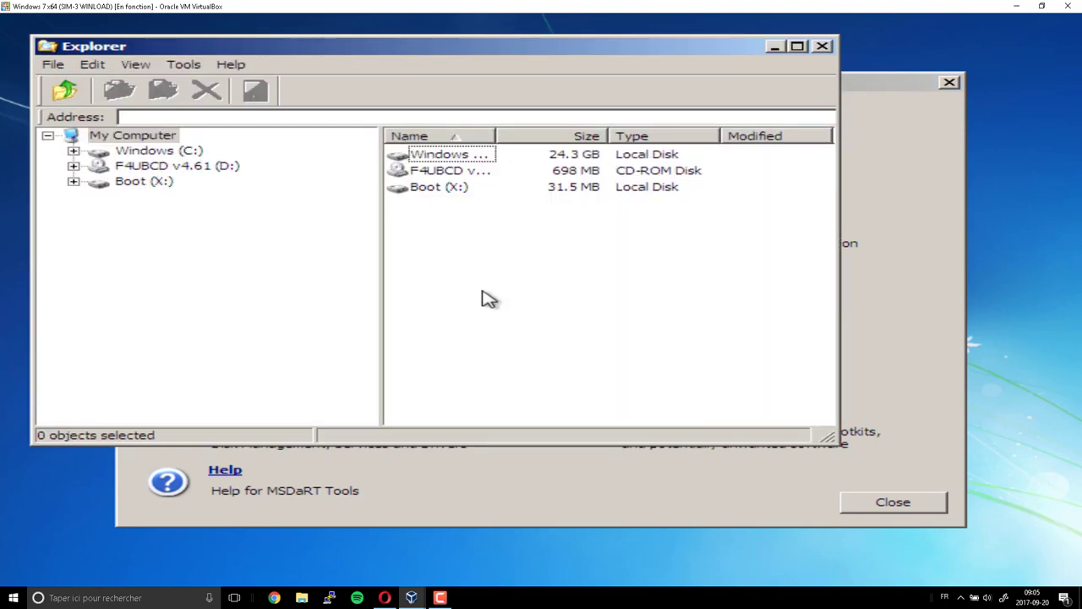
left_click(799, 49)
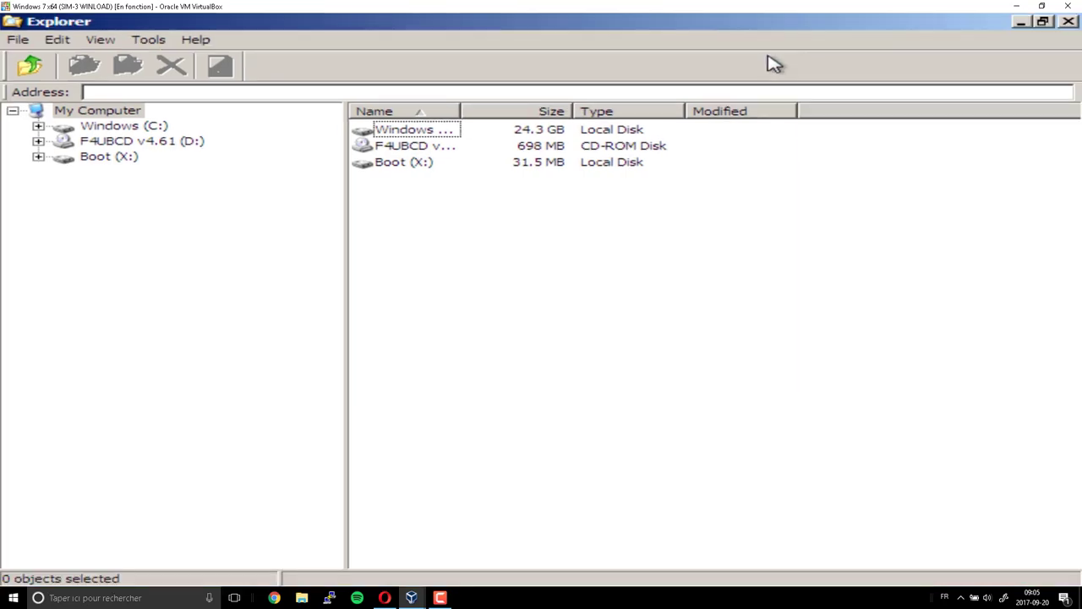
left_click(112, 128)
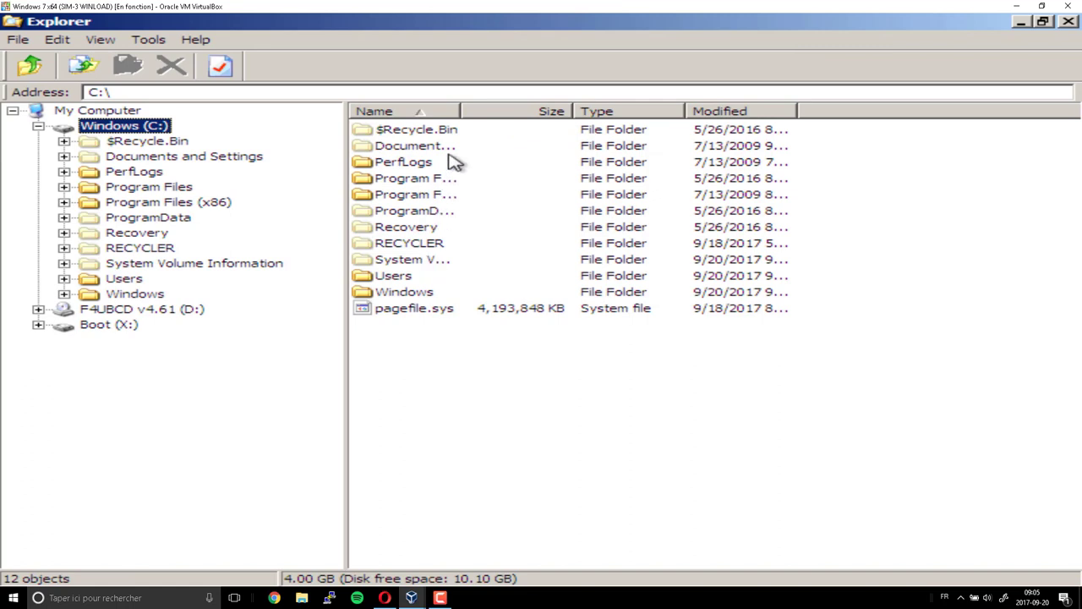
left_click_drag(460, 111, 729, 123)
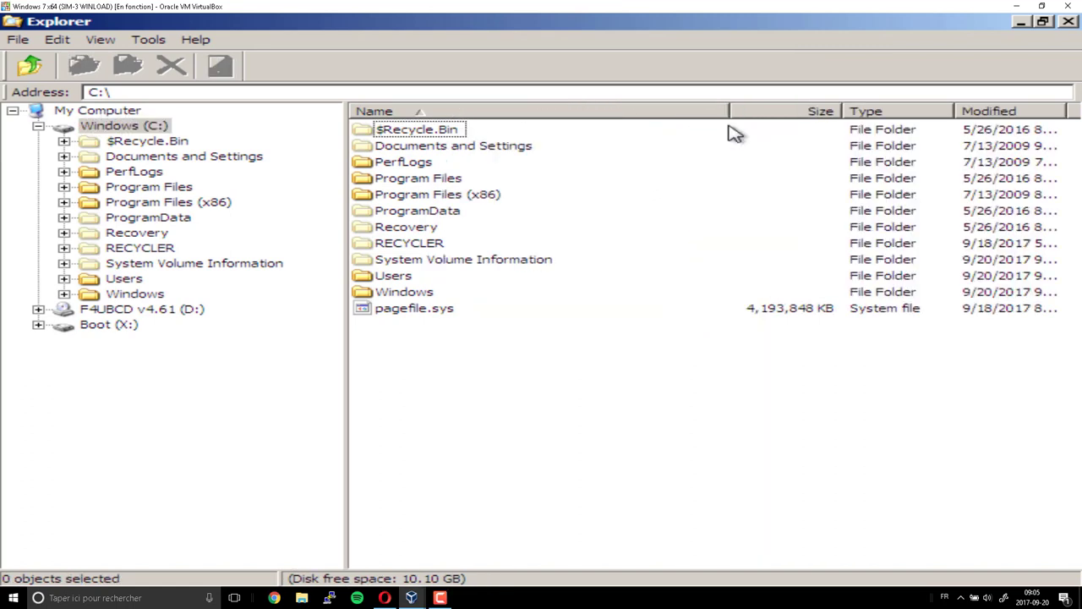
Inspect the contents of the subfolder inside C:\Recovery, and return to the root of the C: drive.
left_click(430, 229)
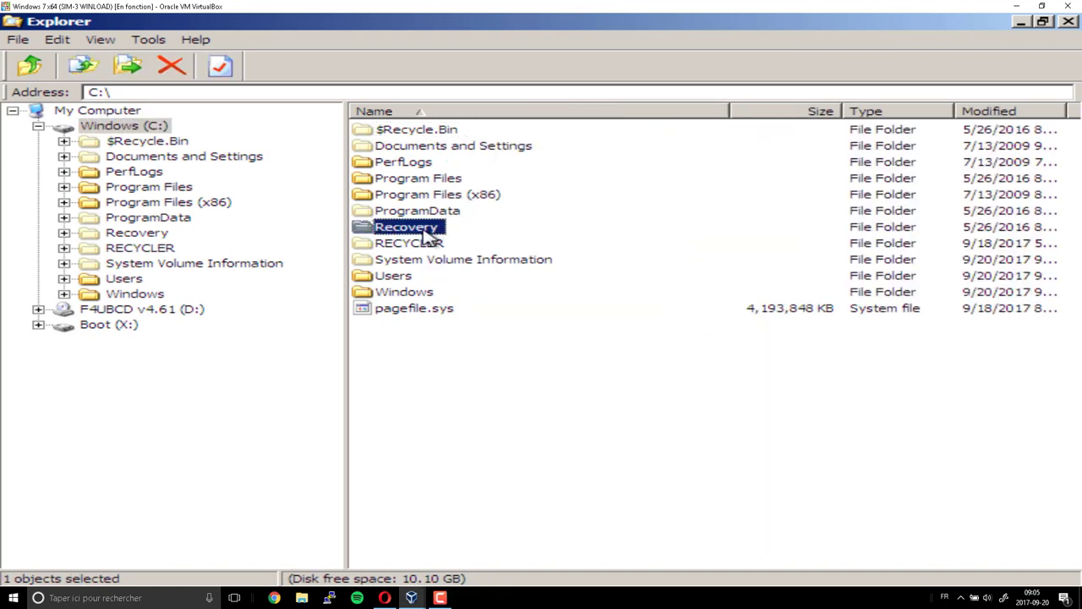
double_click(368, 234)
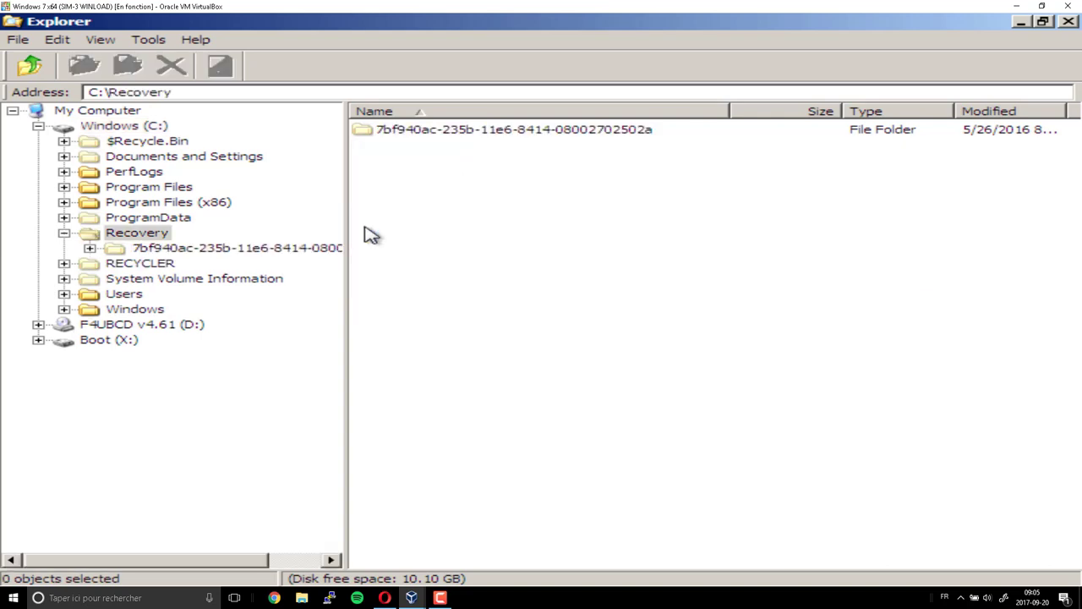
double_click(366, 133)
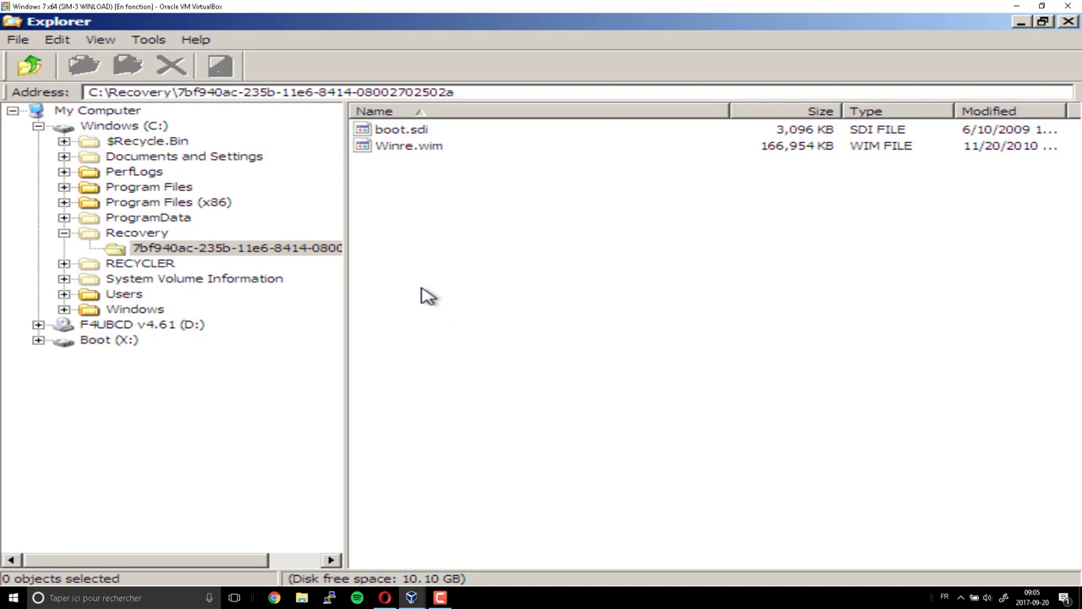
left_click(31, 69)
left_click(30, 71)
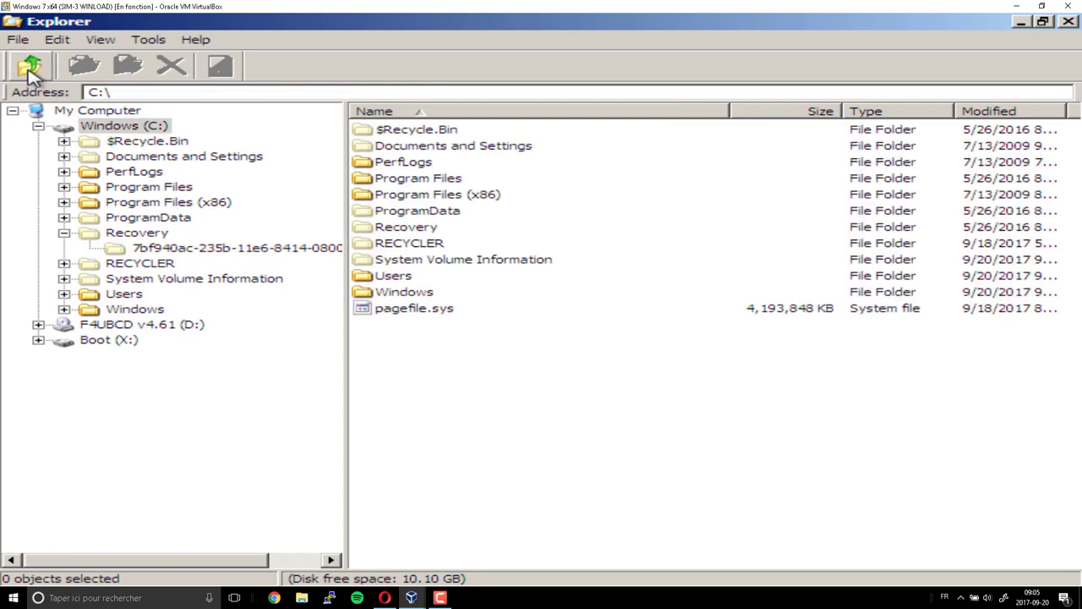
Browse to the C:\Windows\System32\Boot folder.
double_click(399, 292)
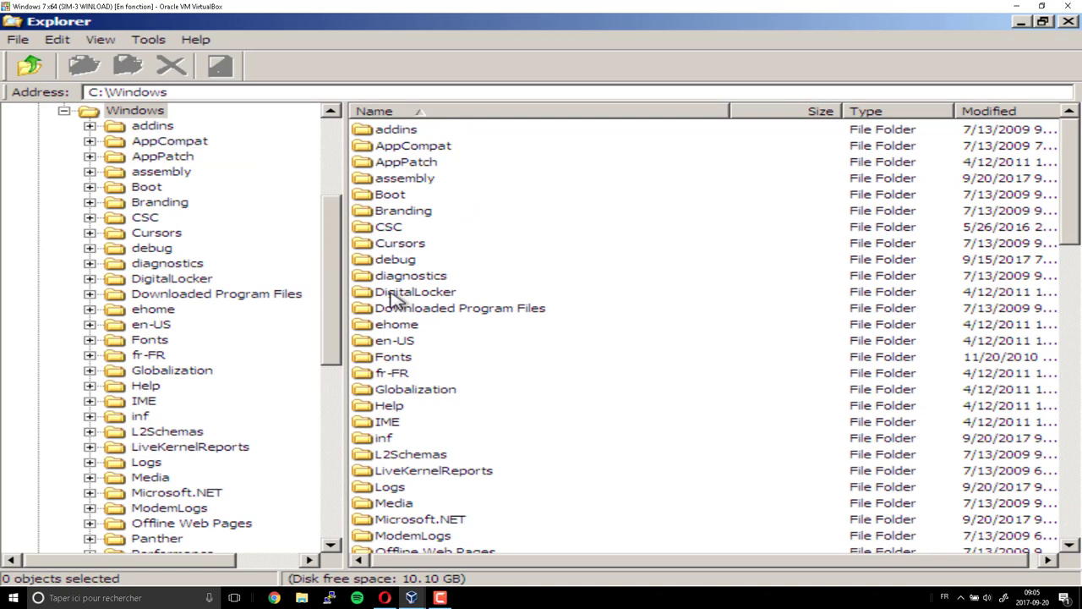
left_click(407, 310)
type("sys")
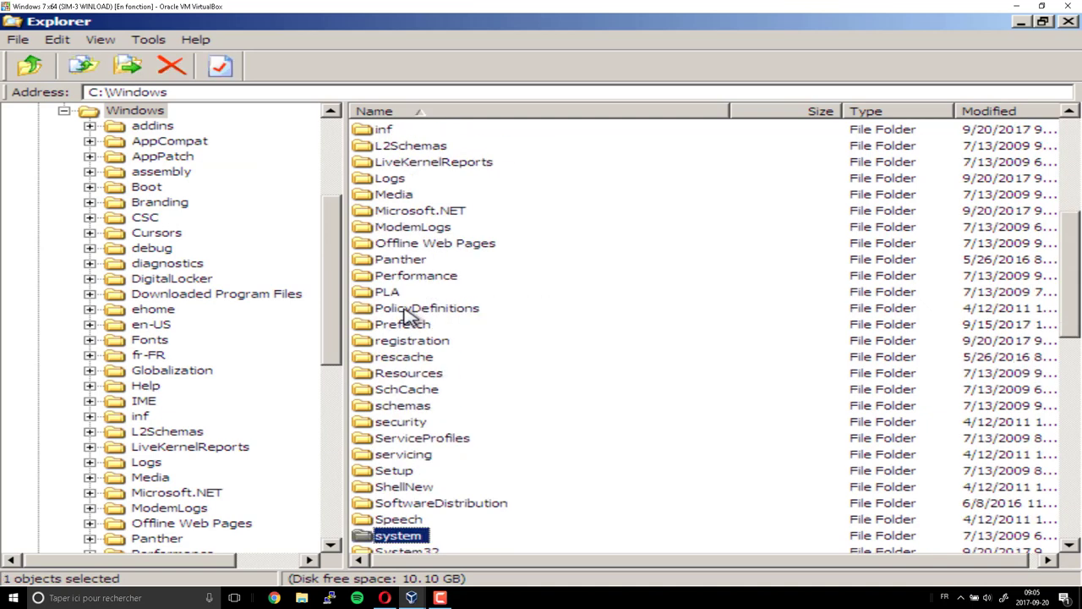
key("Down")
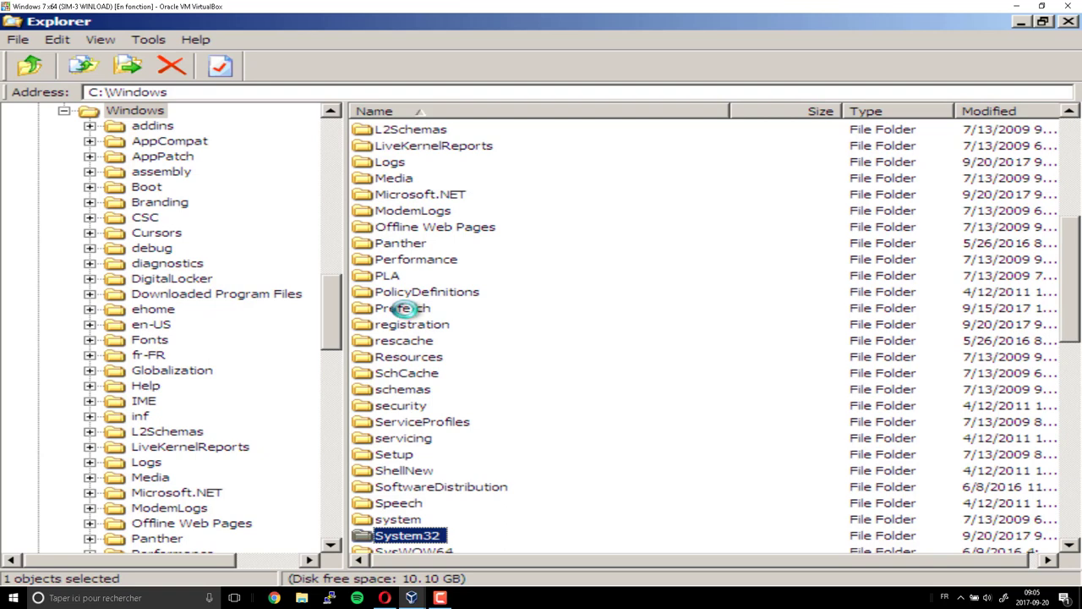
key("Return")
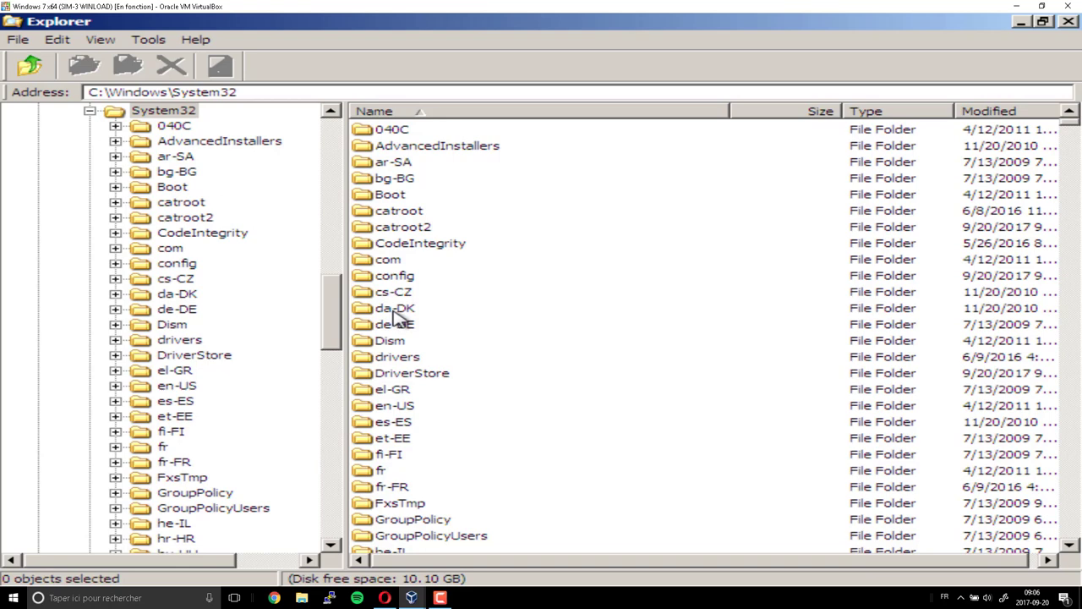
left_click(381, 195)
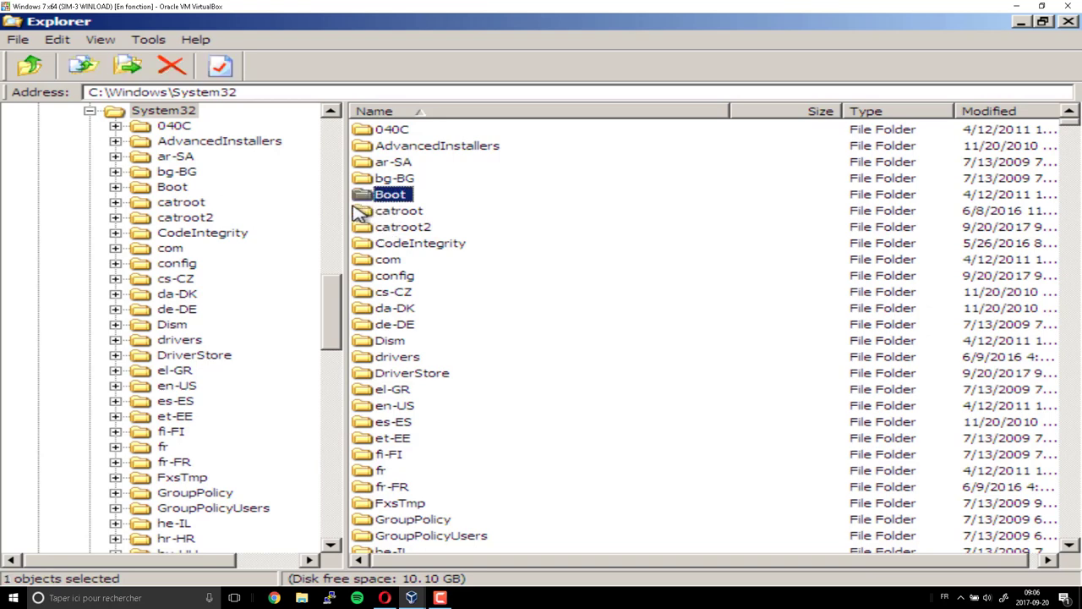
double_click(364, 195)
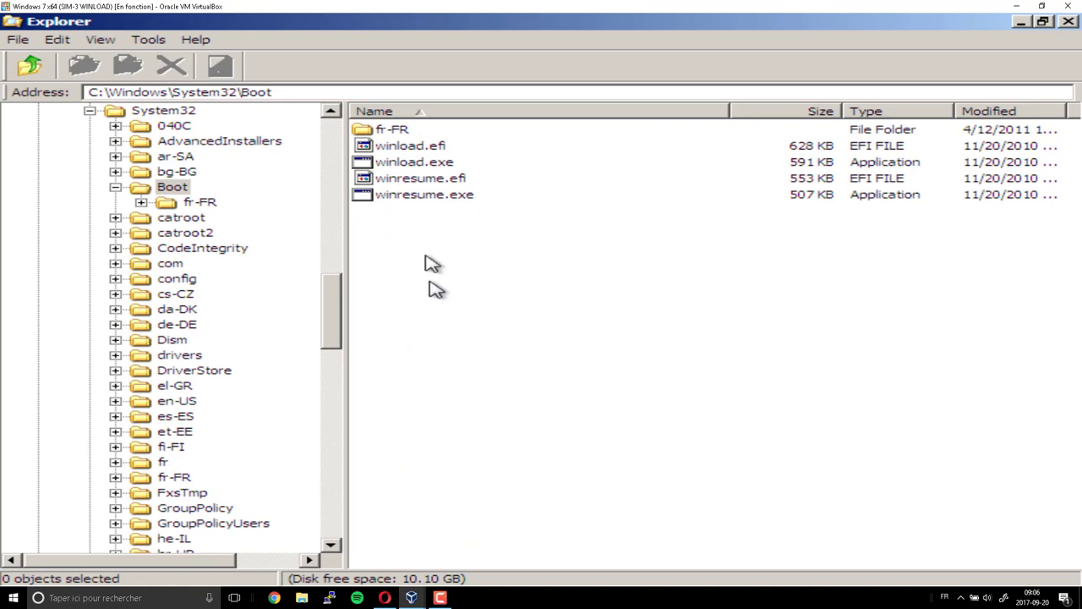
Check the Boot folder for winload.exe and look through its fr-FR subfolder.
left_click(418, 163)
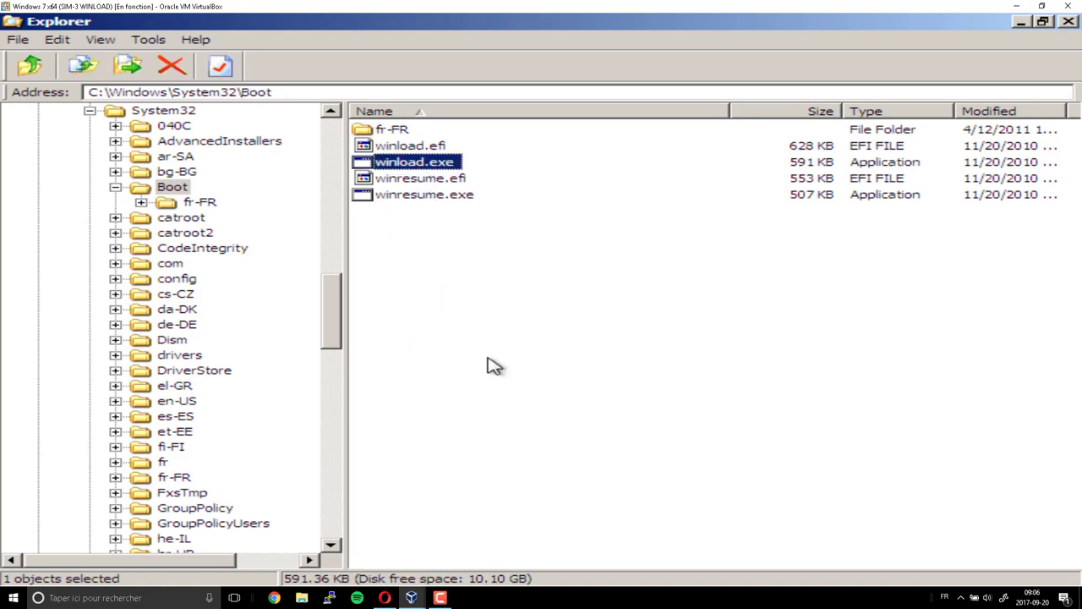
left_click(391, 133)
double_click(391, 133)
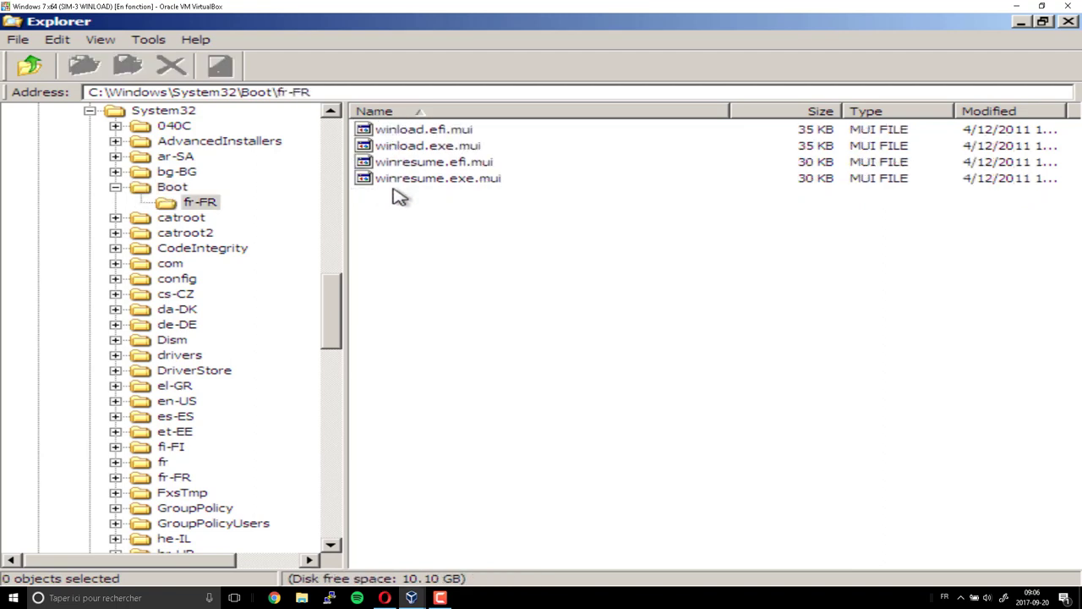
left_click(29, 68)
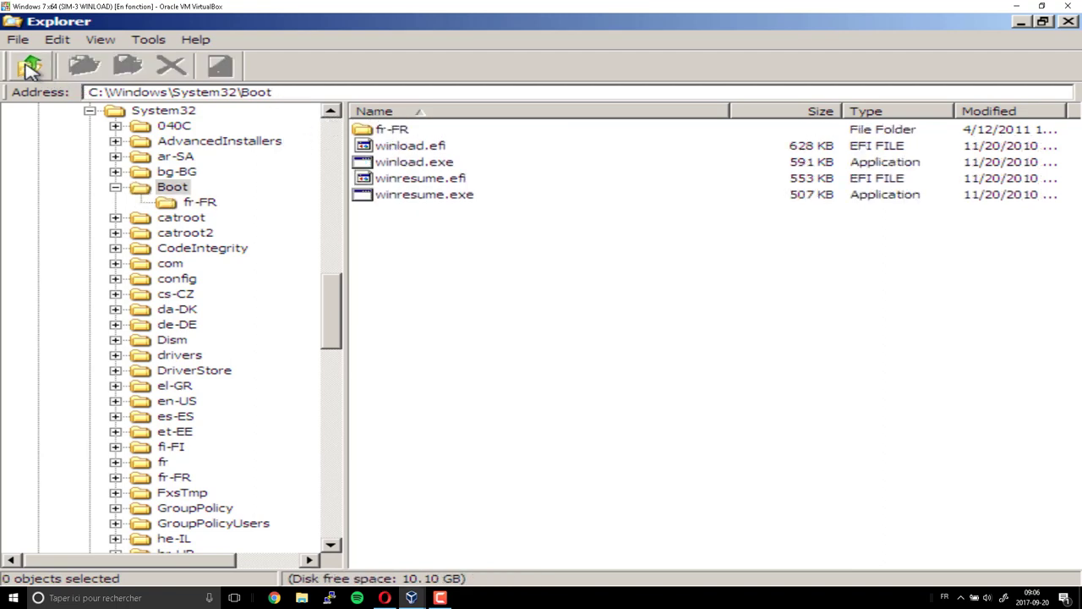
left_click(410, 163)
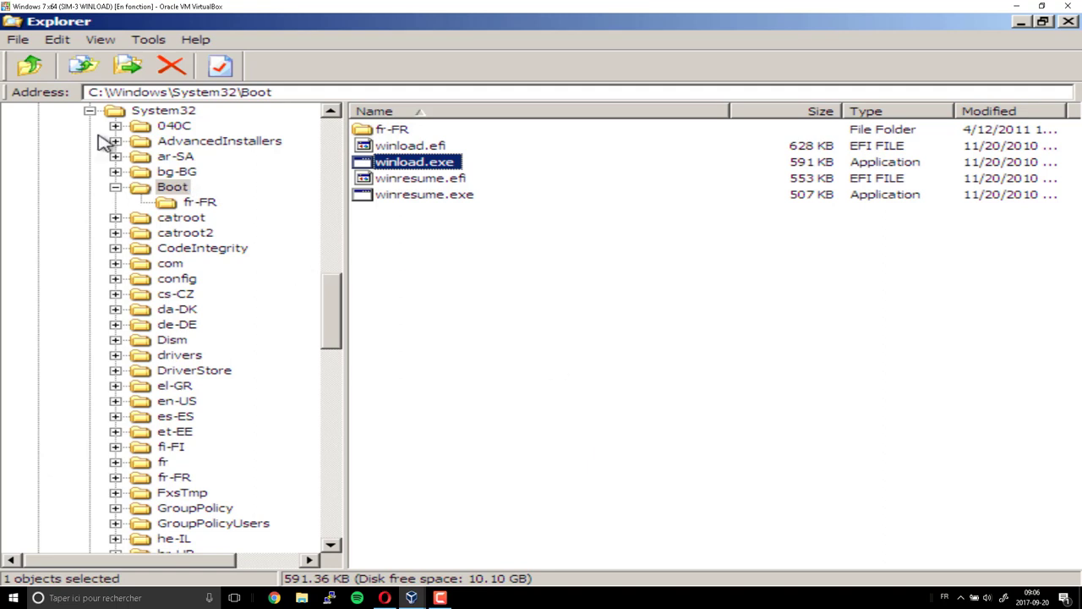
Look for winload.exe among the files directly in C:\Windows\System32.
left_click(165, 115)
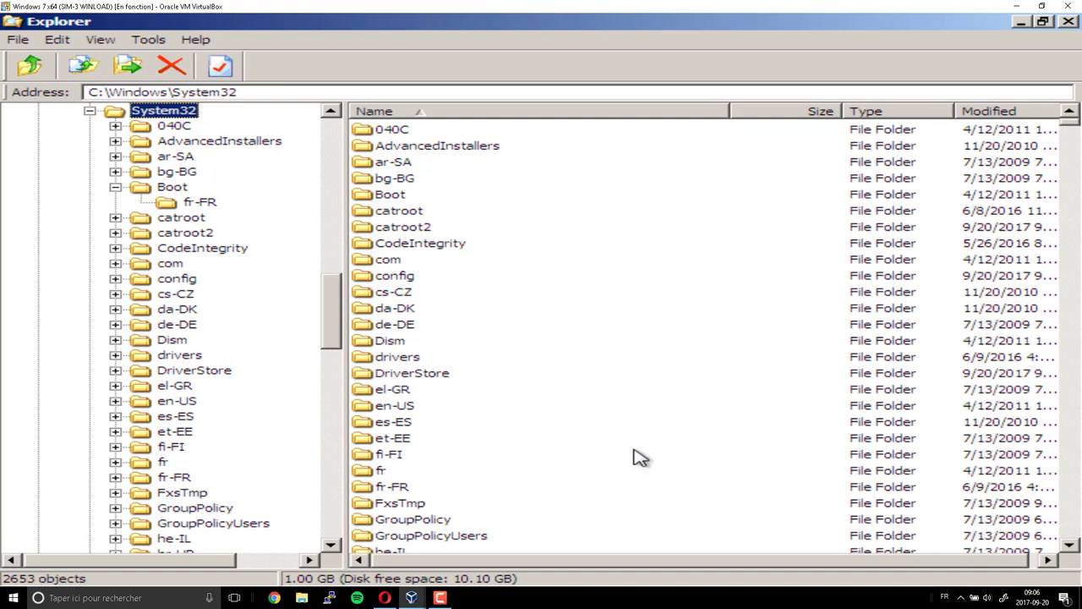
left_click(655, 393)
scroll(625, 414, "down", 3)
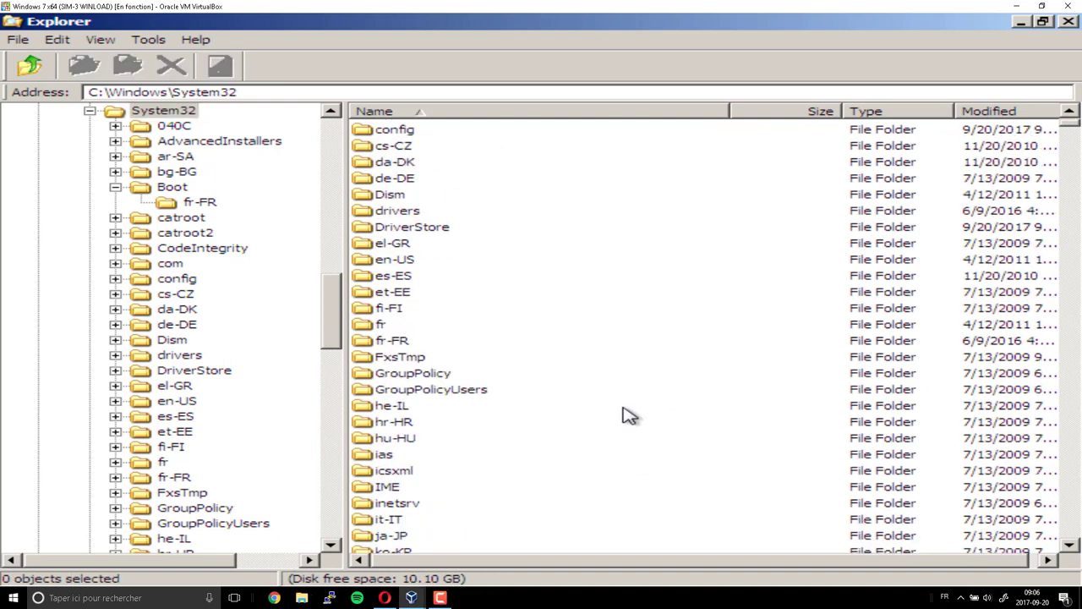
type("winload")
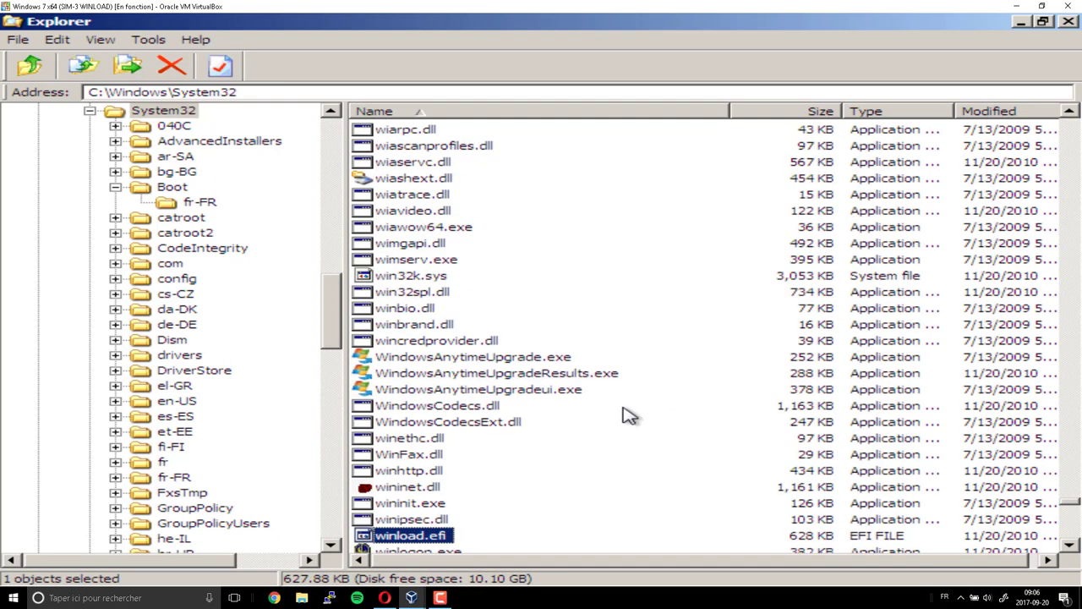
key("Down")
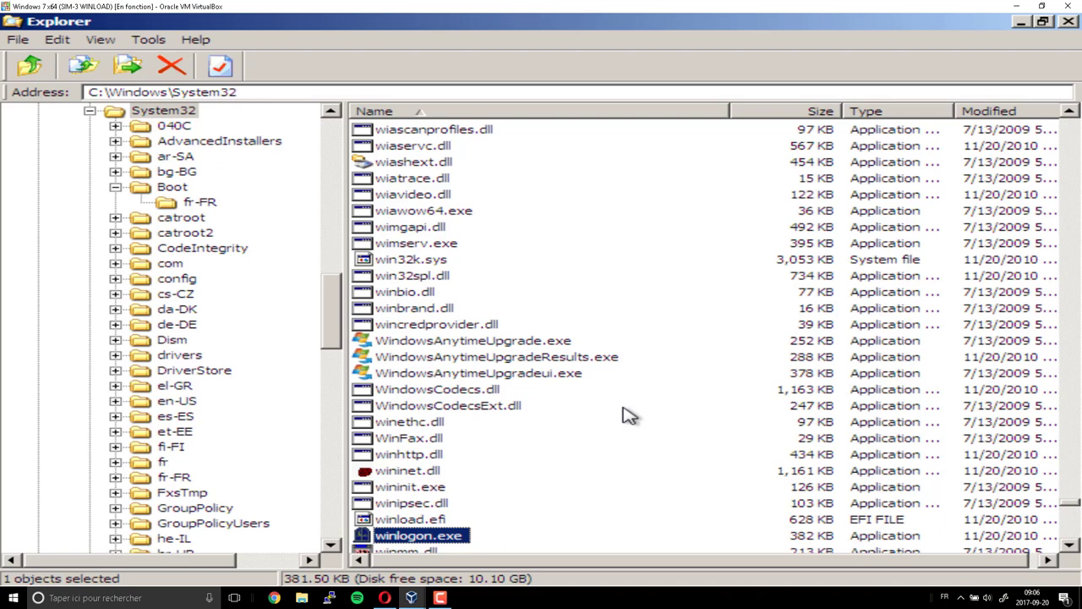
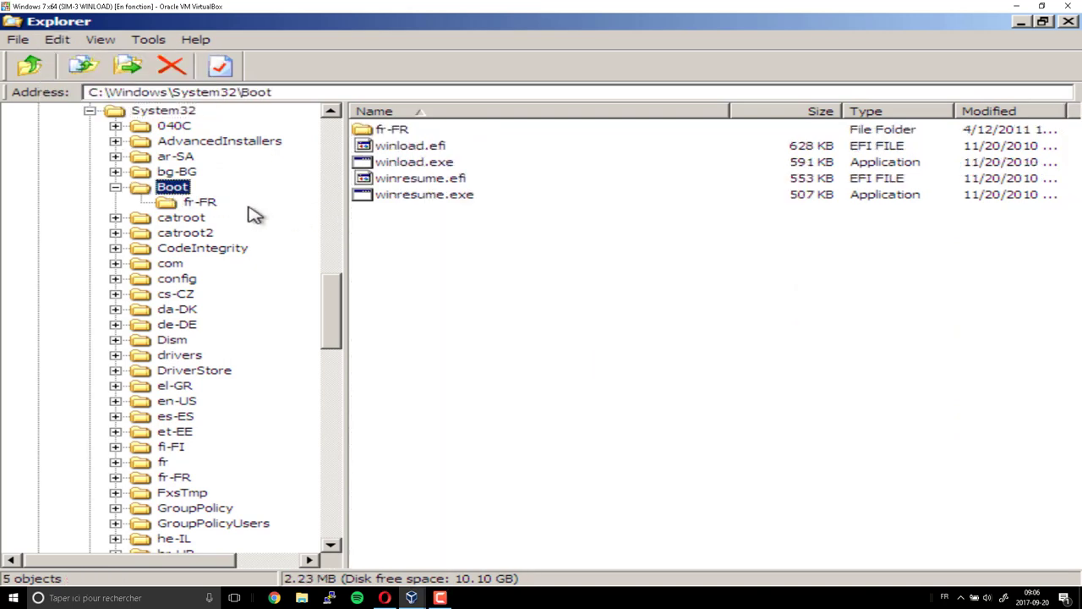
Copy winresume.exe from the System32\Boot folder to C:\Windows.
right_click(411, 197)
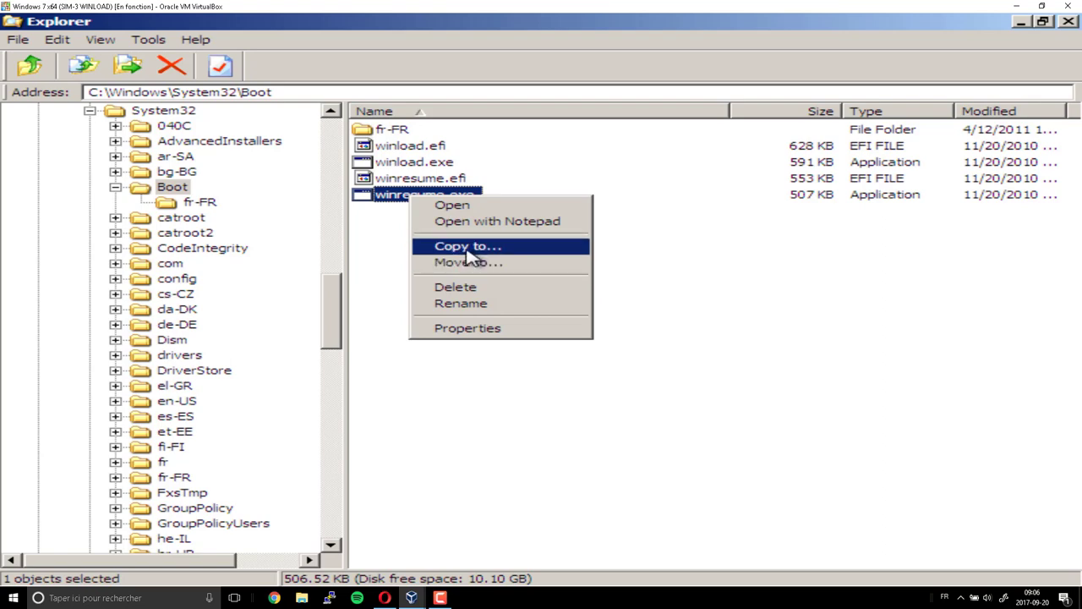
left_click(467, 247)
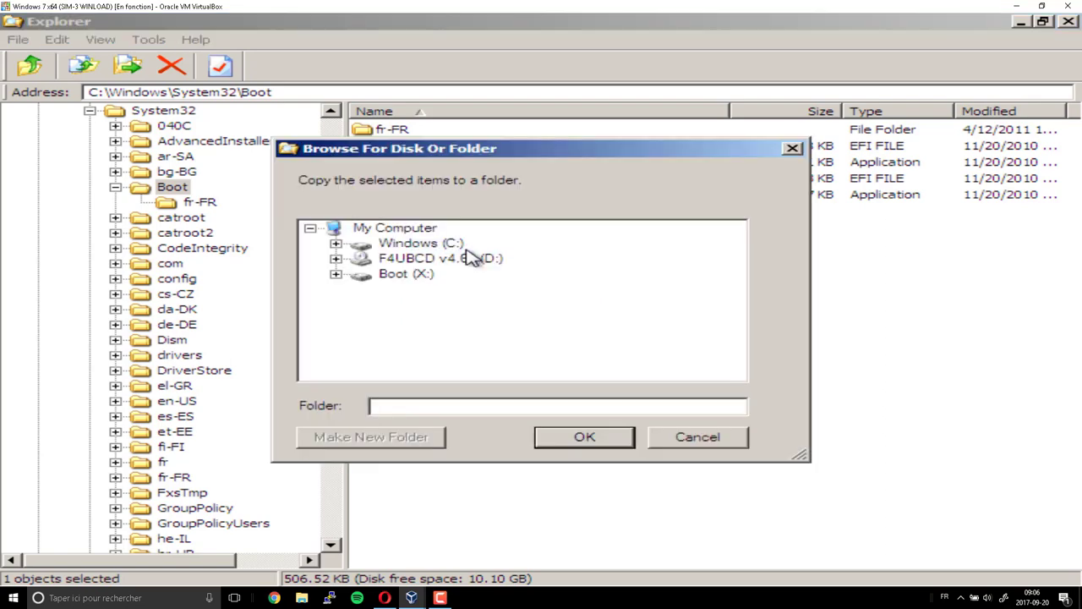
left_click(410, 244)
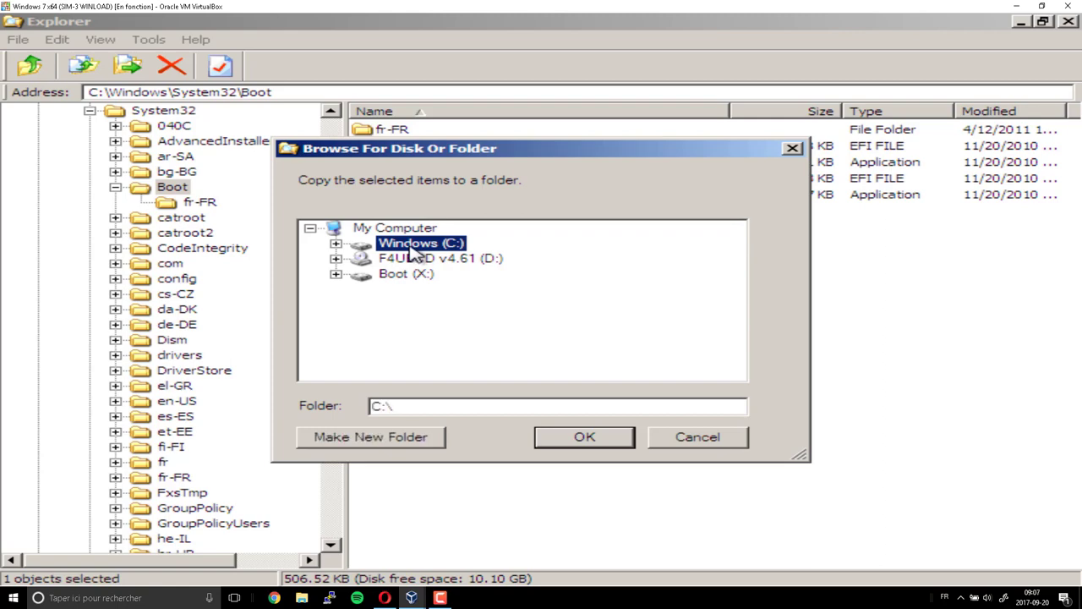
double_click(409, 245)
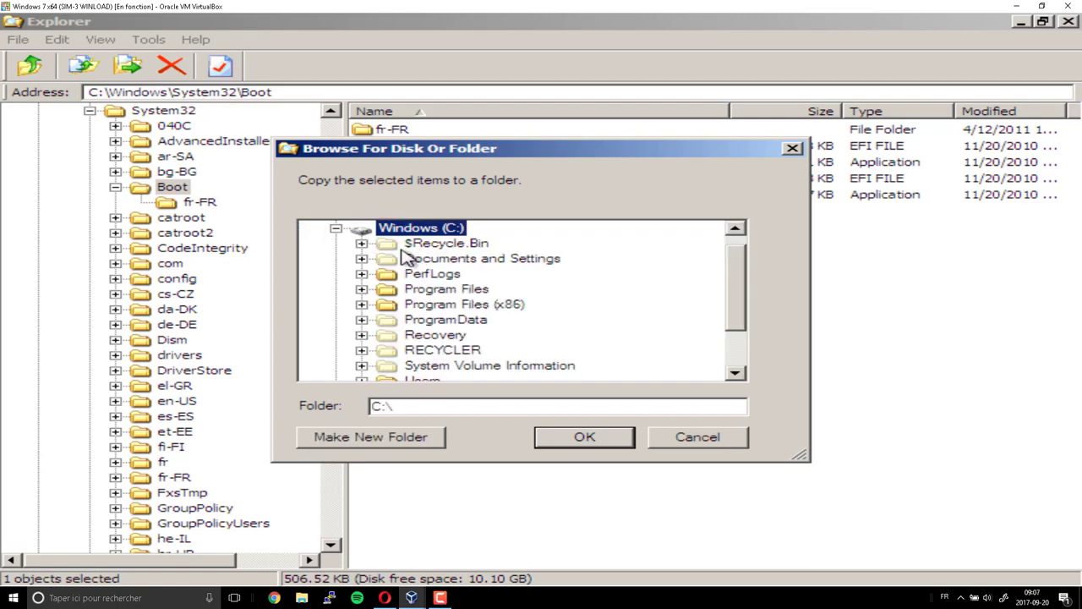
key("s")
key("Down")
key("Down")
key("Down")
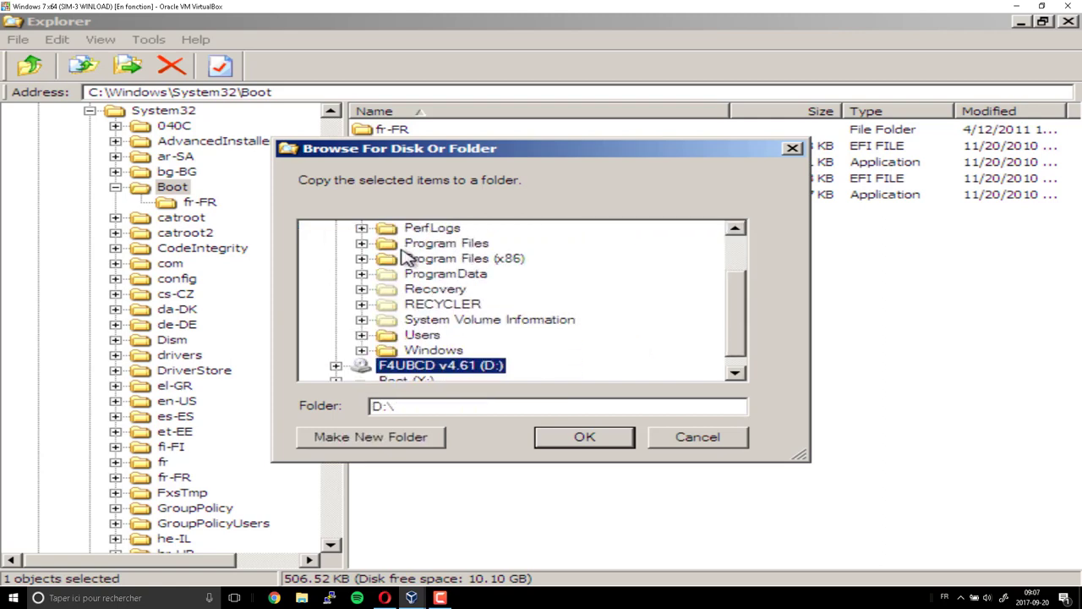
key("Up")
key("Return")
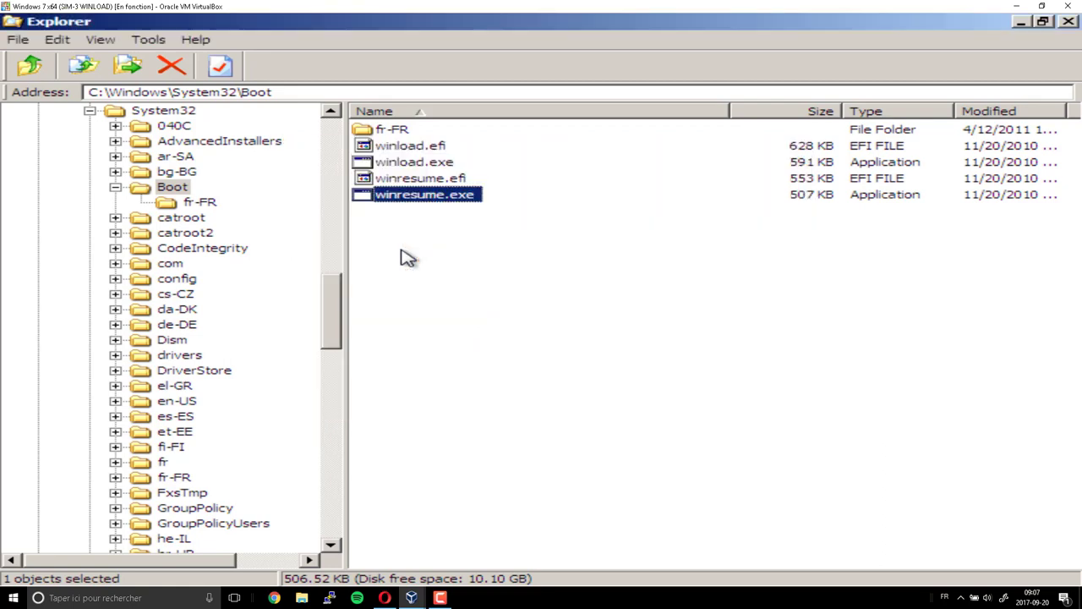
Copy winload.exe from the System32\Boot folder to C:\Windows\System32.
left_click(393, 167)
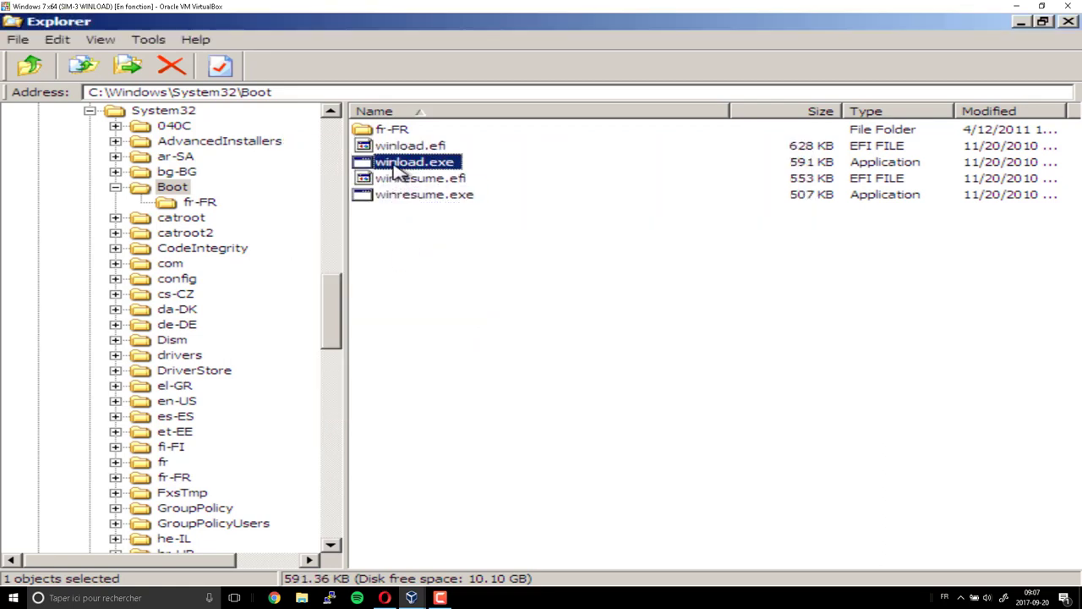
right_click(393, 164)
left_click(436, 216)
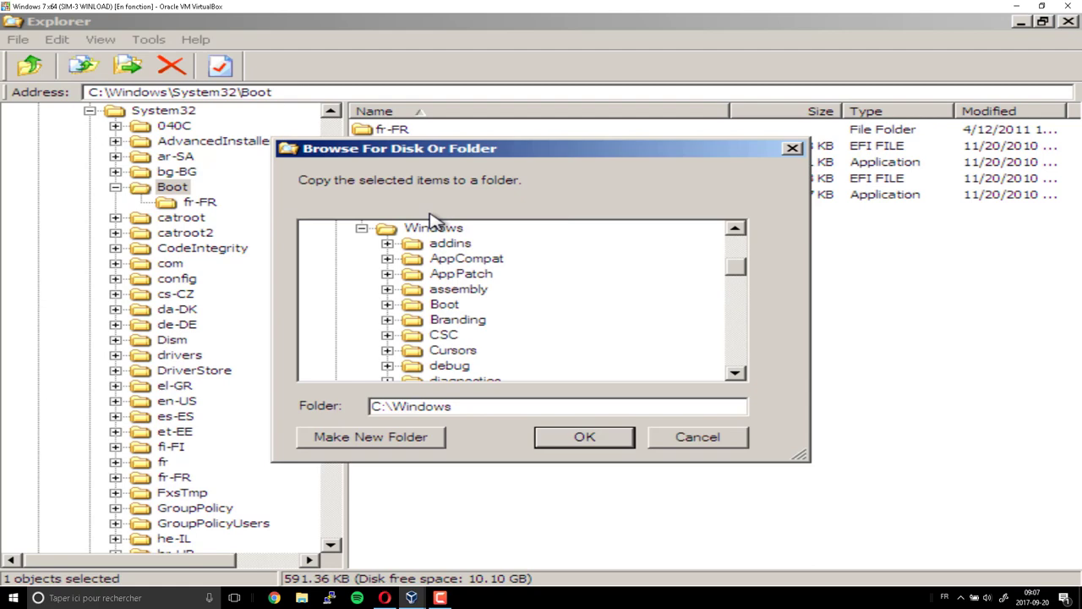
left_click(440, 309)
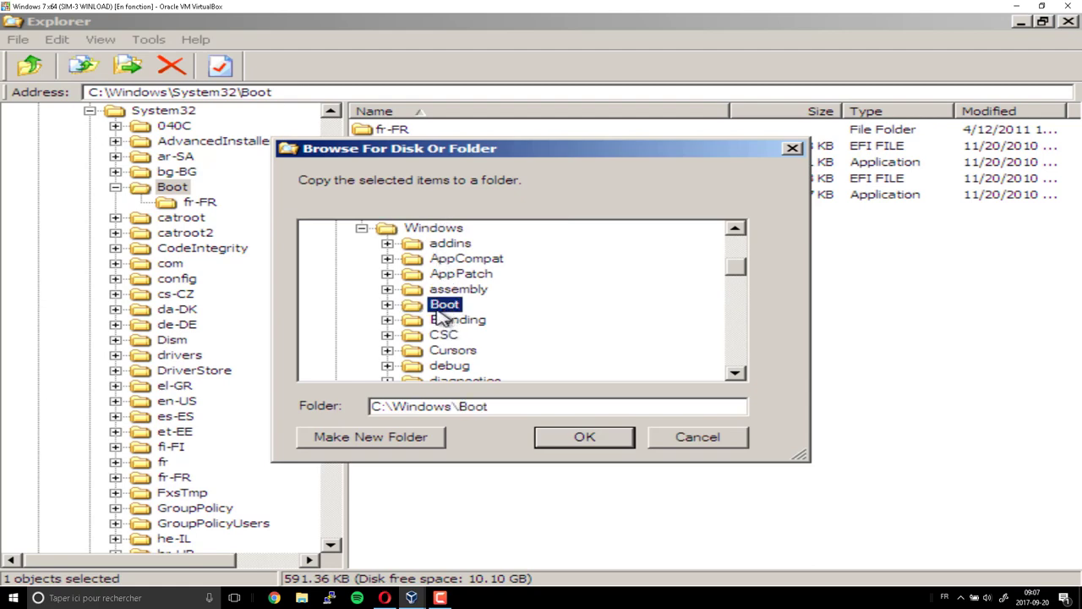
type("system")
key("Down")
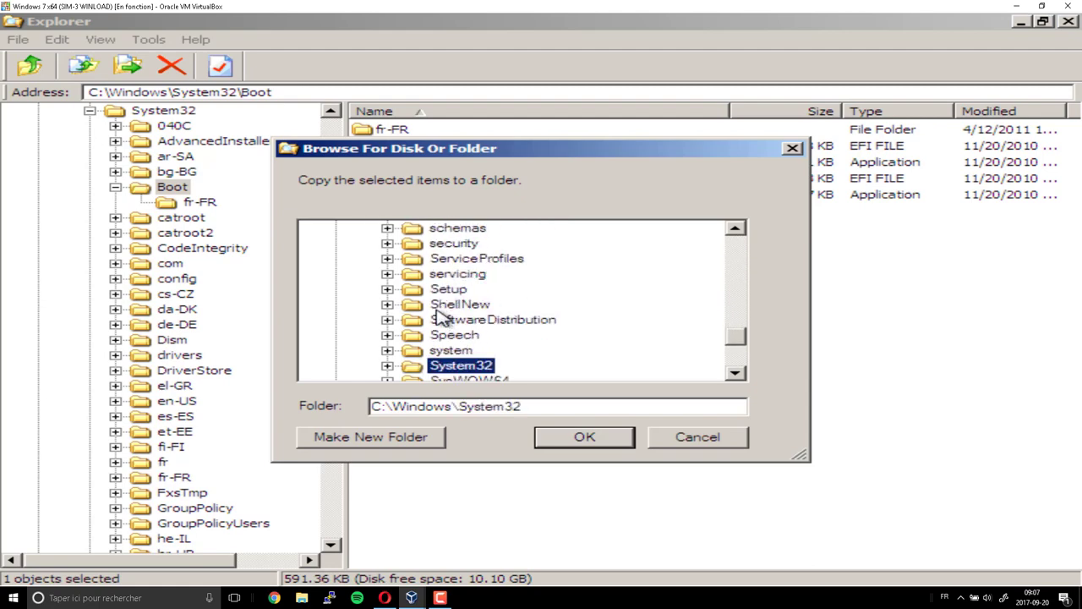
left_click(387, 365)
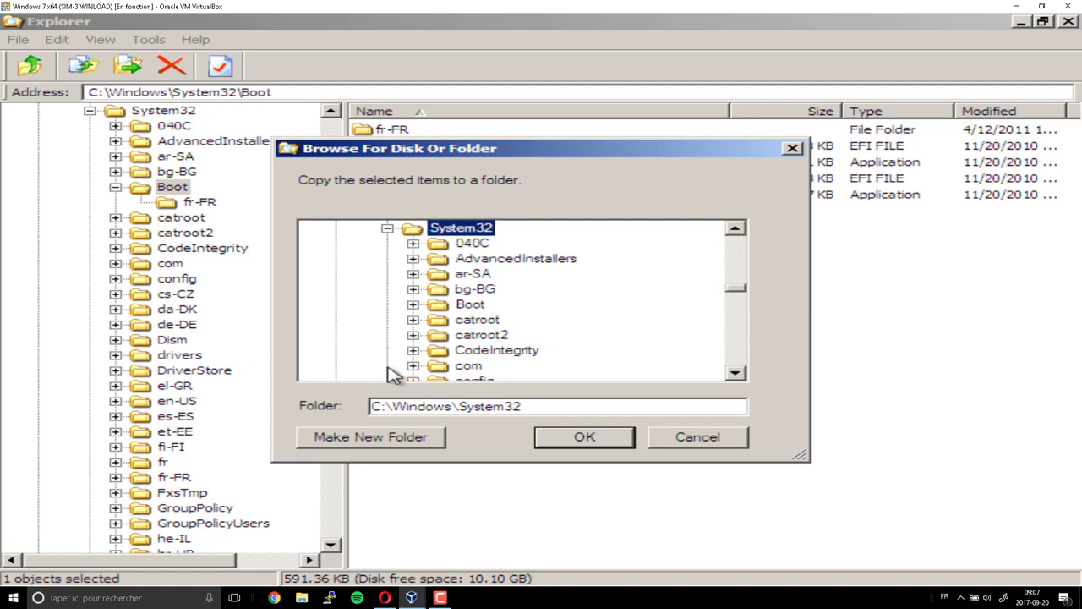
left_click(577, 441)
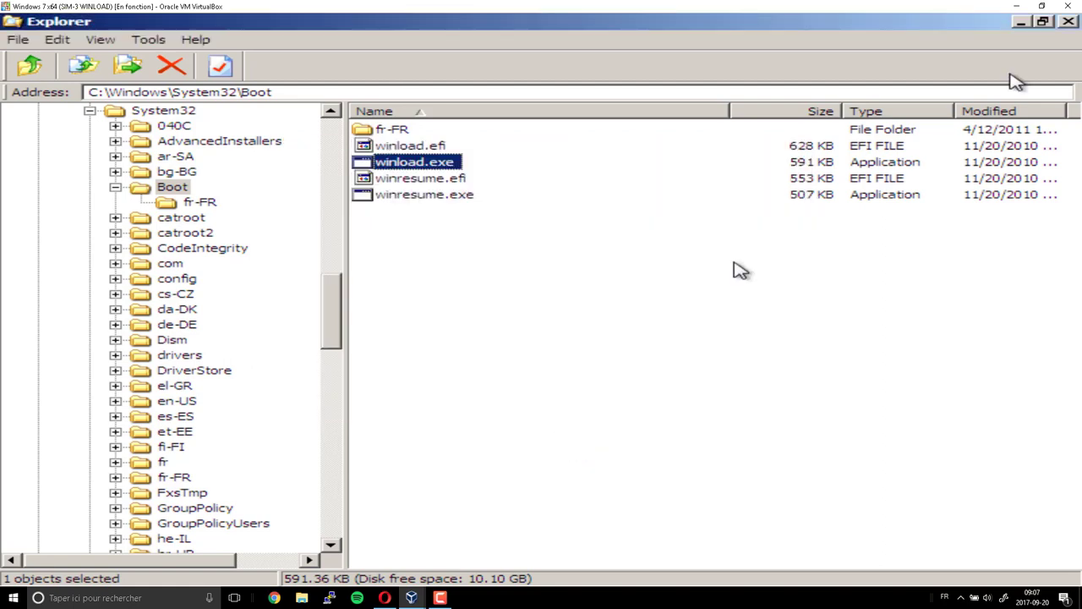
Close the recovery tools, restart the virtual machine and boot it from the first hard drive (hd0).
left_click(1068, 23)
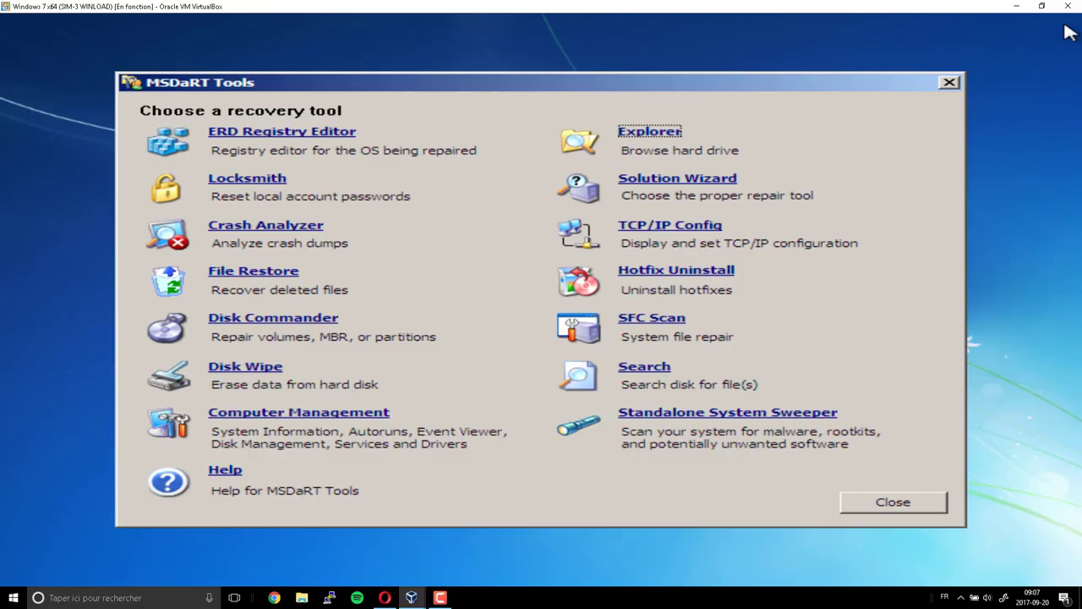
left_click(930, 507)
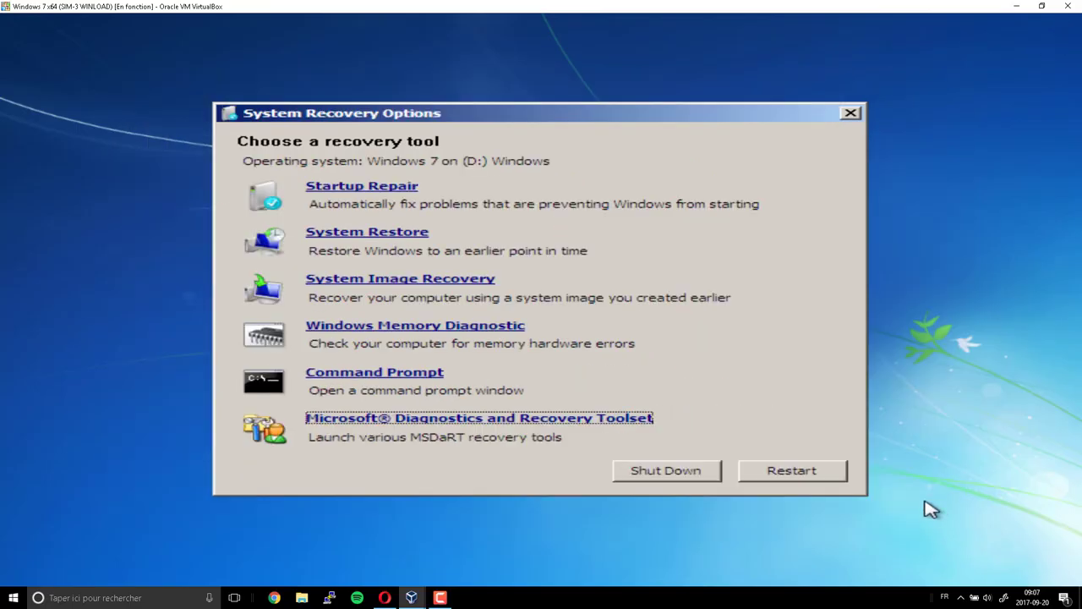
left_click(790, 470)
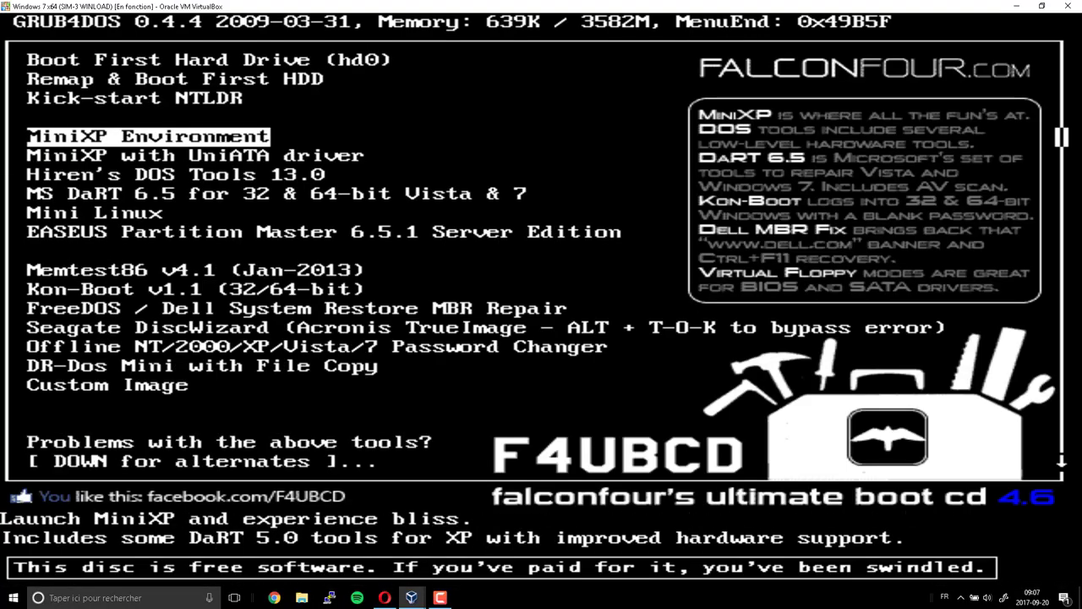
key("Up")
key("Up")
key("Up")
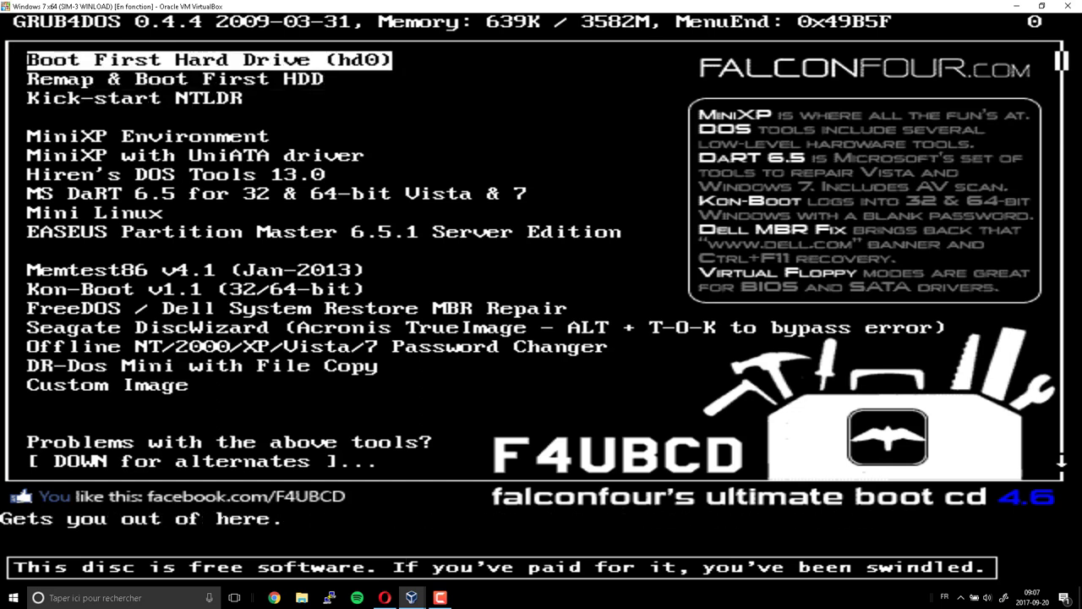
key("Return")
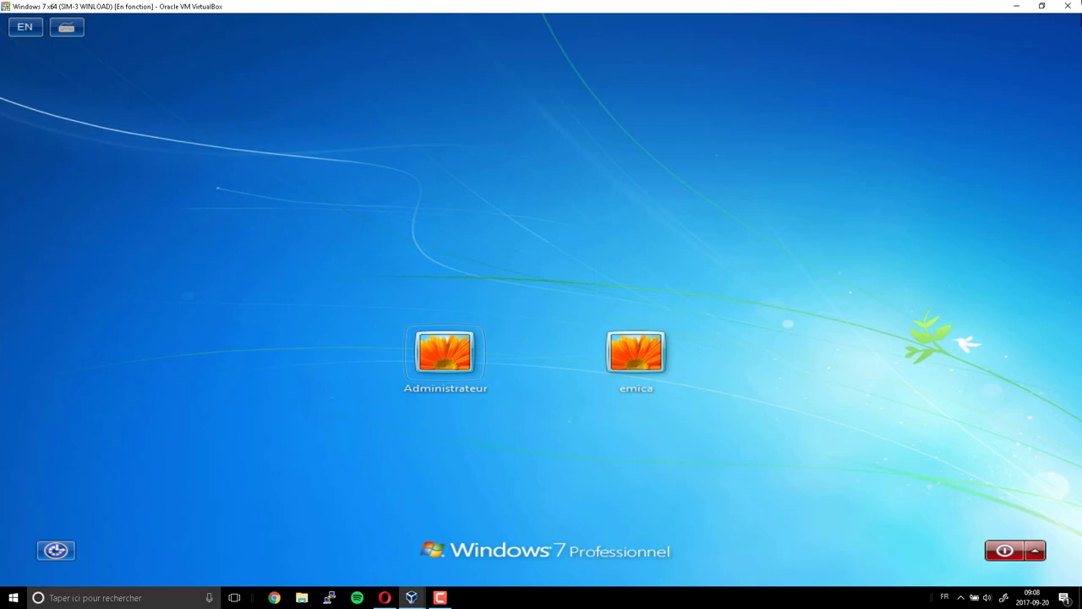
Power off the virtual machine and restore its SIM-3 WINLOAD snapshot without saving the current state.
left_click(1067, 6)
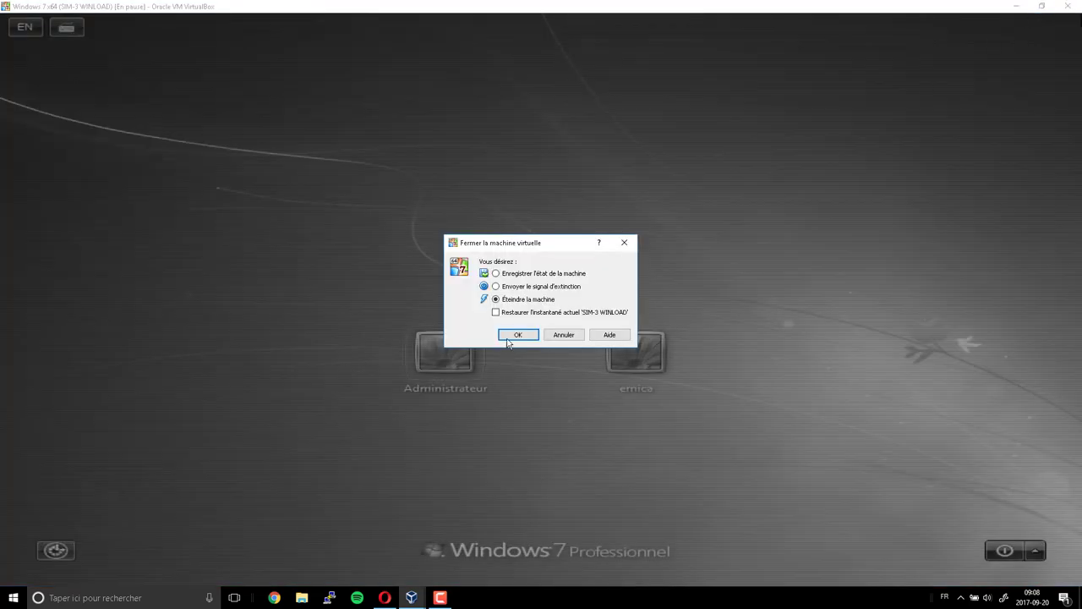
left_click(509, 336)
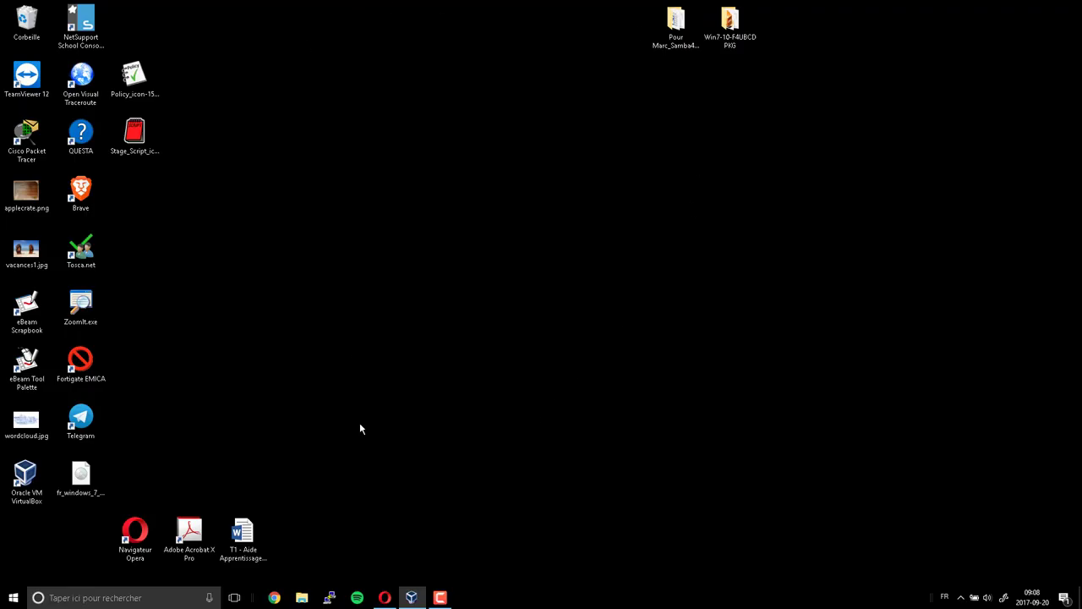
left_click(412, 598)
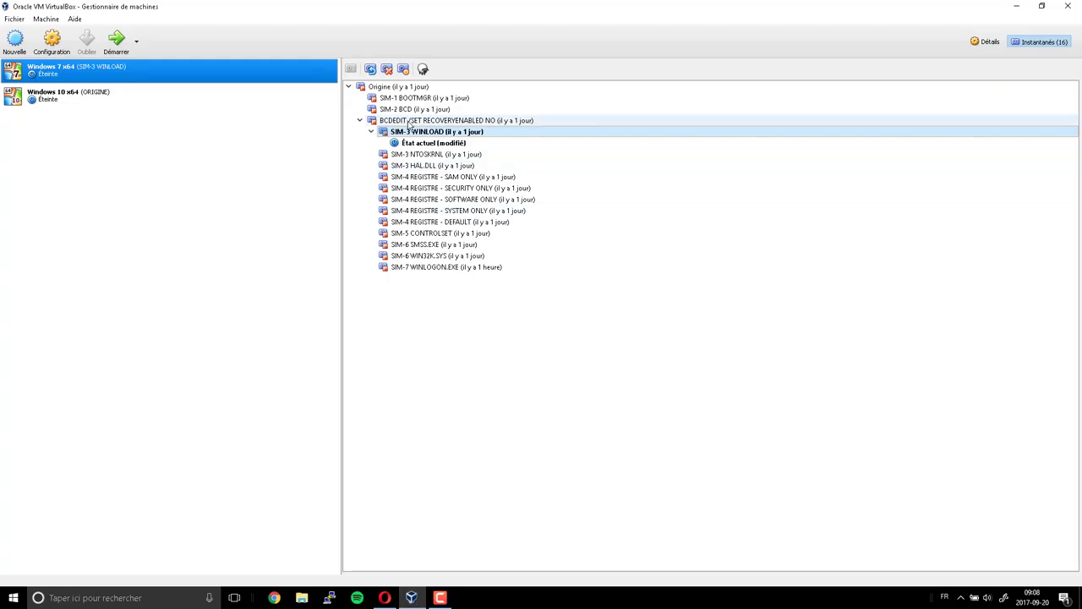
left_click(371, 69)
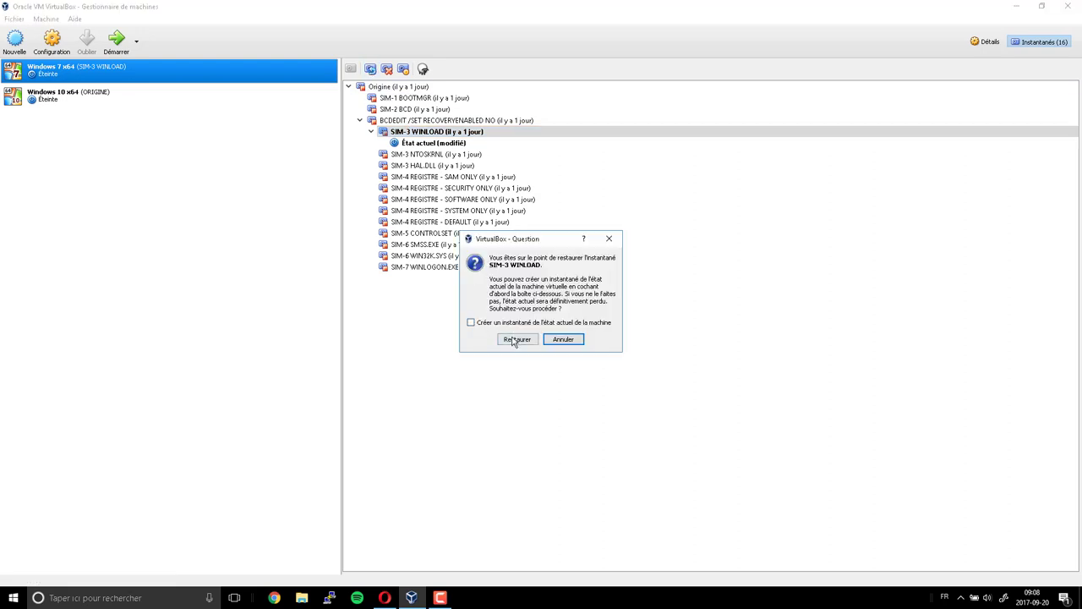
left_click(514, 339)
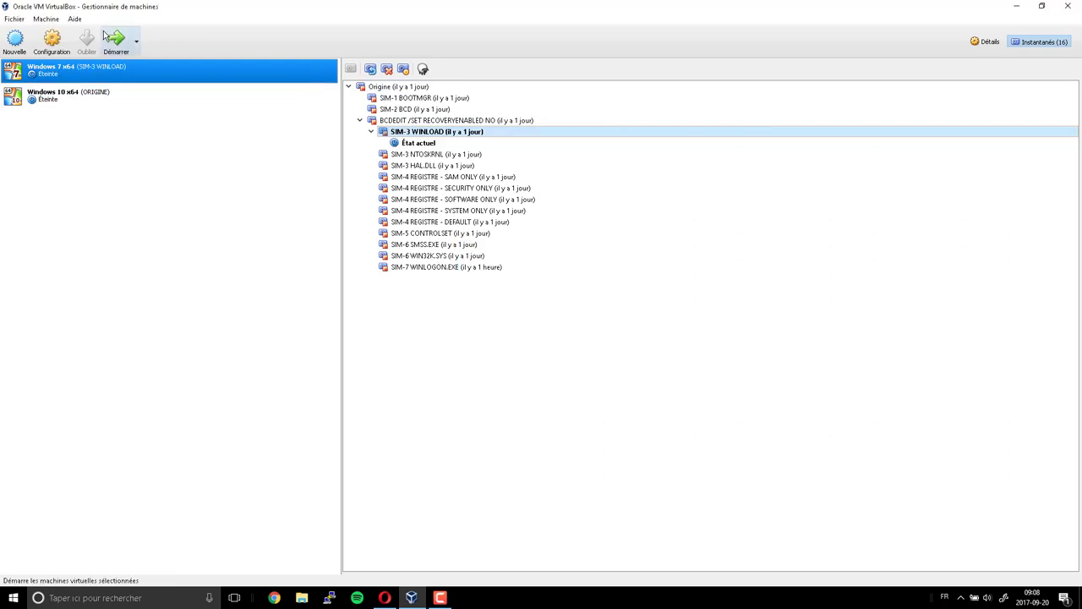
Start the Windows 7 x64 virtual machine and boot MS DaRT 6.5 for 32 & 64-bit Vista & 7.
left_click(106, 36)
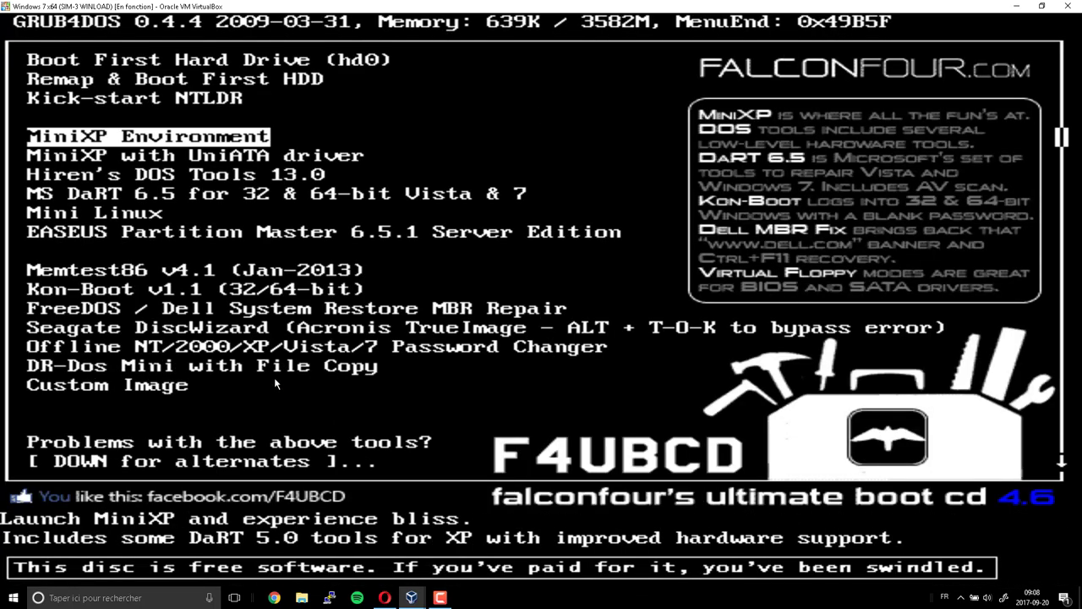
key("Down")
key("Down")
key("Down")
key("Return")
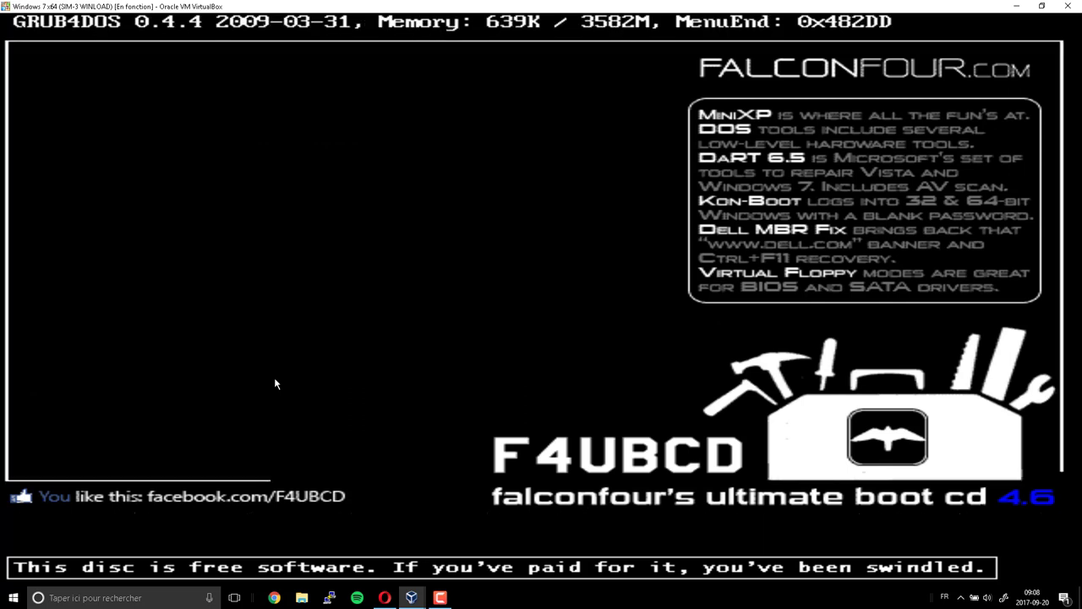
key("Return")
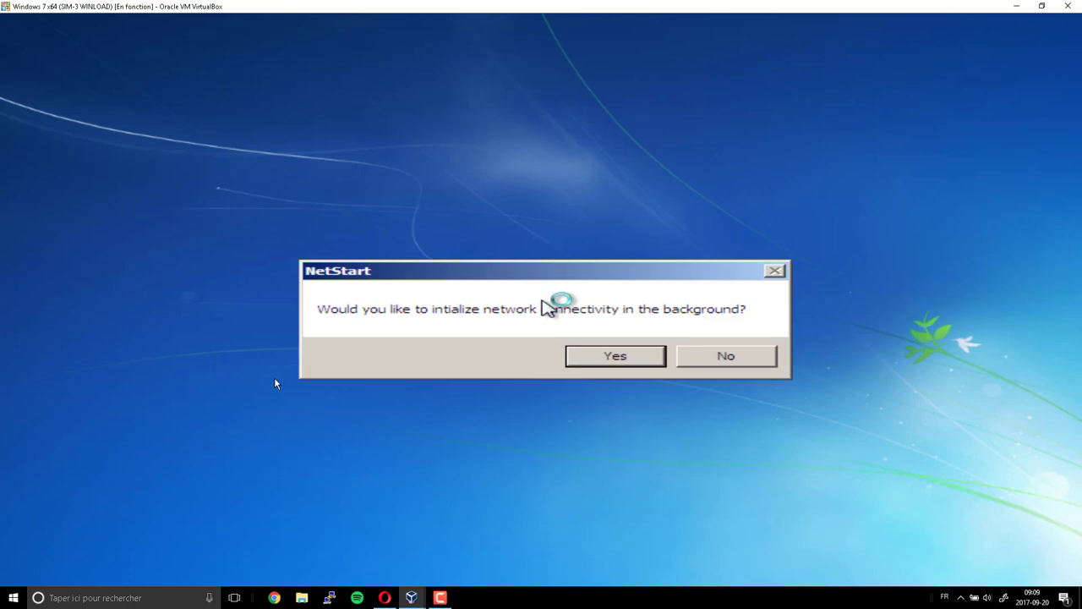
Accept the default startup prompts, choose the Windows 7 installation to repair and open Explorer from the MSDaRT tools.
key("Return")
key("Return")
key("Return")
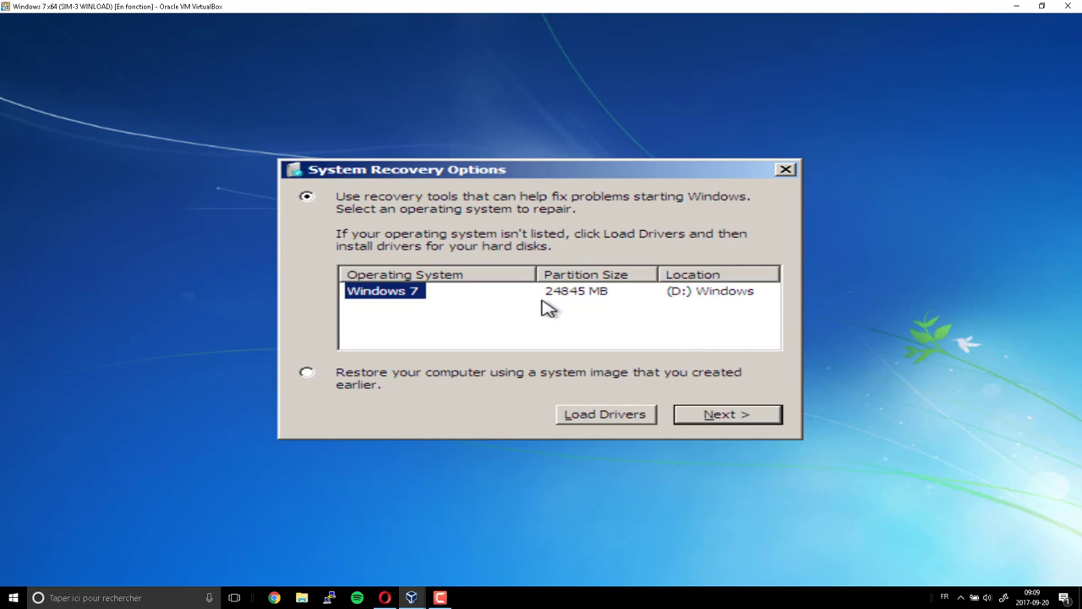
left_click(760, 415)
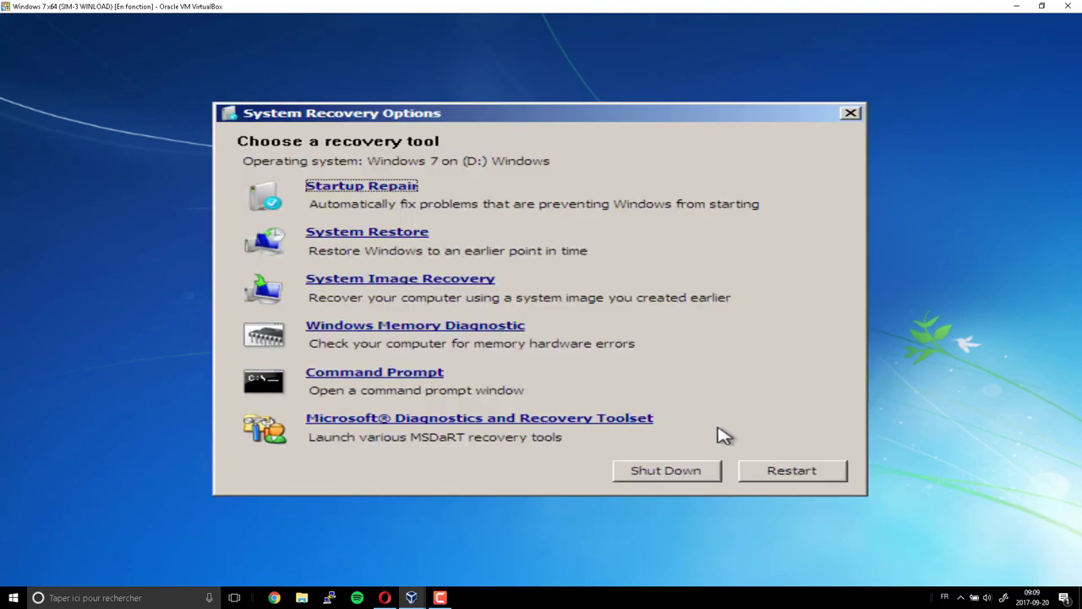
left_click(515, 418)
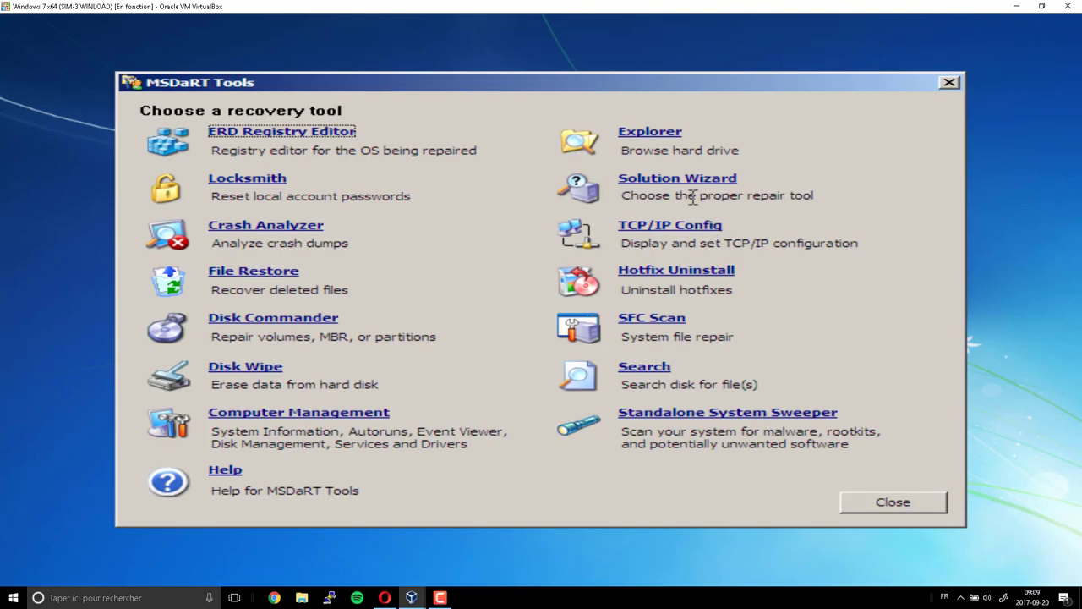
left_click(658, 132)
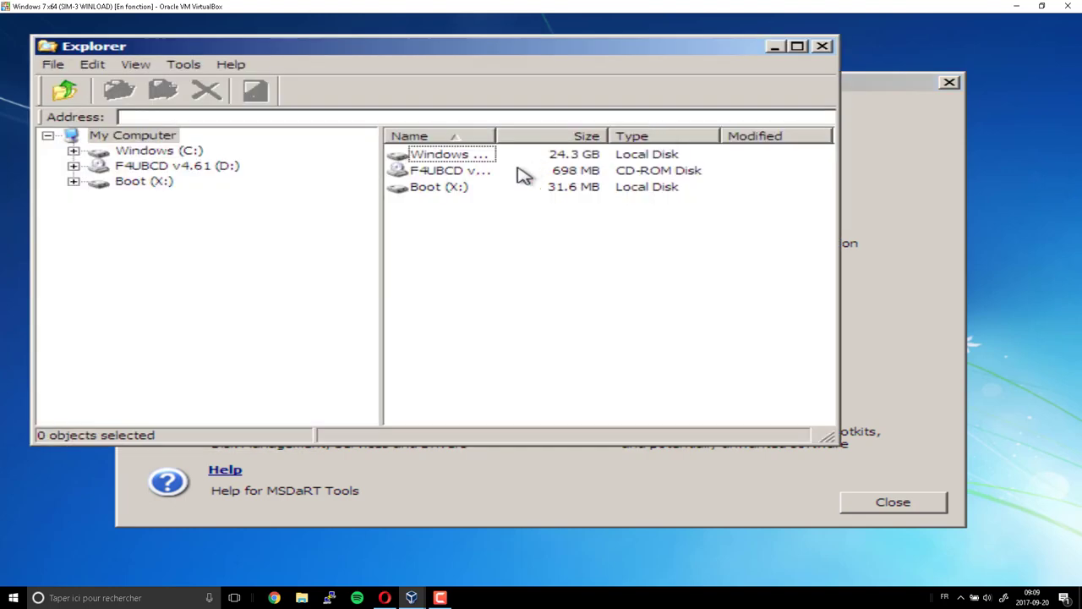
Browse to the subfolder of C:\Recovery and try to open Winre.wim.
left_click(153, 150)
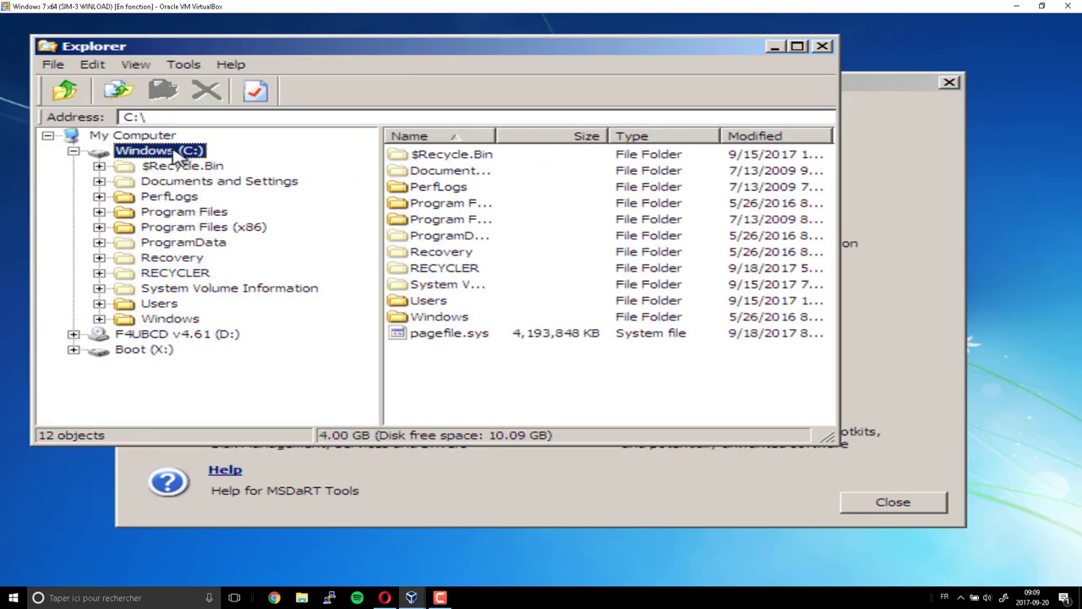
double_click(440, 252)
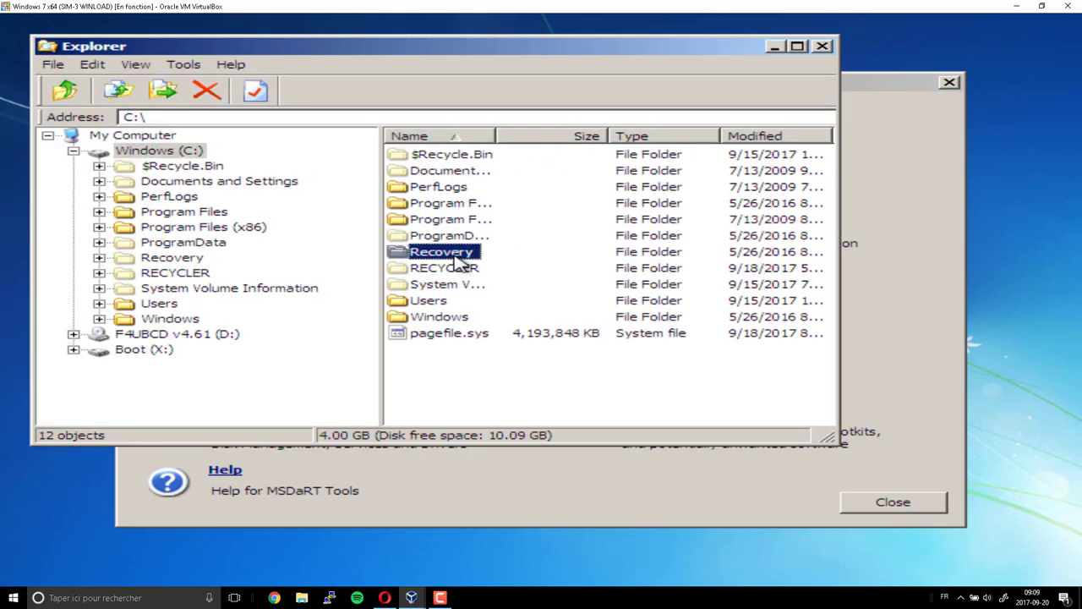
double_click(453, 157)
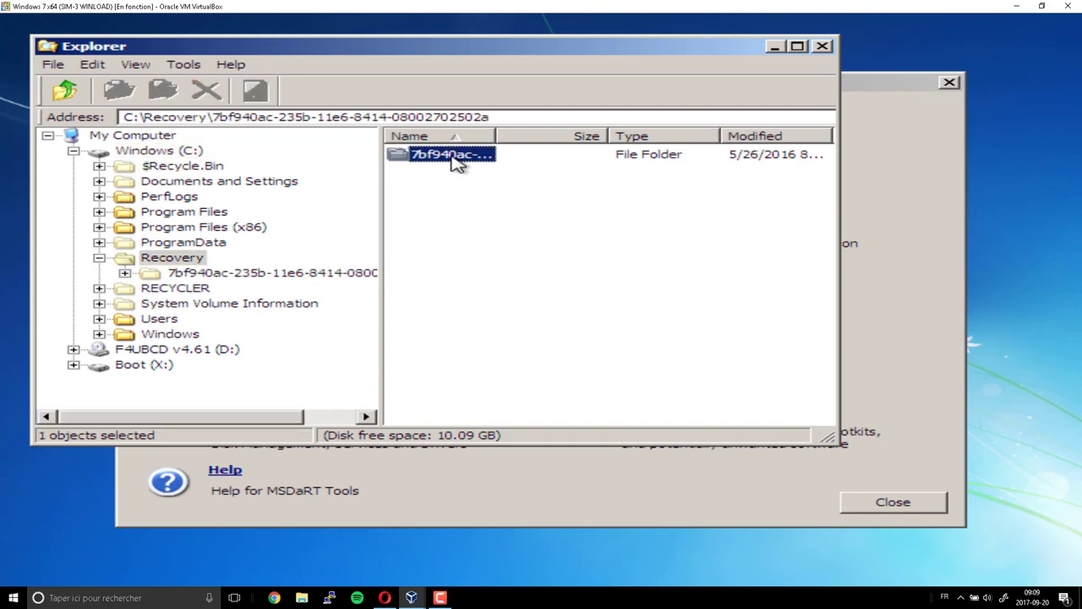
left_click(448, 172)
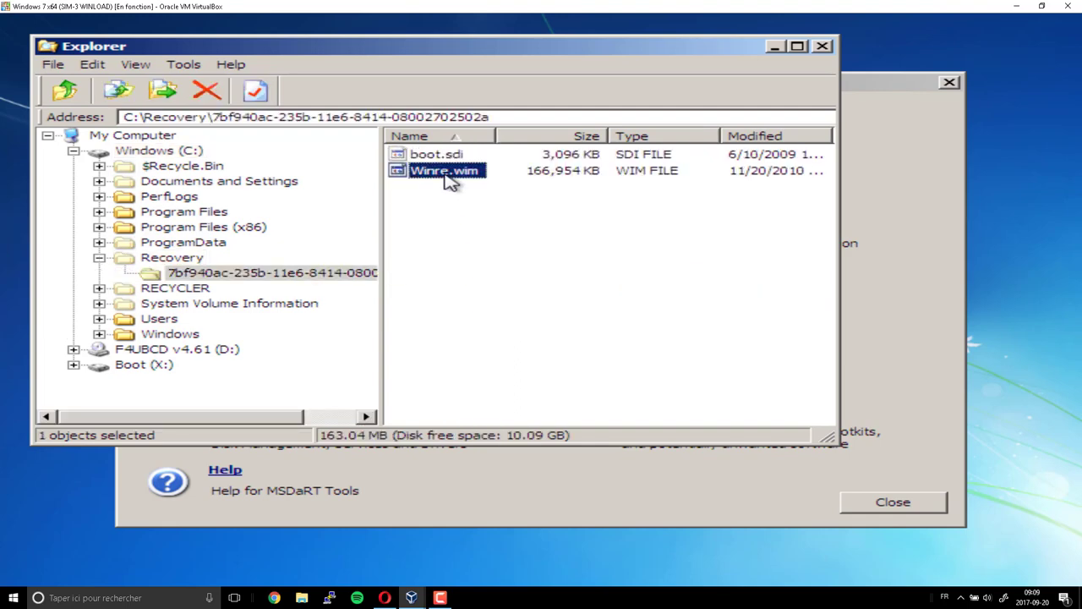
double_click(448, 173)
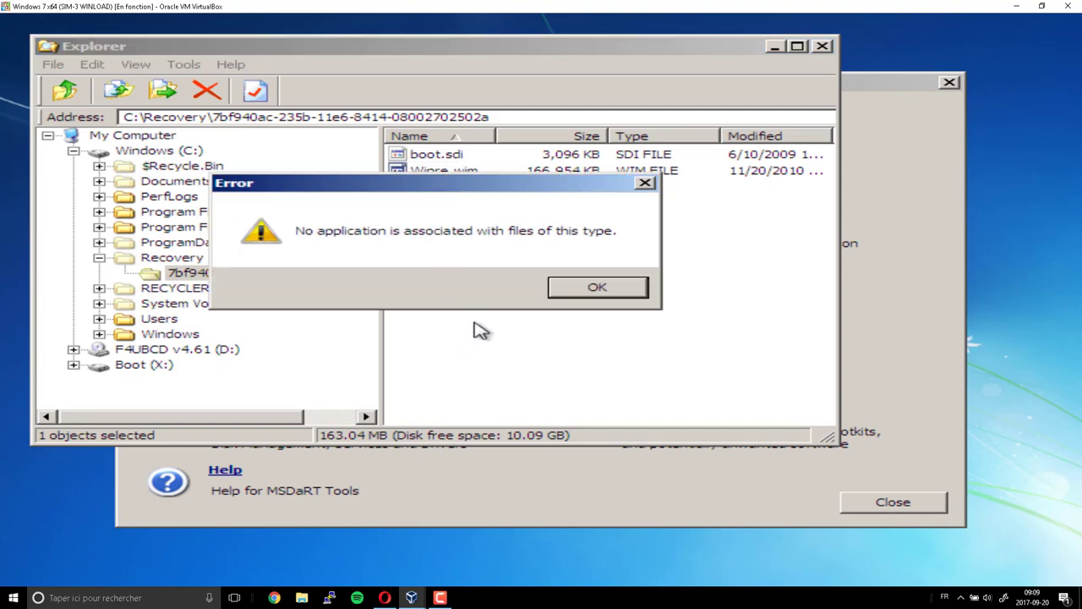
left_click(574, 287)
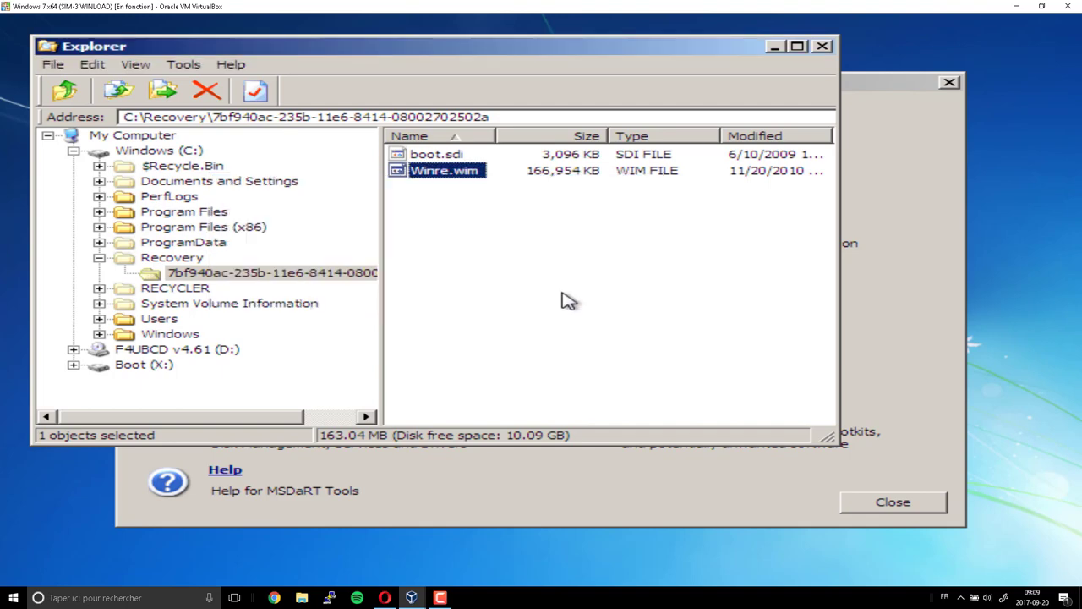
Close the DaRT tools and restart the virtual machine into the MiniXP Environment.
left_click(818, 46)
left_click(948, 84)
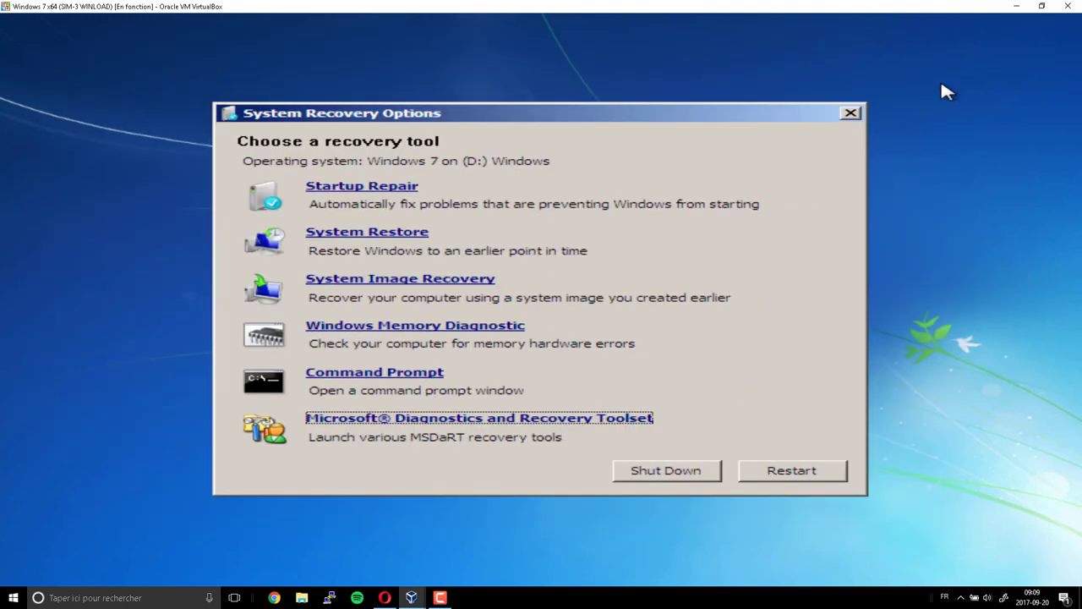
left_click(783, 475)
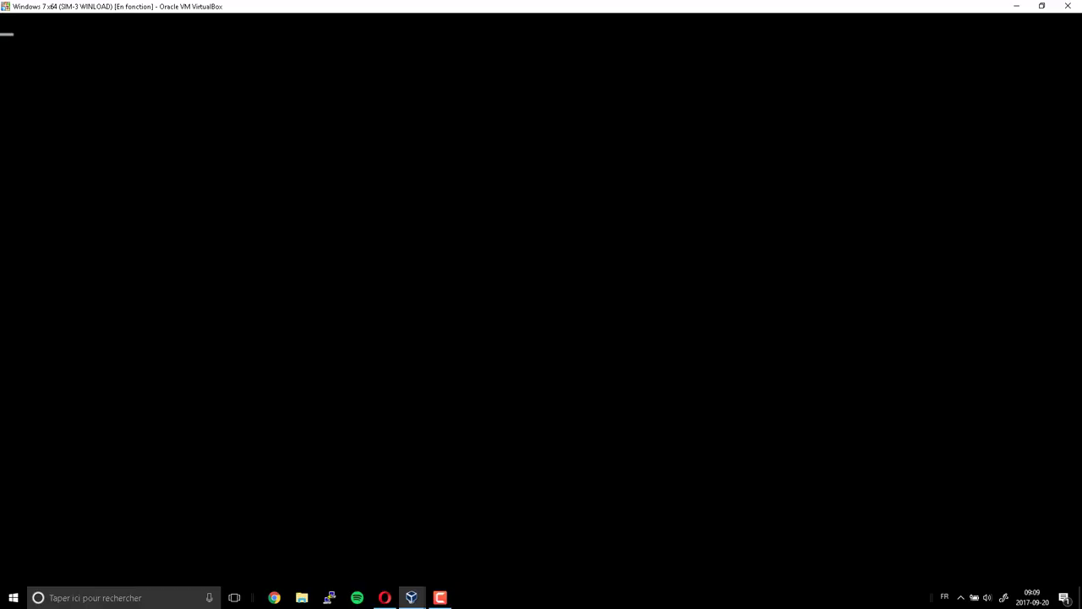
key("Return")
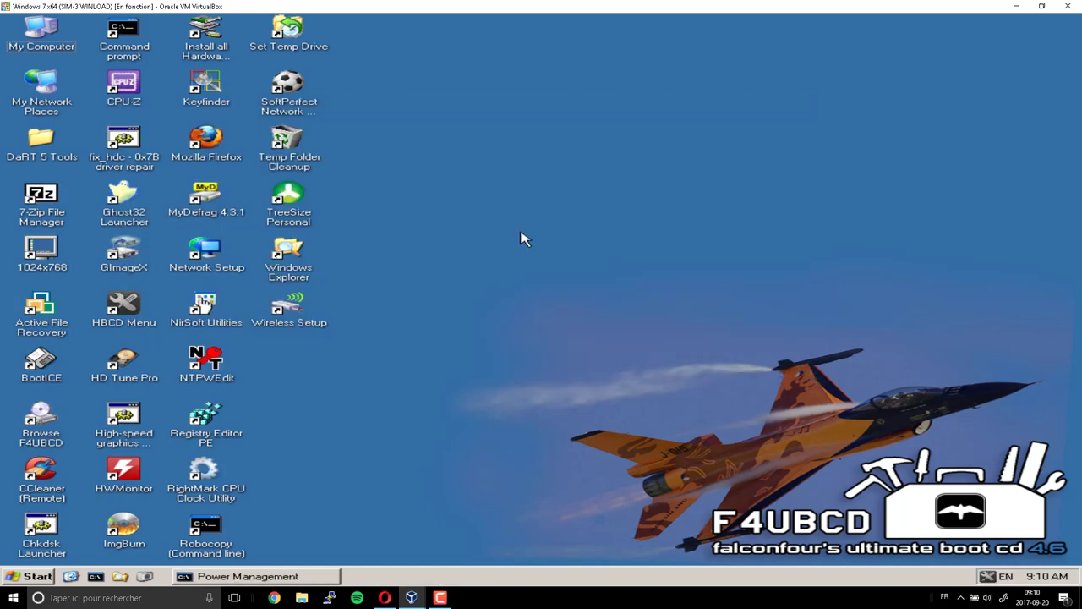
Browse the Windows (D:) drive to the Recovery folder and open its subfolder.
double_click(41, 35)
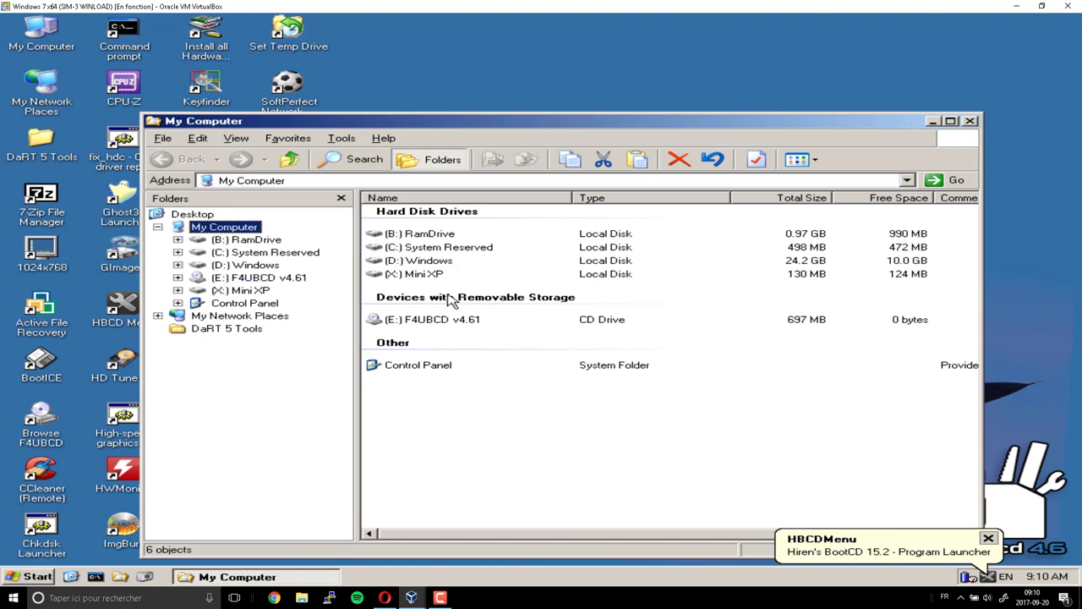
double_click(438, 262)
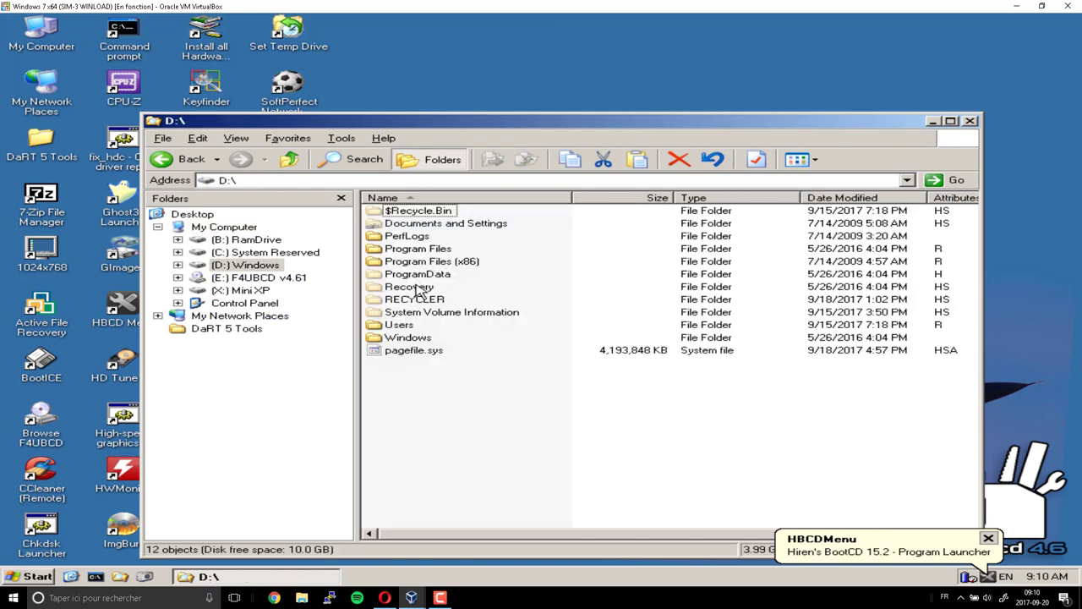
double_click(419, 288)
double_click(422, 214)
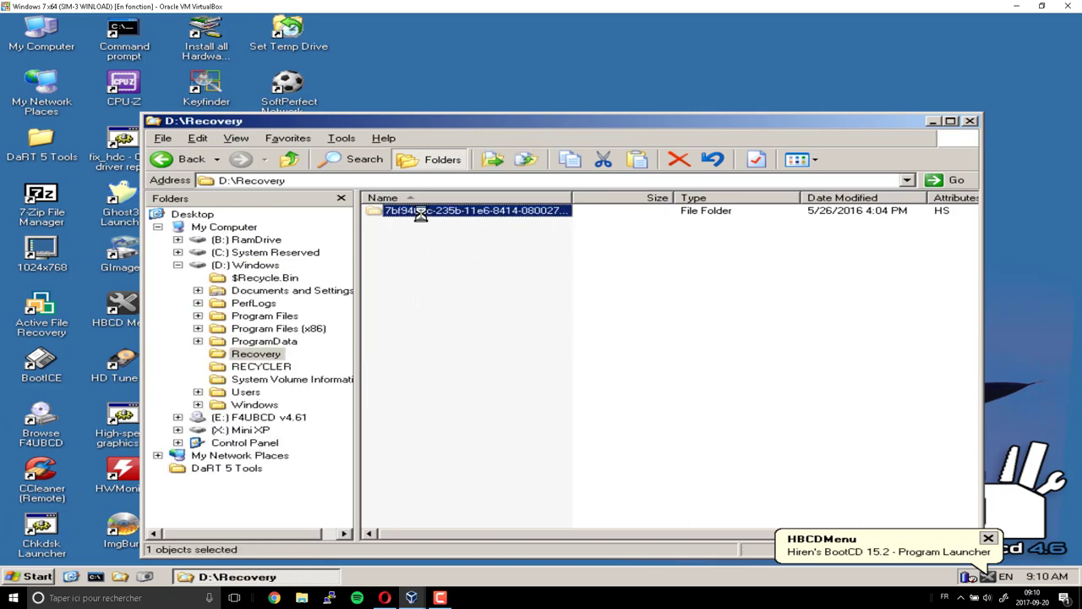
Open the Winre.wim archive in the Recovery subfolder and locate winload.exe in its Windows\System32 folder.
left_click(404, 228)
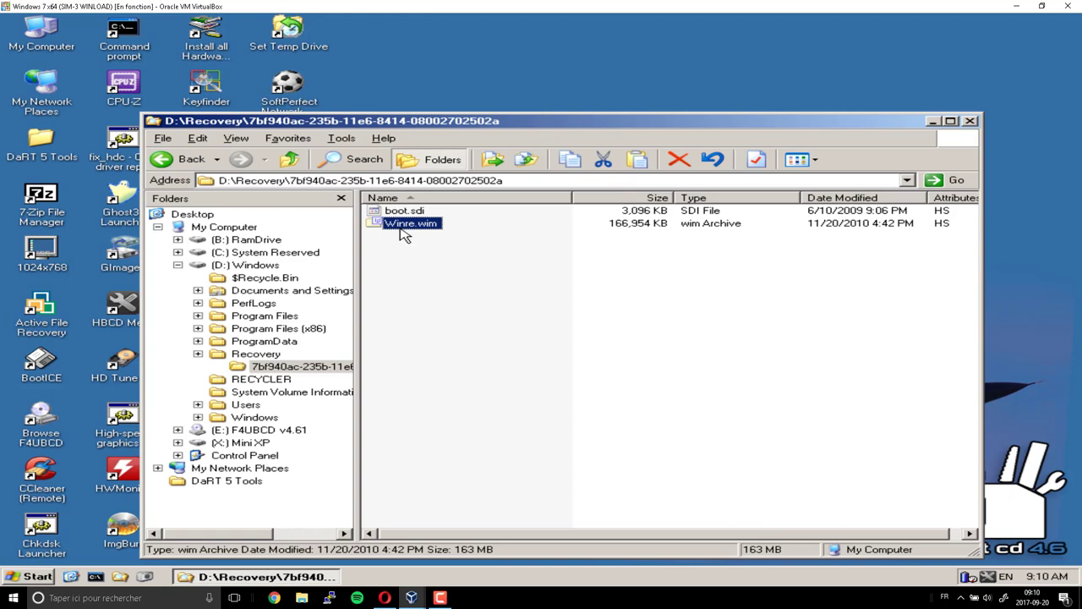
double_click(406, 225)
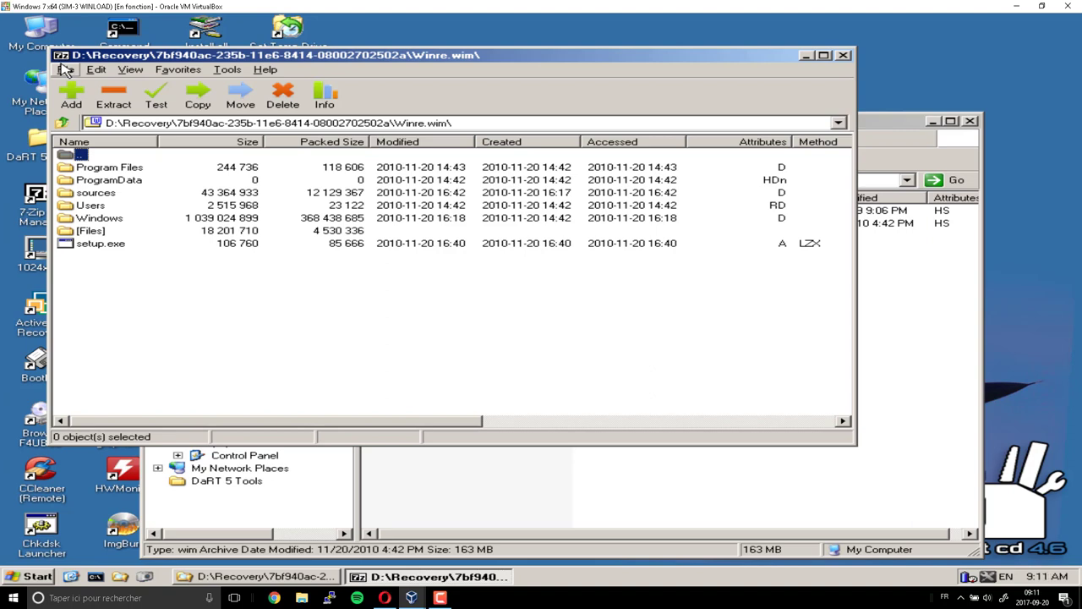
double_click(115, 220)
scroll(115, 322, "down", 3)
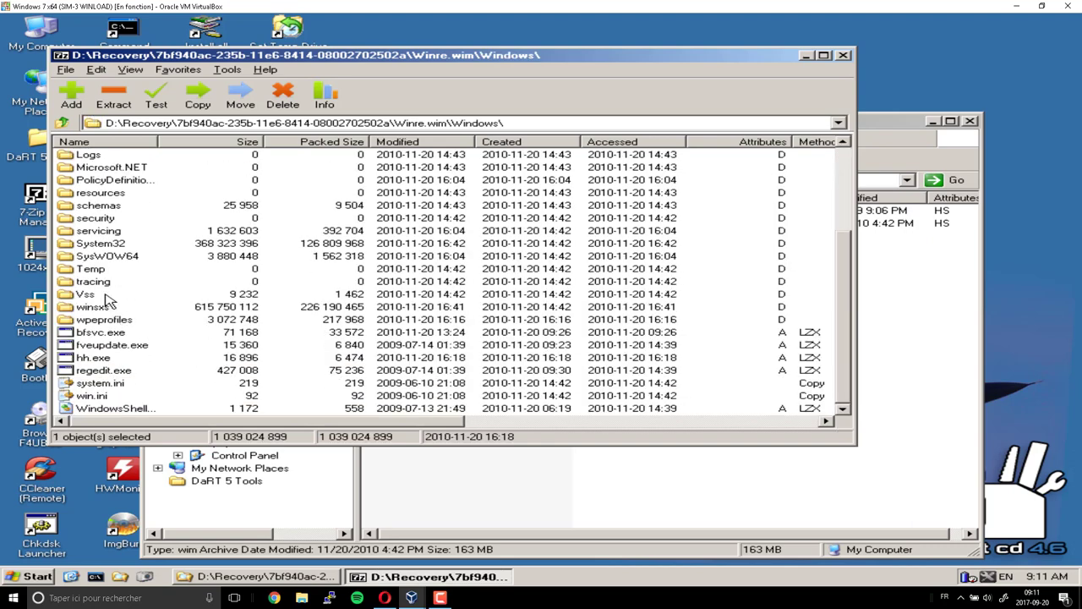
double_click(110, 250)
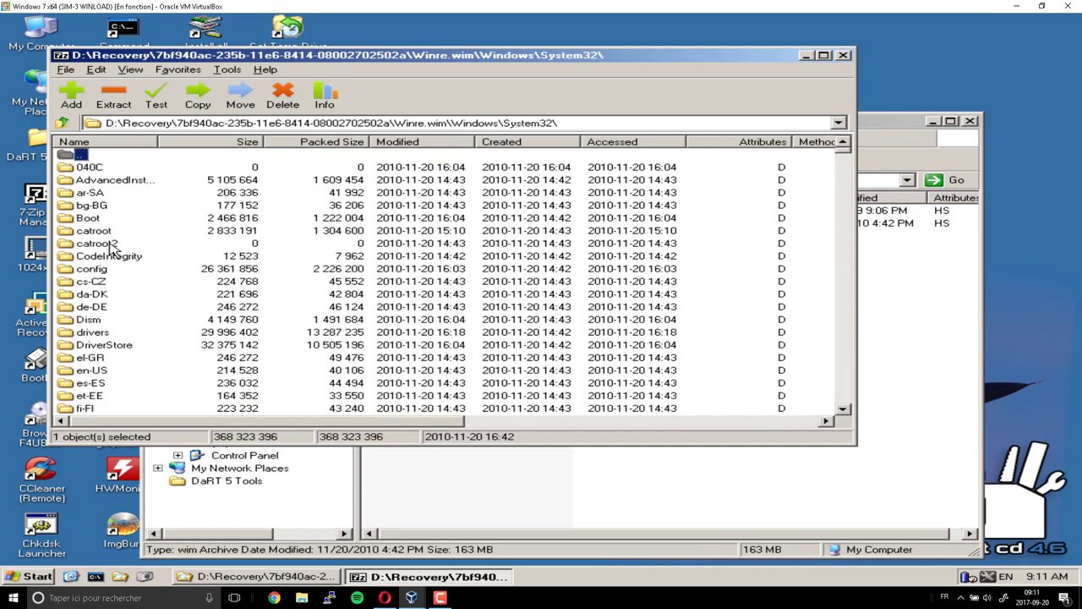
type("winload")
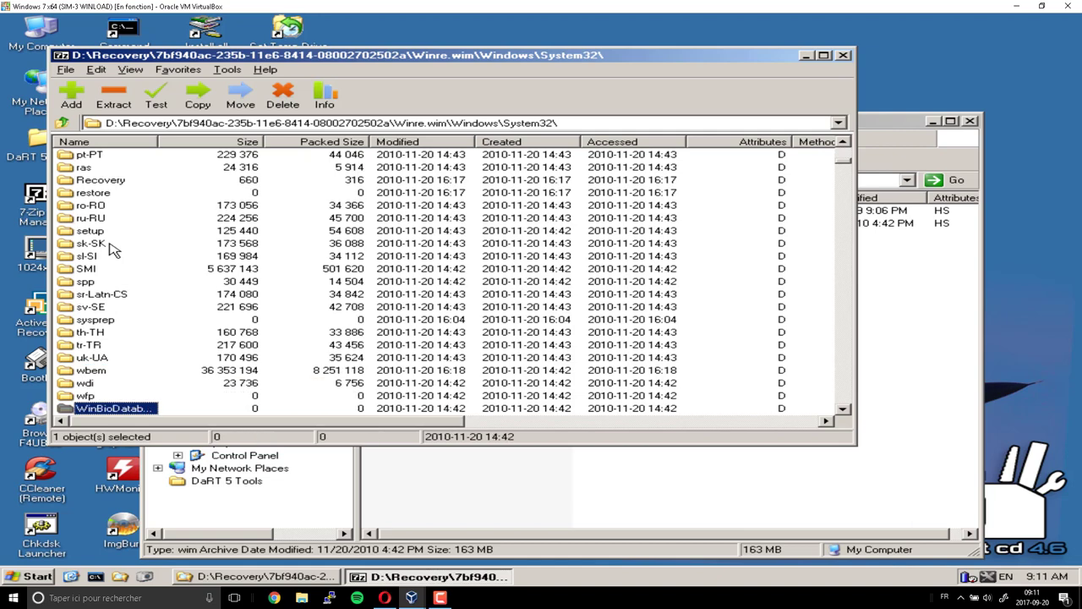
key("Down")
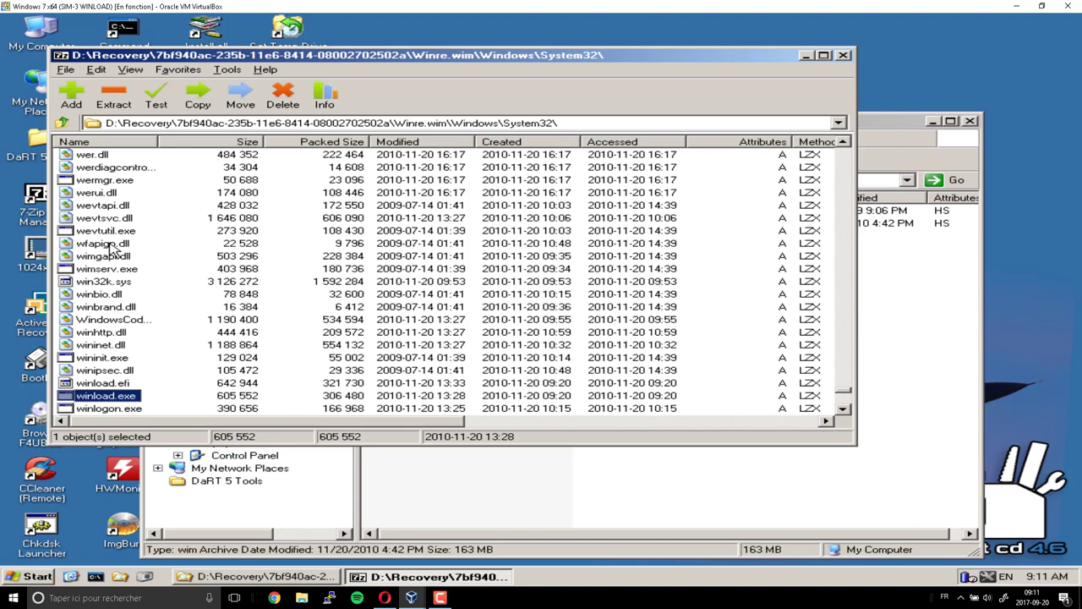
Copy winload.exe from the archive to D:\Windows\System32.
right_click(102, 404)
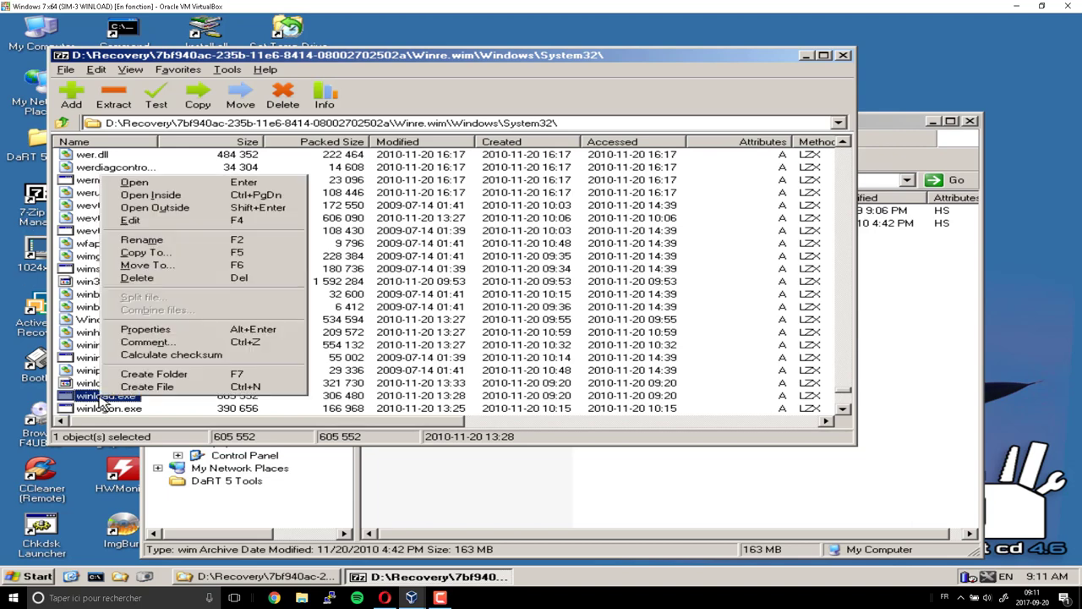
left_click(145, 254)
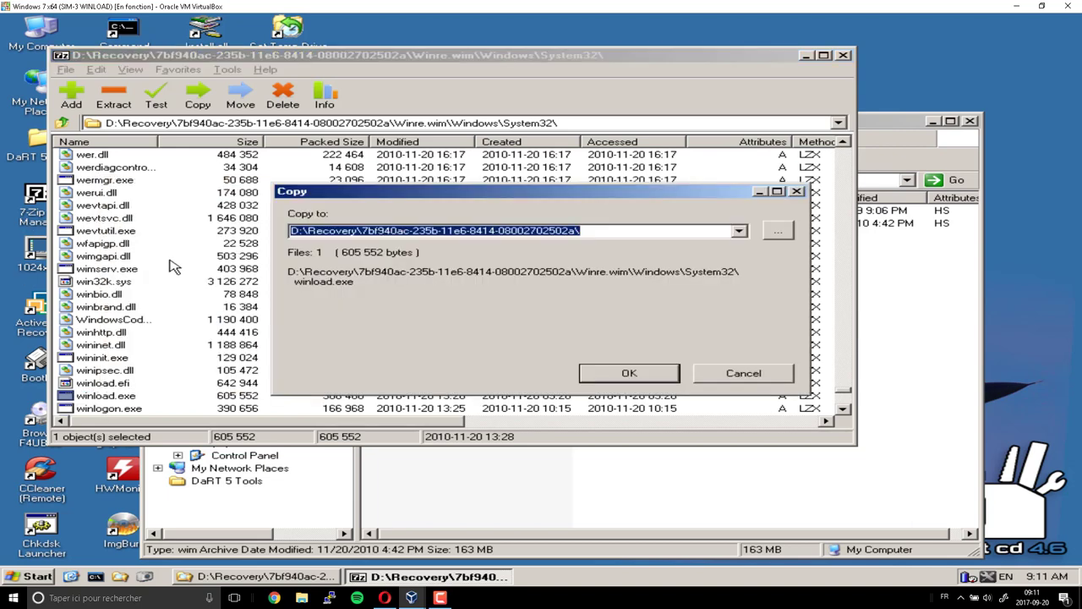
left_click(778, 231)
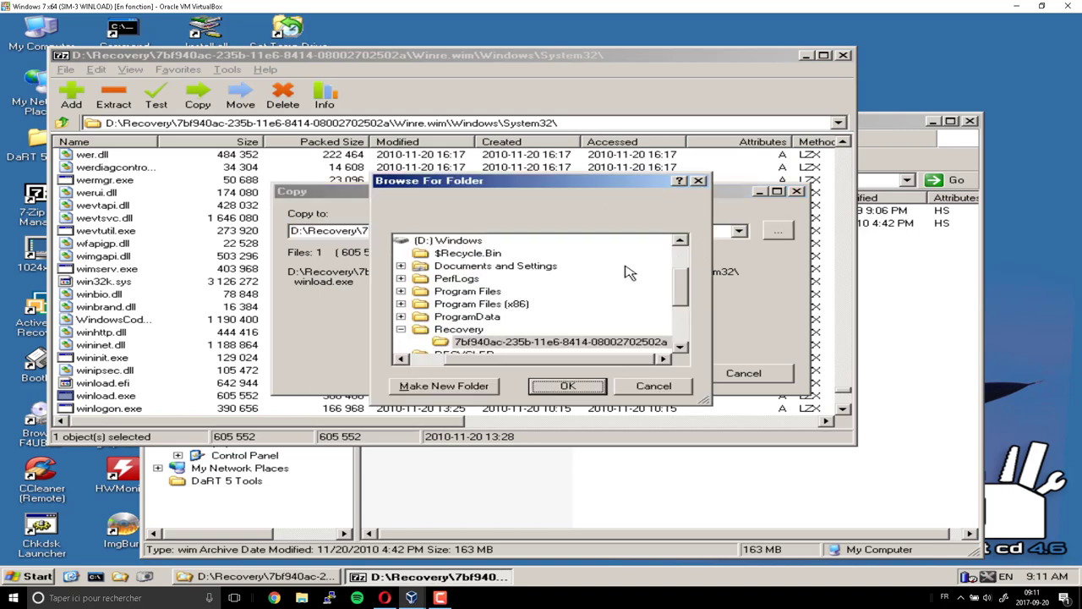
left_click_drag(683, 292, 681, 349)
left_click(457, 291)
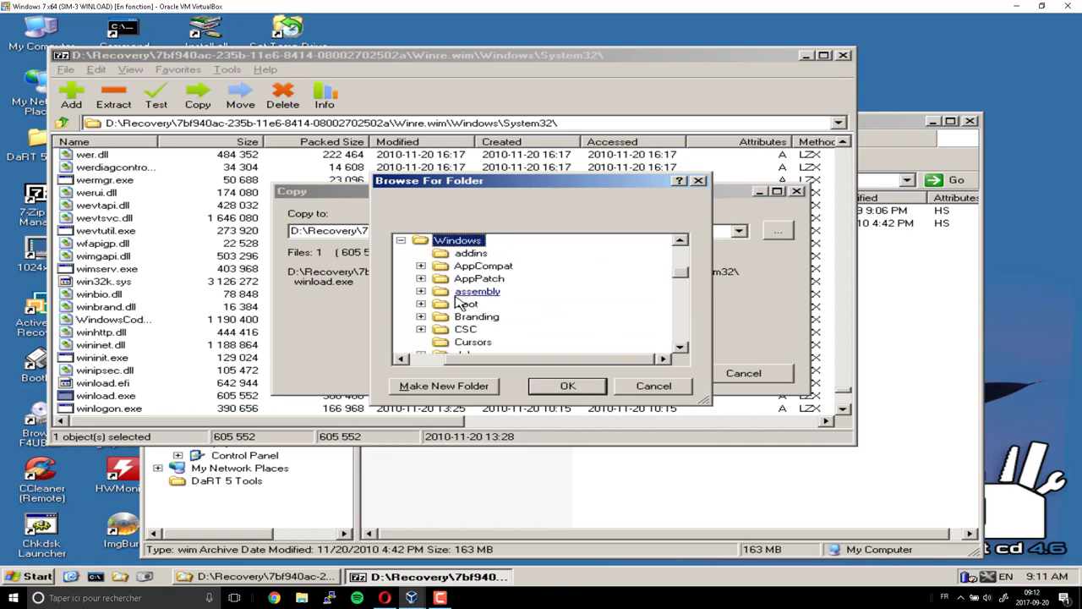
type("sy")
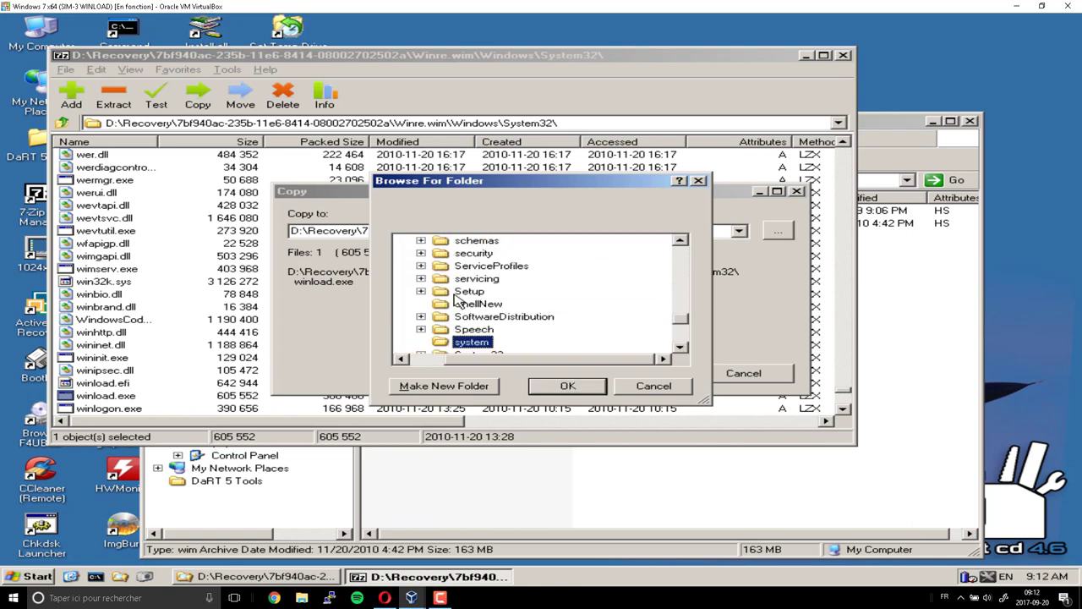
type("32")
key("Return")
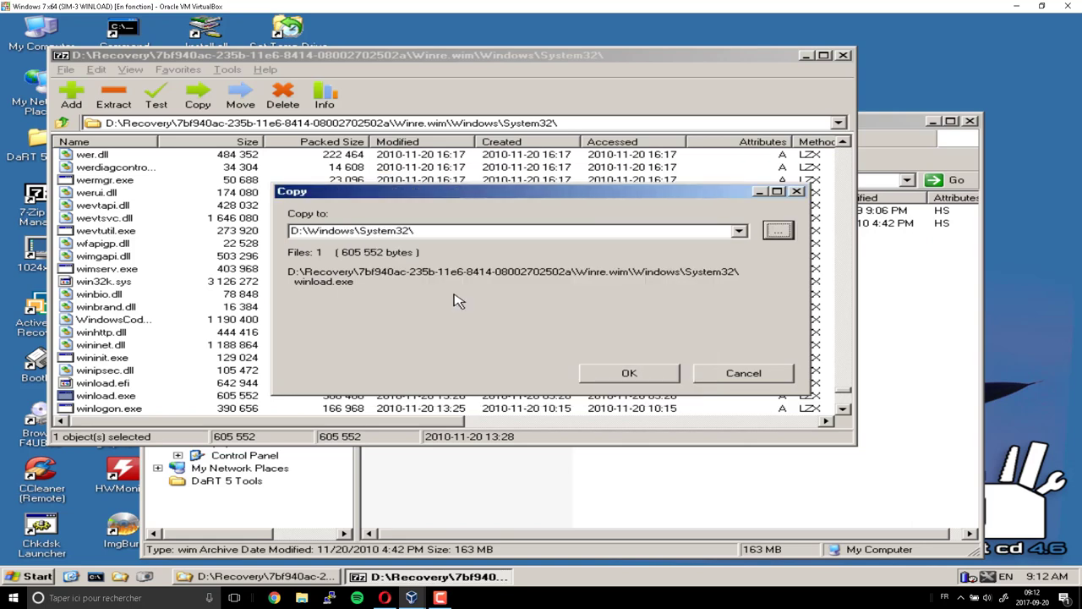
left_click(636, 371)
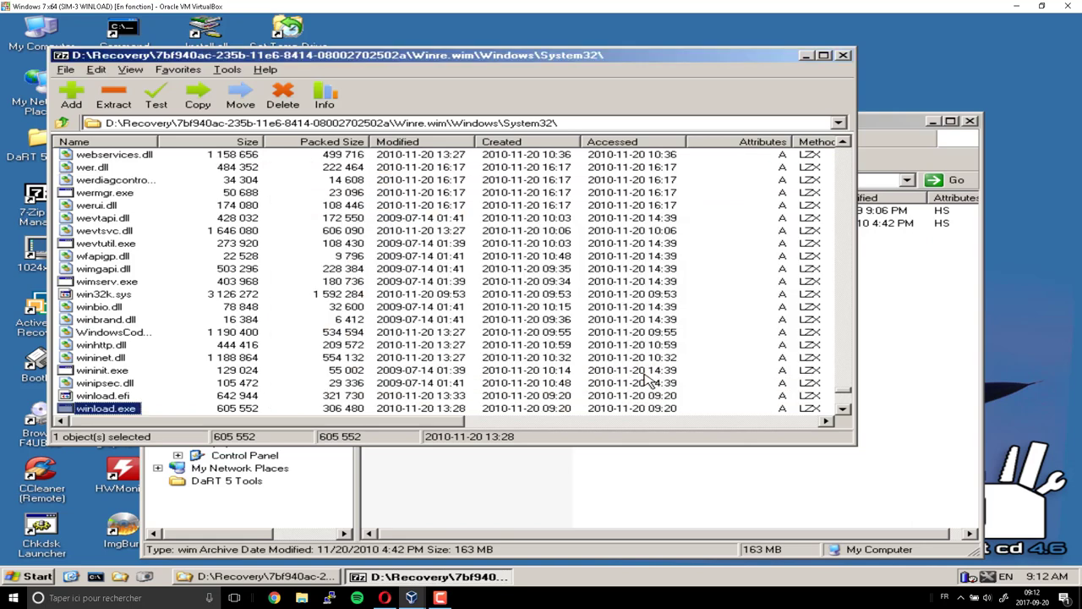
Close the archive and restart the virtual machine, choosing the hard disk as the temporary boot device.
left_click(843, 56)
key("super")
key("Up")
key("Return")
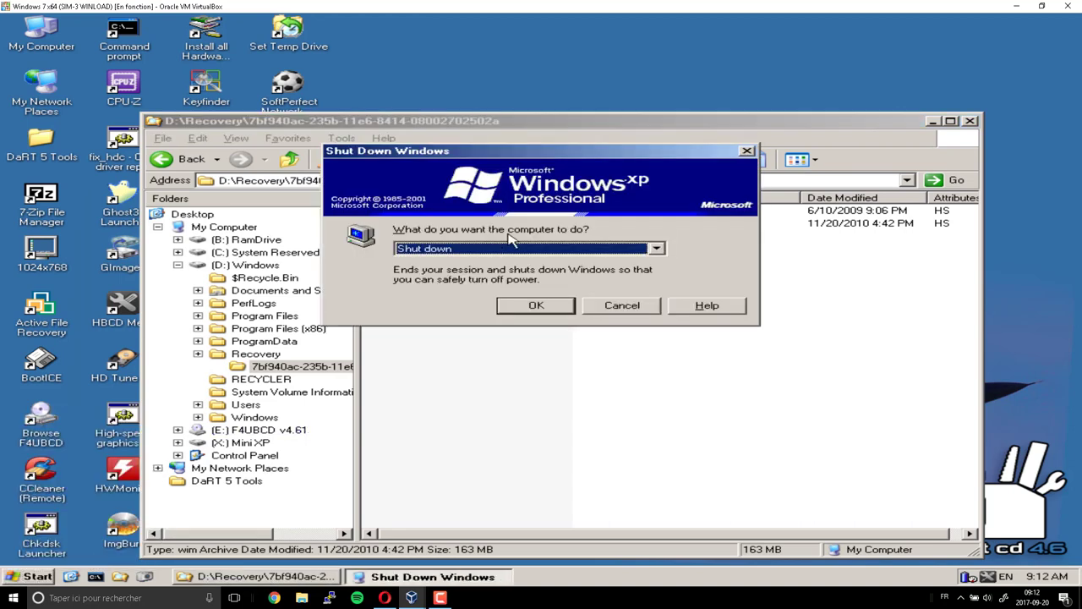
left_click(535, 248)
left_click(532, 273)
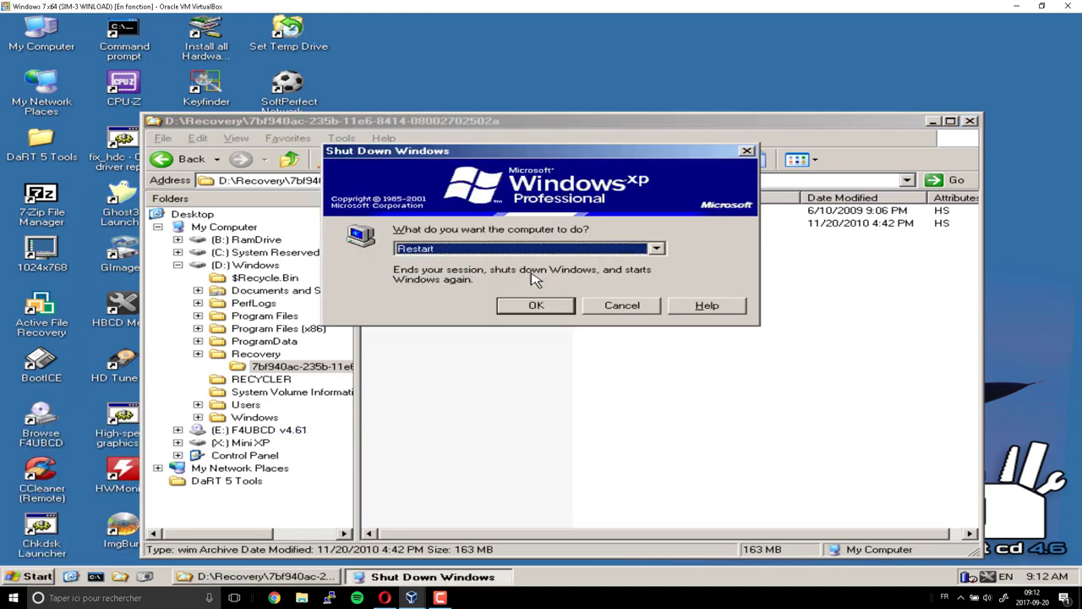
left_click(549, 308)
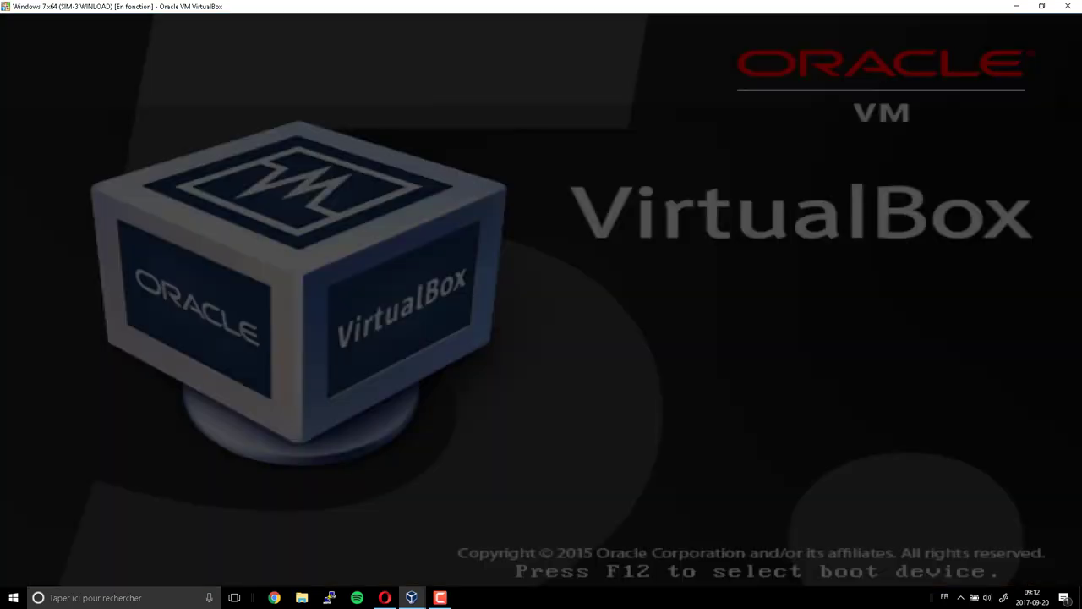
key("F12")
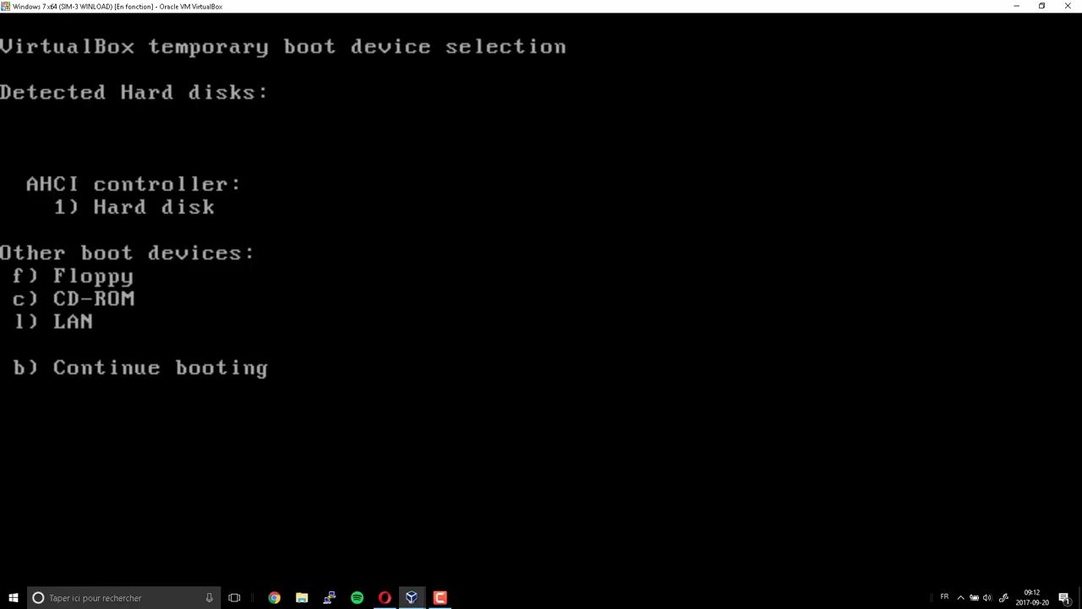
key("1")
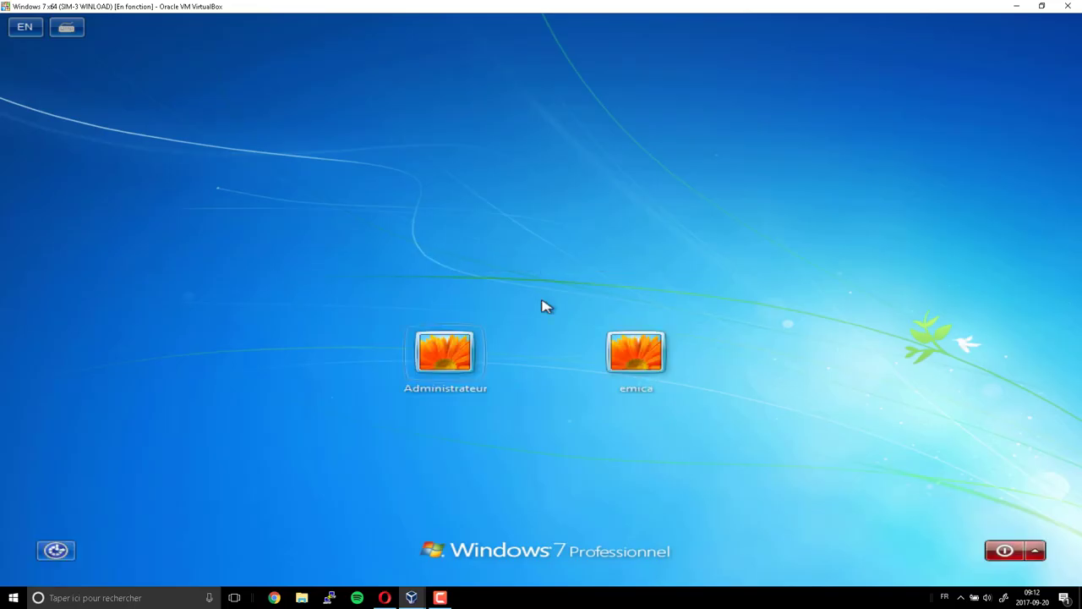
left_click(440, 597)
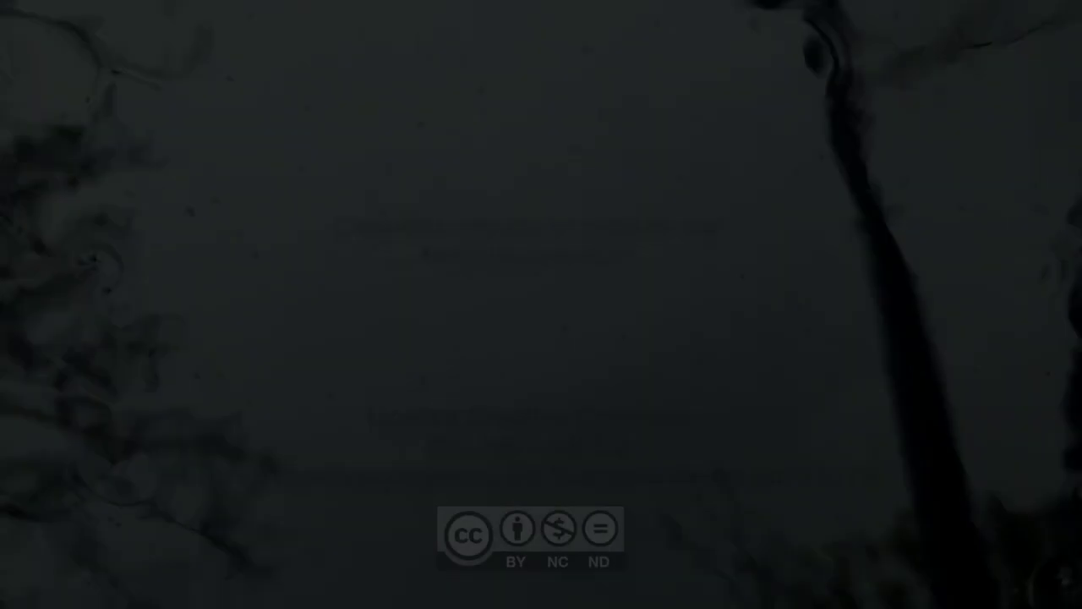